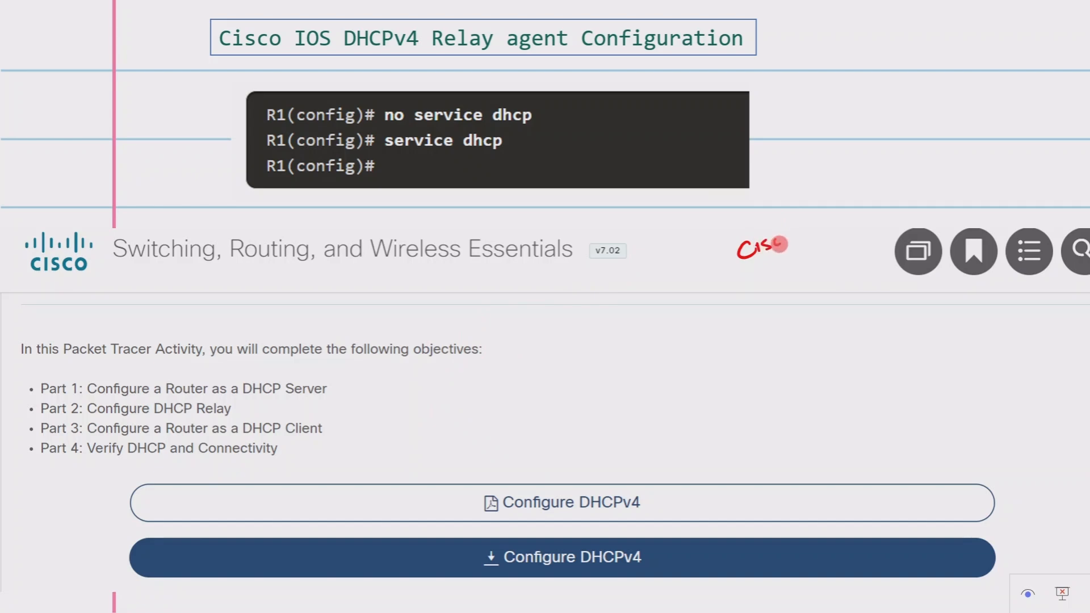
{"action": "mouse_move", "coordinate": [820, 204]}
{"action": "left_mouse_down"}
{"action": "mouse_move", "coordinate": [837, 204]}
{"action": "mouse_move", "coordinate": [803, 209]}
{"action": "mouse_move", "coordinate": [849, 198]}
{"action": "mouse_move", "coordinate": [794, 230]}
{"action": "mouse_move", "coordinate": [812, 189]}
{"action": "left_mouse_up"}
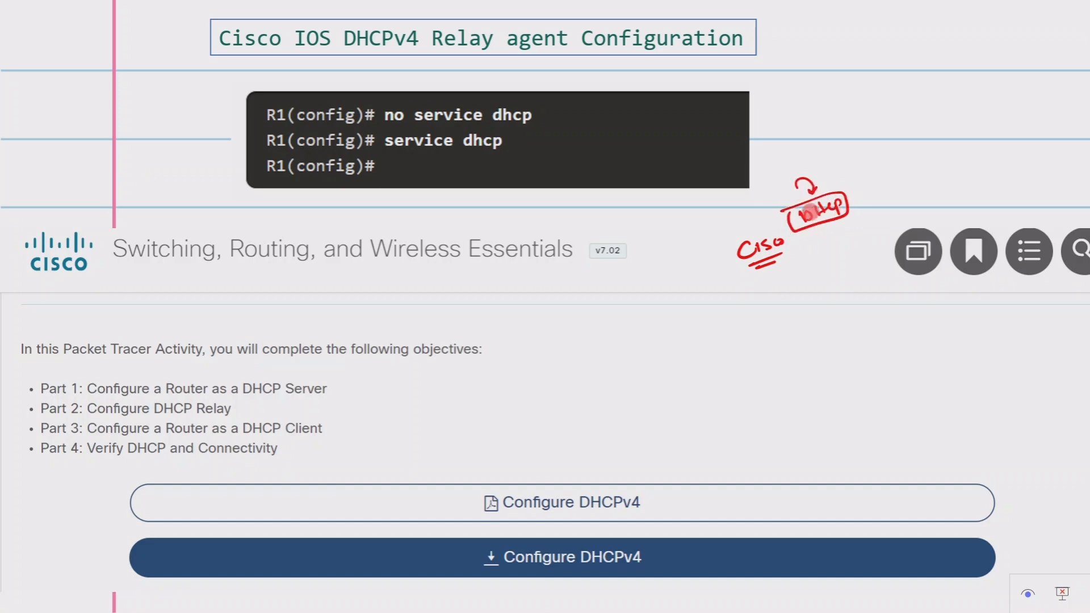
{"action": "left_click_drag", "start_coordinate": [832, 248], "coordinate": [832, 240]}
{"action": "mouse_move", "coordinate": [380, 130]}
{"action": "left_mouse_down"}
{"action": "mouse_move", "coordinate": [548, 125]}
{"action": "mouse_move", "coordinate": [562, 143]}
{"action": "left_mouse_up"}
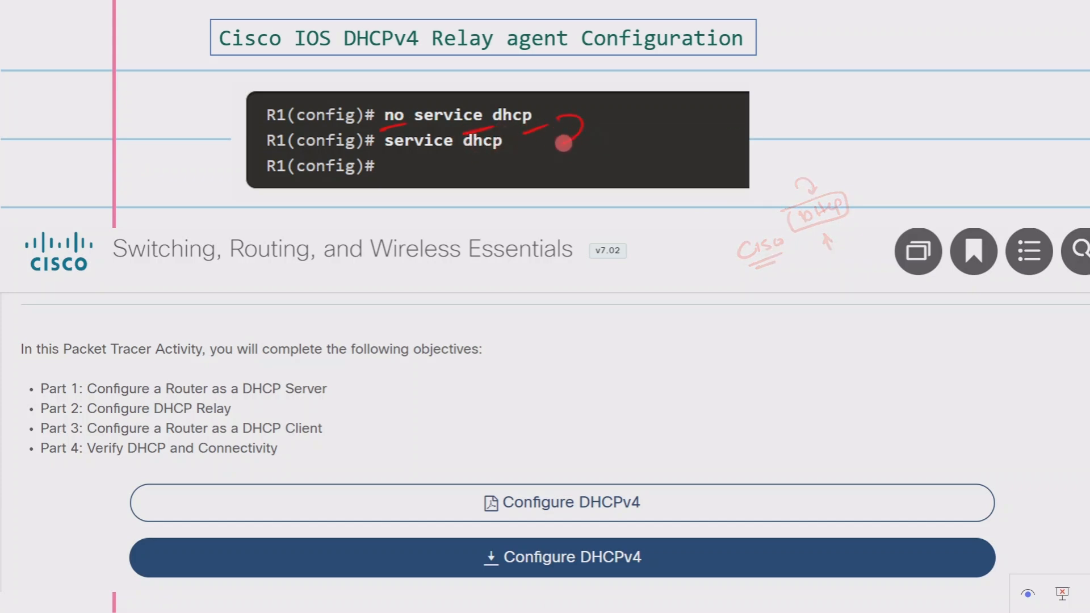
{"action": "left_click_drag", "start_coordinate": [418, 162], "coordinate": [494, 159]}
{"action": "left_click_drag", "start_coordinate": [477, 168], "coordinate": [495, 166]}
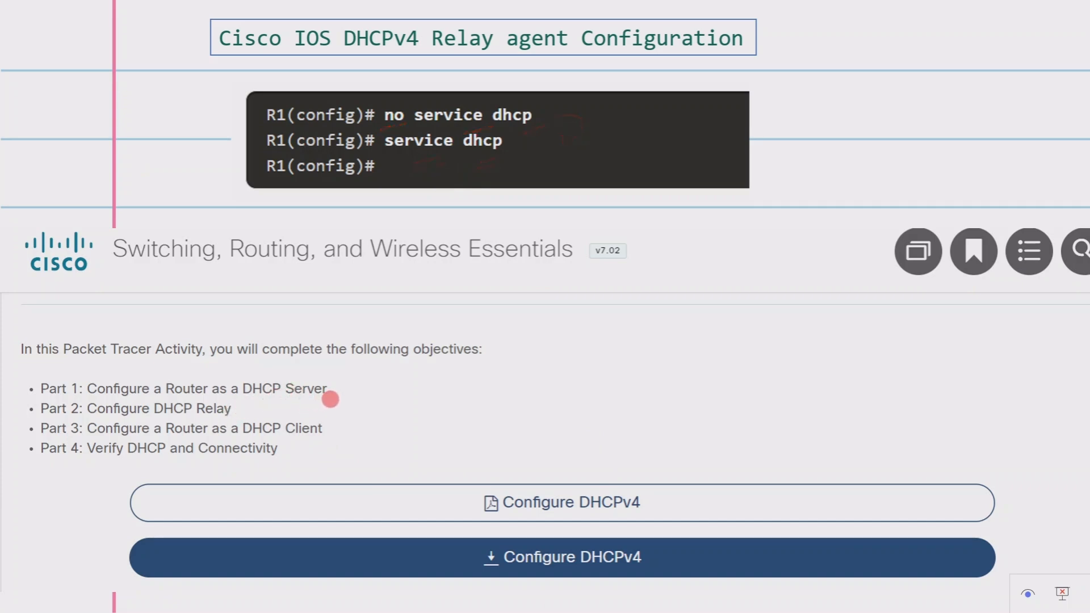
{"action": "mouse_move", "coordinate": [334, 391]}
{"action": "left_mouse_down"}
{"action": "mouse_move", "coordinate": [367, 377]}
{"action": "mouse_move", "coordinate": [409, 402]}
{"action": "mouse_move", "coordinate": [426, 385]}
{"action": "mouse_move", "coordinate": [472, 404]}
{"action": "mouse_move", "coordinate": [527, 374]}
{"action": "mouse_move", "coordinate": [543, 397]}
{"action": "left_mouse_up"}
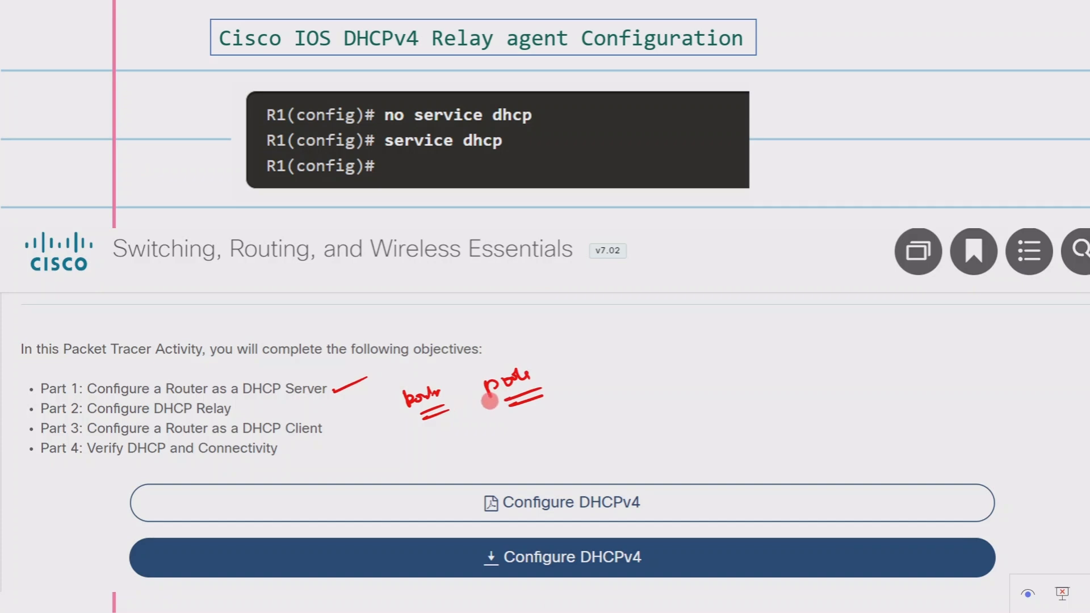
{"action": "left_click_drag", "start_coordinate": [605, 357], "coordinate": [636, 379]}
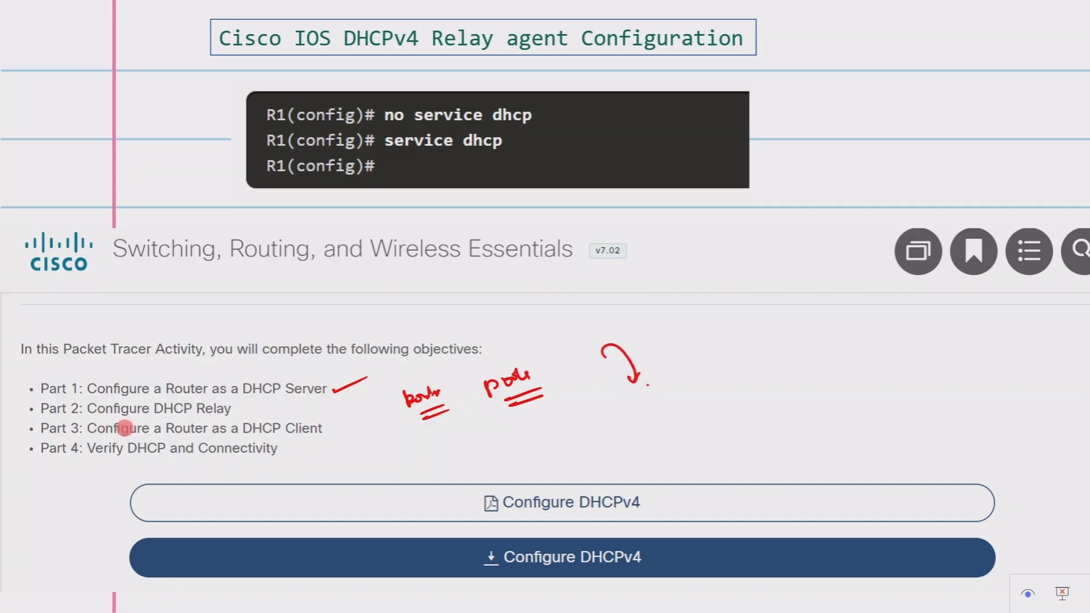
{"action": "left_click_drag", "start_coordinate": [218, 408], "coordinate": [207, 400]}
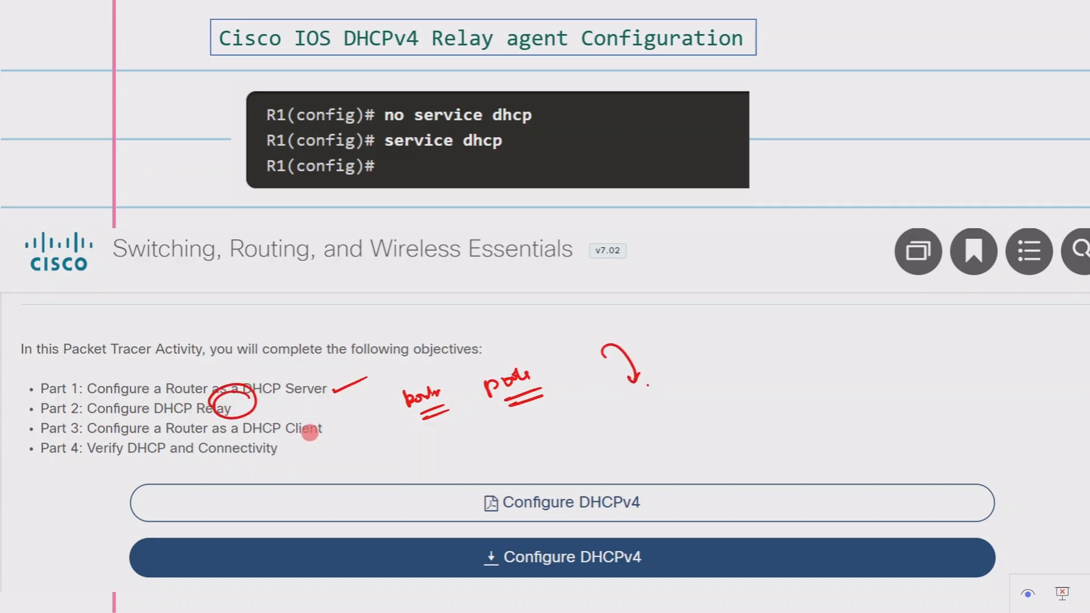
{"action": "left_click_drag", "start_coordinate": [330, 434], "coordinate": [347, 424]}
{"action": "mouse_move", "coordinate": [264, 466]}
{"action": "left_mouse_down"}
{"action": "mouse_move", "coordinate": [301, 453]}
{"action": "mouse_move", "coordinate": [281, 472]}
{"action": "left_mouse_up"}
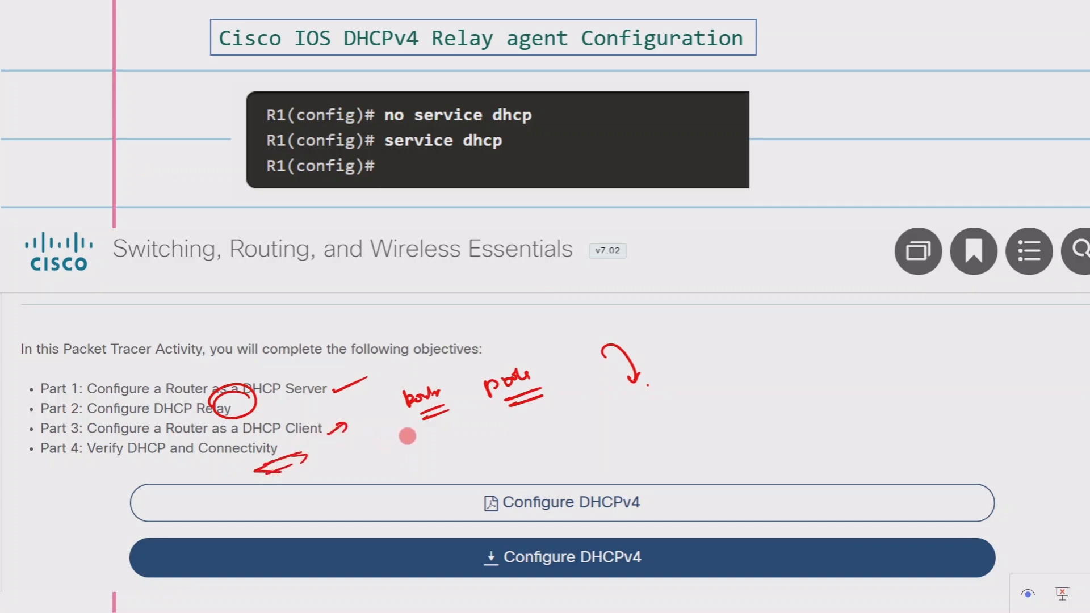
{"action": "left_click_drag", "start_coordinate": [512, 341], "coordinate": [522, 337]}
{"action": "mouse_move", "coordinate": [530, 336]}
{"action": "left_mouse_down"}
{"action": "mouse_move", "coordinate": [548, 344]}
{"action": "mouse_move", "coordinate": [493, 341]}
{"action": "mouse_move", "coordinate": [528, 325]}
{"action": "left_mouse_up"}
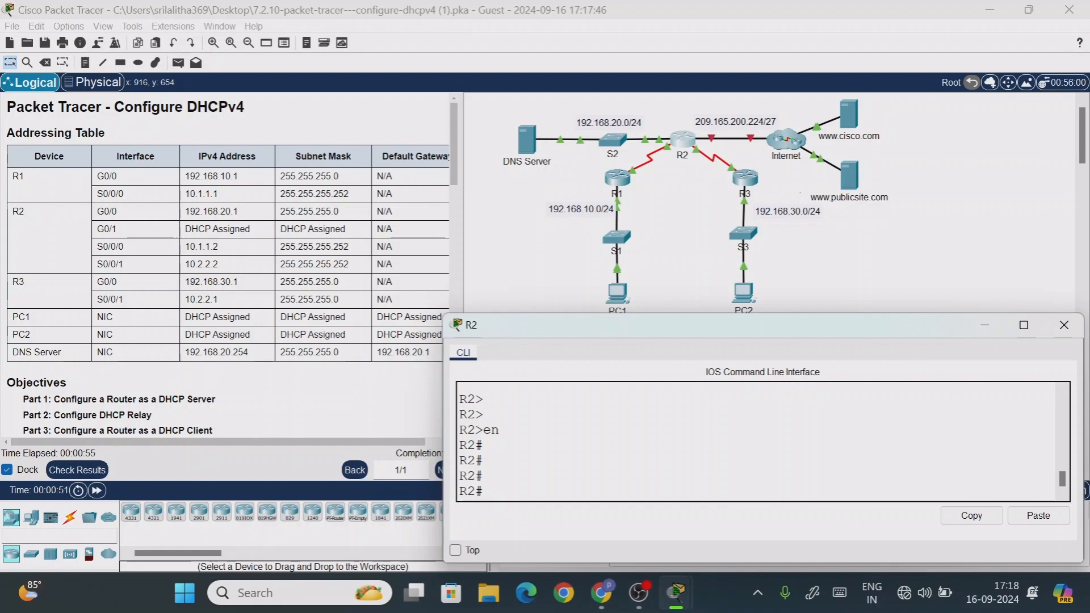
Step: Examine the addressing table entries for the routers, PCs and DNS server against the network topology
{"action": "left_click", "coordinate": [17, 191]}
{"action": "left_click_drag", "start_coordinate": [17, 191], "coordinate": [132, 251]}
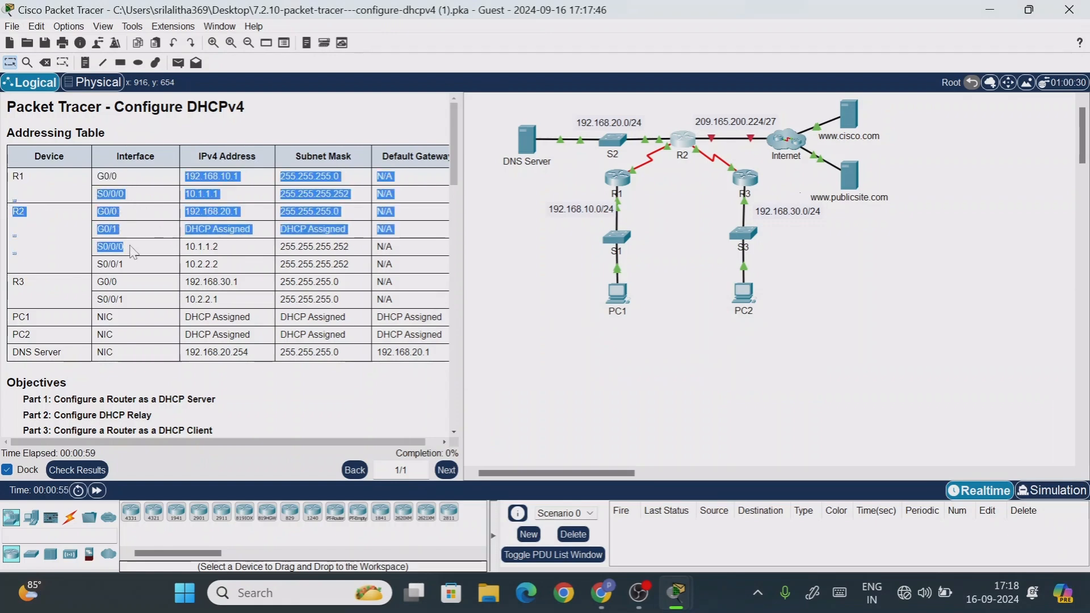
{"action": "left_click", "coordinate": [238, 197]}
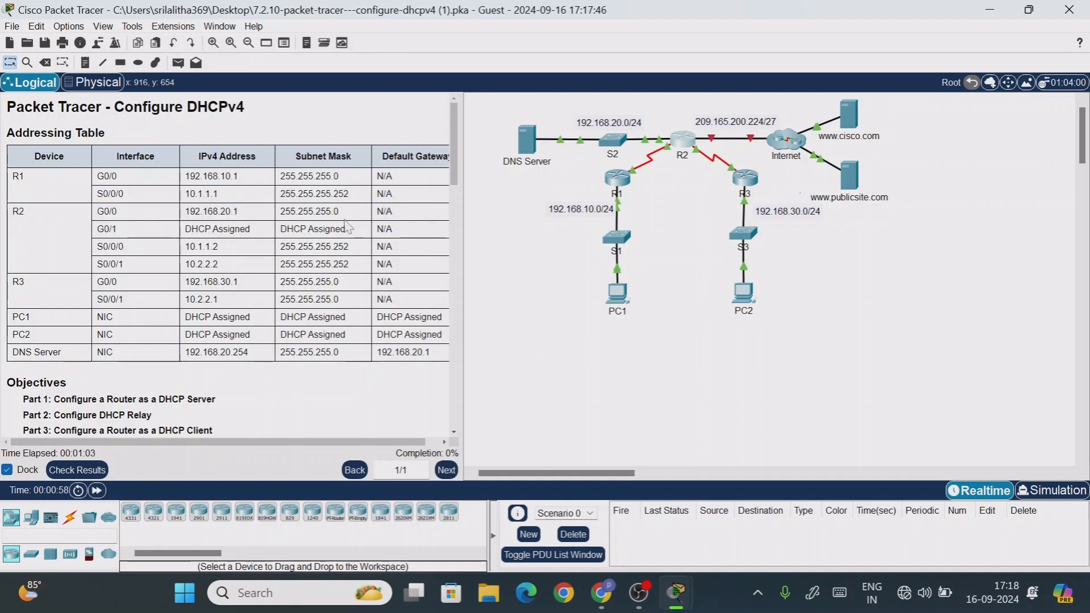
{"action": "left_click_drag", "start_coordinate": [39, 352], "coordinate": [257, 351]}
{"action": "left_click", "coordinate": [251, 311]}
{"action": "mouse_move", "coordinate": [687, 158]}
Step: Read the Scenario paragraph on using a Cisco router as a DHCP server and the edge router as a DHCP client
{"action": "left_click_drag", "start_coordinate": [454, 121], "coordinate": [456, 193]}
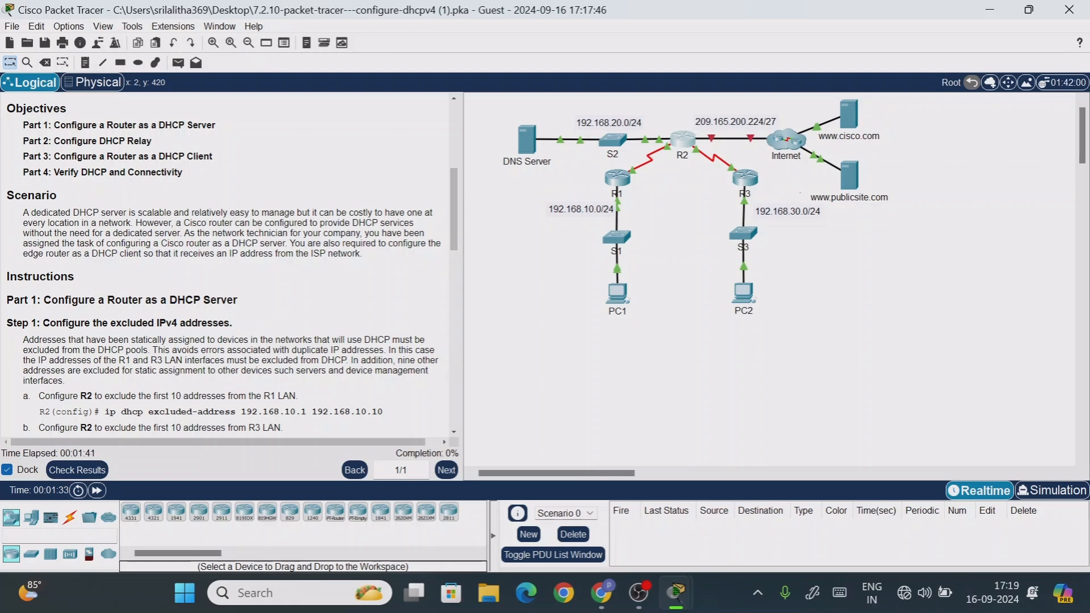
{"action": "left_click_drag", "start_coordinate": [60, 213], "coordinate": [111, 213]}
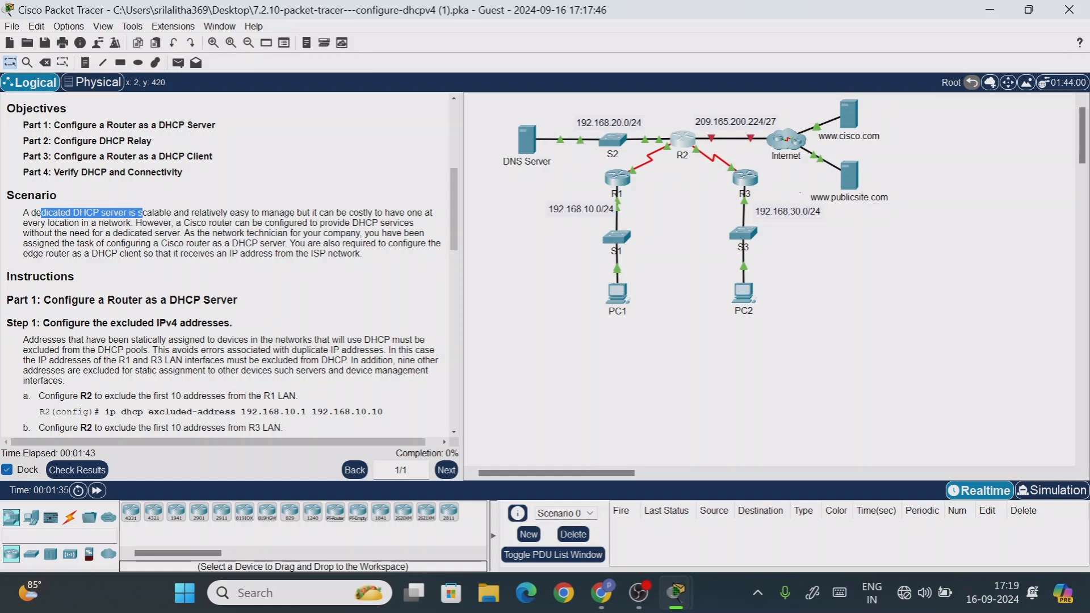
{"action": "left_click_drag", "start_coordinate": [209, 213], "coordinate": [431, 213]}
{"action": "left_click_drag", "start_coordinate": [49, 223], "coordinate": [128, 223]}
{"action": "left_click", "coordinate": [499, 206]}
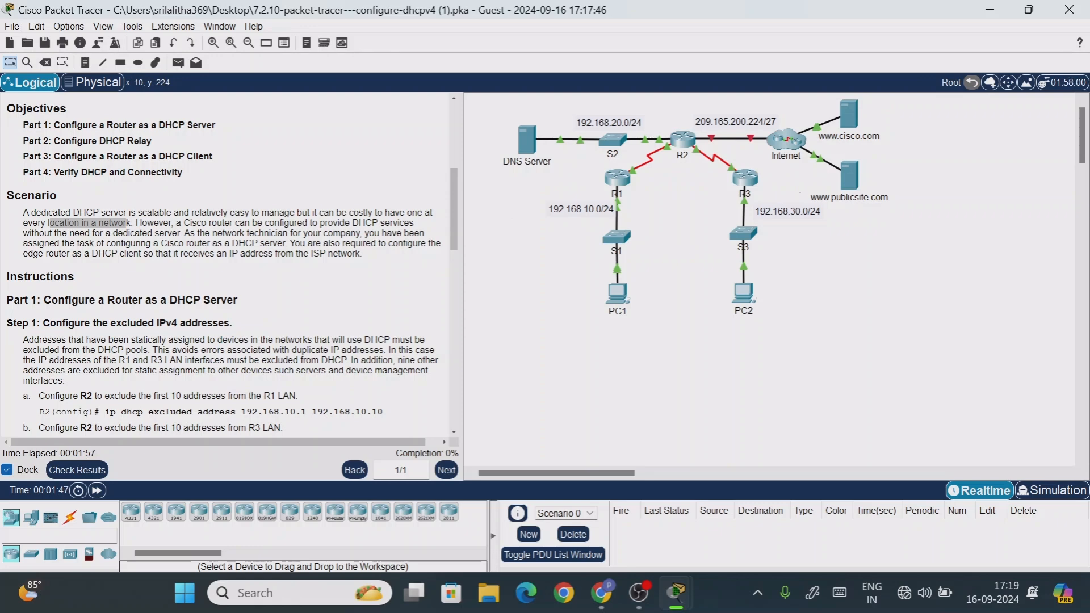
{"action": "left_click_drag", "start_coordinate": [190, 212], "coordinate": [405, 223]}
{"action": "left_click_drag", "start_coordinate": [40, 233], "coordinate": [190, 229]}
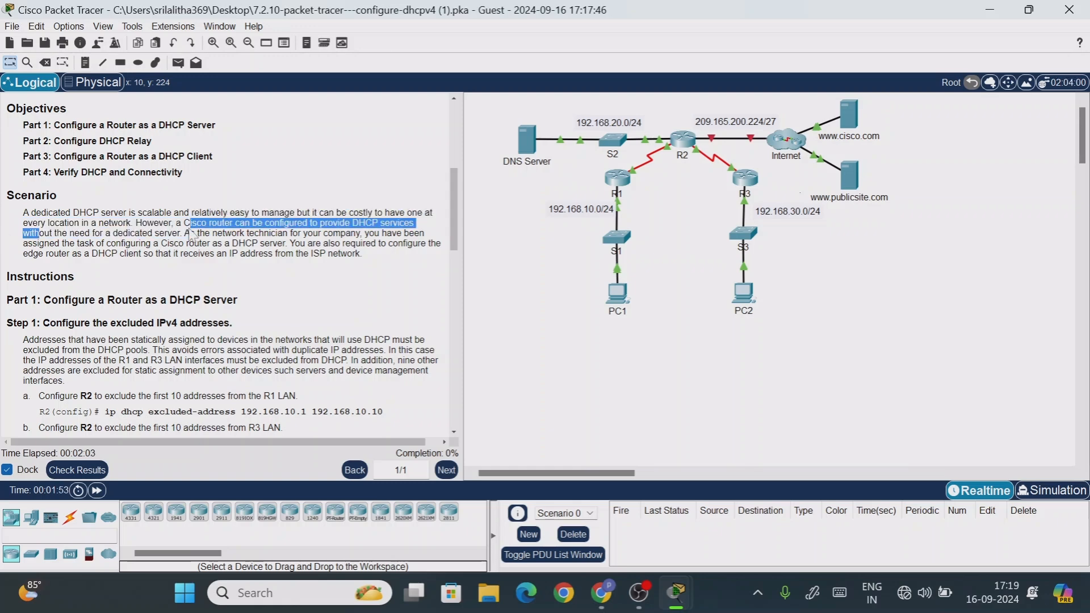
{"action": "left_click", "coordinate": [191, 229]}
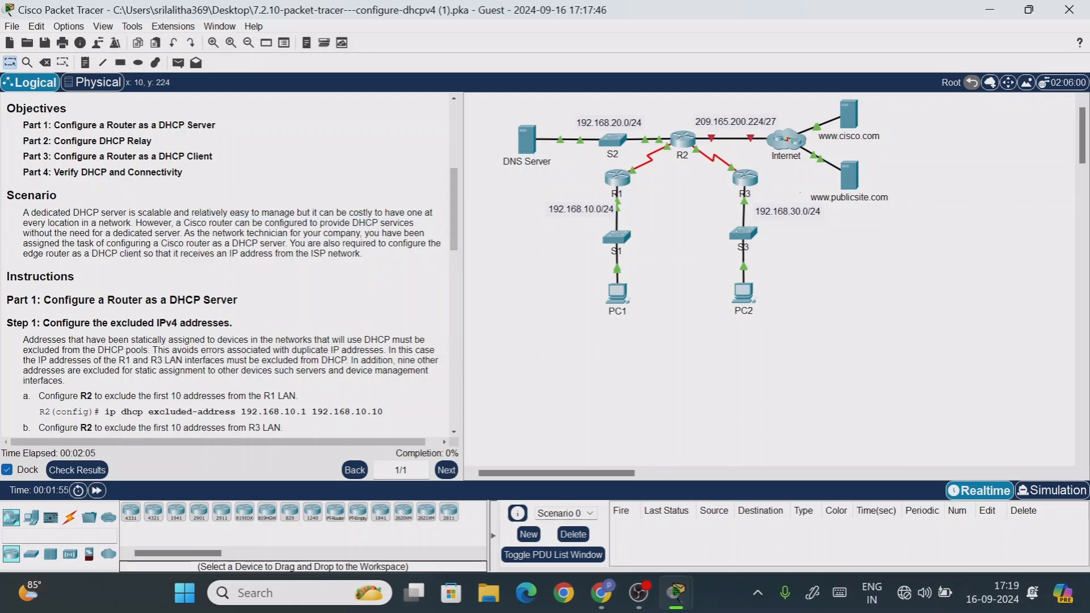
{"action": "left_click_drag", "start_coordinate": [184, 233], "coordinate": [304, 233]}
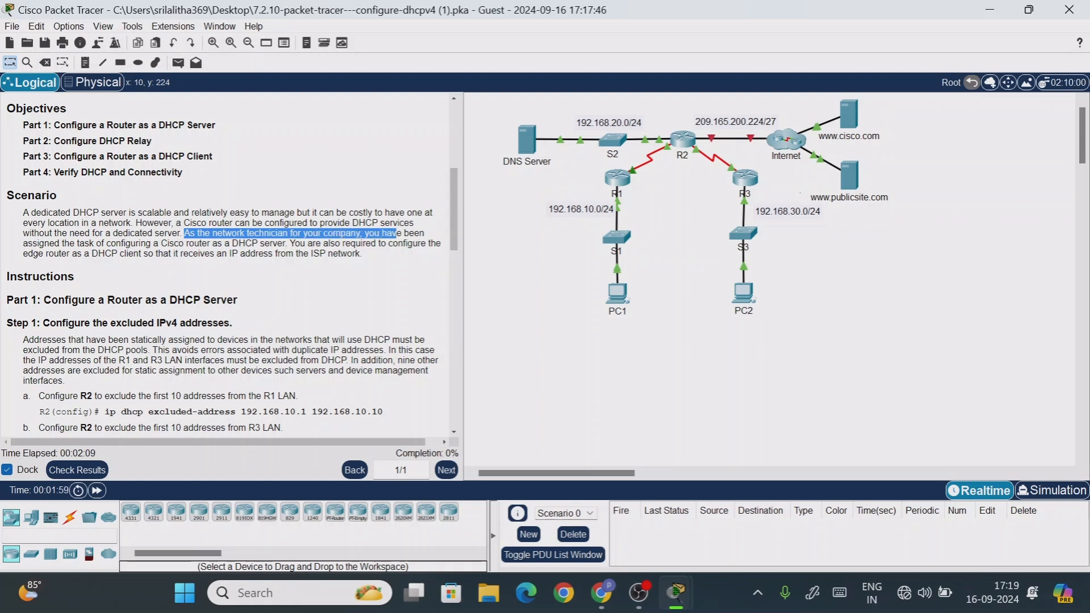
{"action": "left_click_drag", "start_coordinate": [69, 244], "coordinate": [238, 243]}
{"action": "left_click_drag", "start_coordinate": [305, 243], "coordinate": [421, 244]}
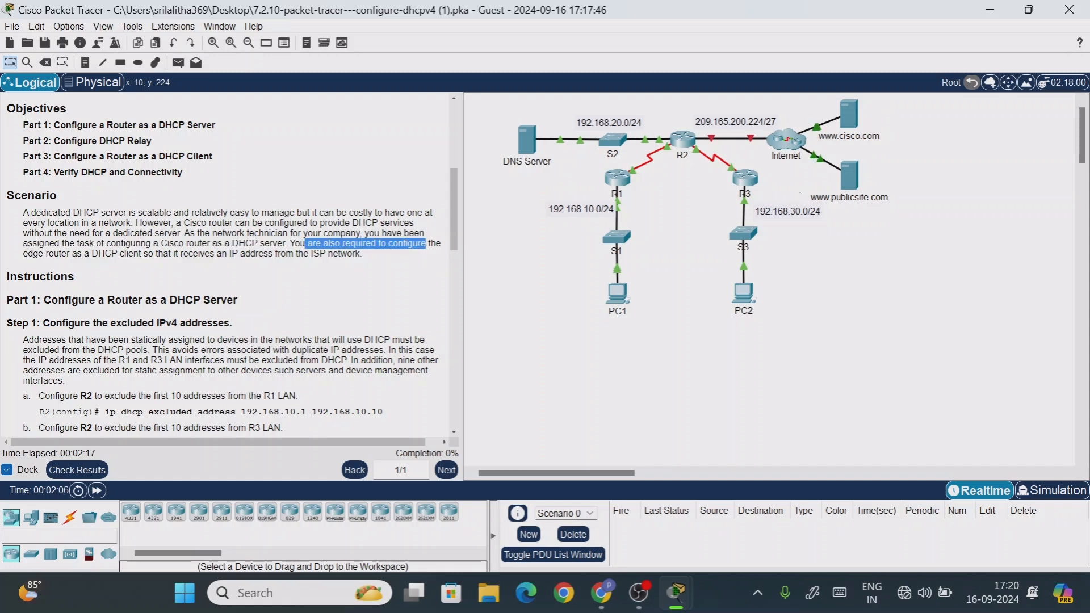
{"action": "left_click_drag", "start_coordinate": [48, 254], "coordinate": [347, 254]}
{"action": "left_click", "coordinate": [393, 263]}
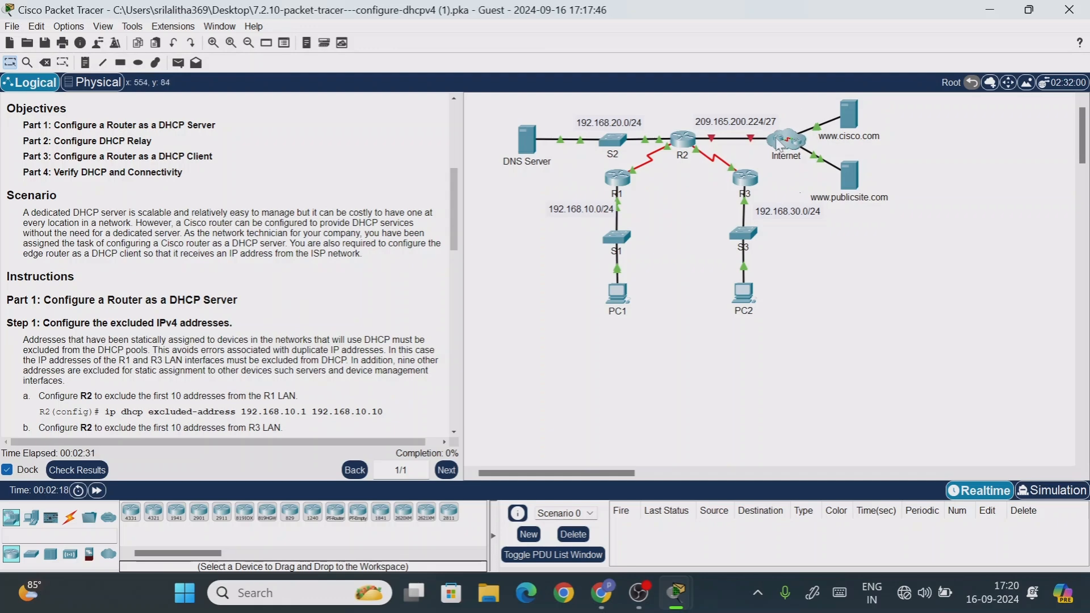
Step: Read the Step 1 instructions on excluding the first 10 addresses of the R1 LAN on R2
{"action": "mouse_move", "coordinate": [683, 139]}
{"action": "left_click_drag", "start_coordinate": [456, 204], "coordinate": [446, 256]}
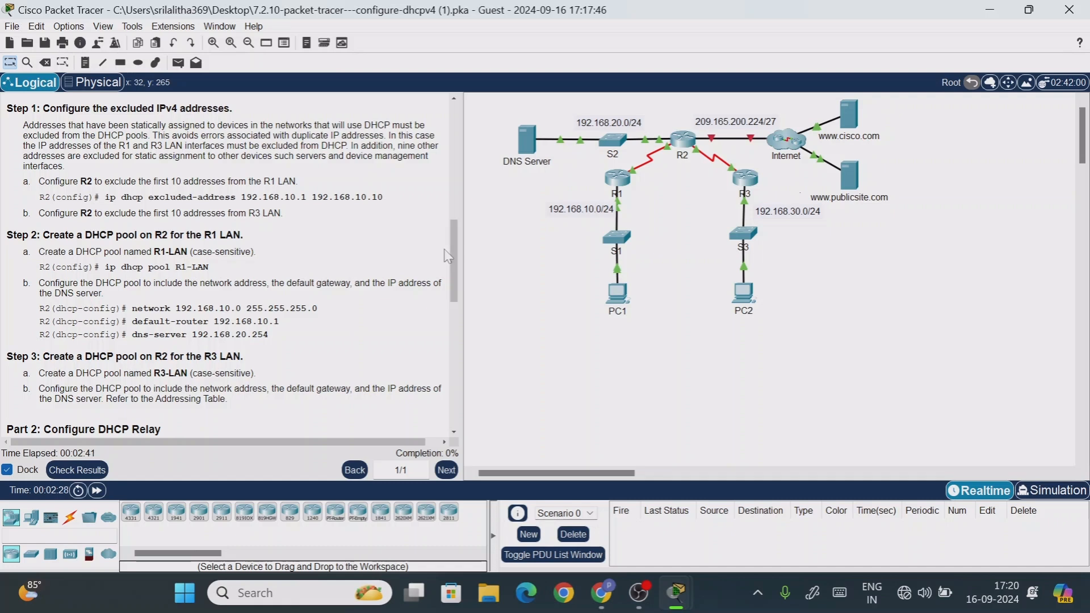
{"action": "left_click_drag", "start_coordinate": [67, 128], "coordinate": [357, 157]}
{"action": "left_click", "coordinate": [173, 178]}
{"action": "left_click_drag", "start_coordinate": [60, 181], "coordinate": [316, 183]}
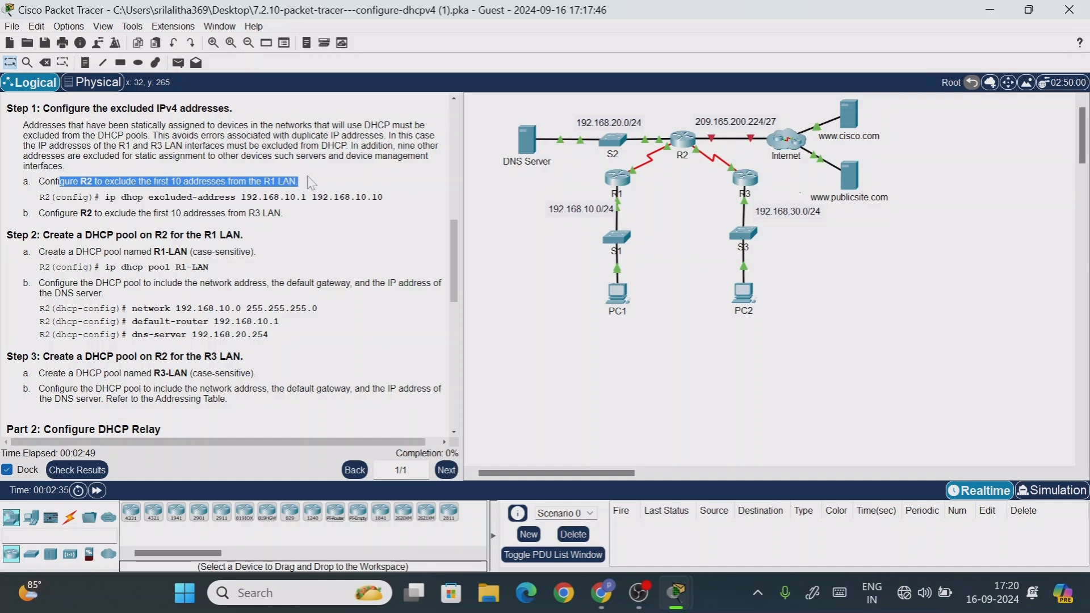
{"action": "left_click", "coordinate": [328, 190]}
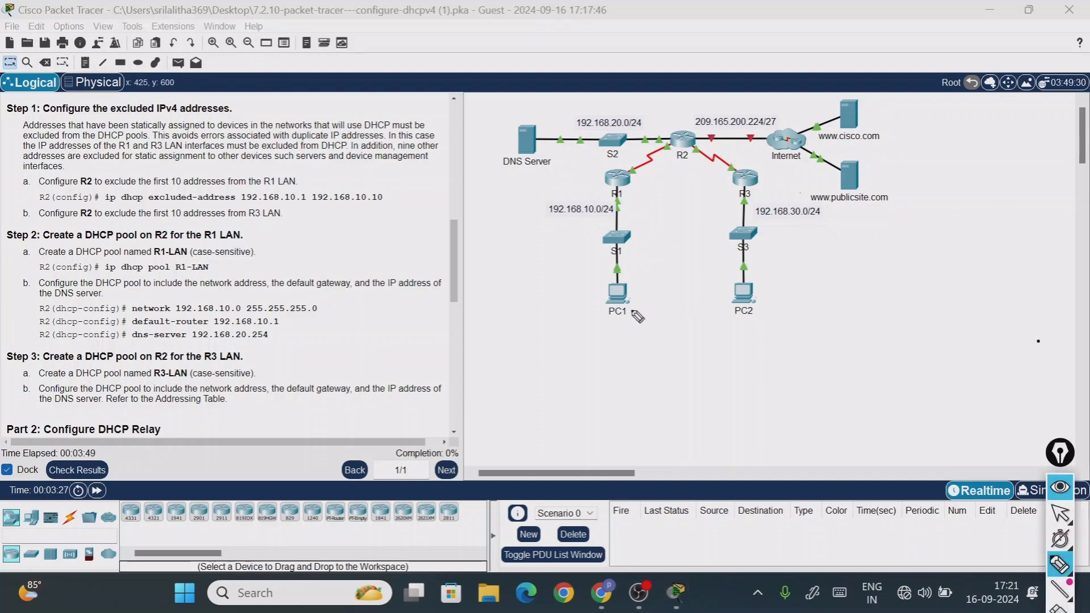
Step: Annotate PC1 with "A.IP" and PC2 with "IP", brace the R1 and R3 LANs, and add arrows at both LANs
{"action": "mouse_move", "coordinate": [609, 323]}
{"action": "left_mouse_down"}
{"action": "mouse_move", "coordinate": [624, 316]}
{"action": "mouse_move", "coordinate": [631, 338]}
{"action": "mouse_move", "coordinate": [653, 332]}
{"action": "left_mouse_up"}
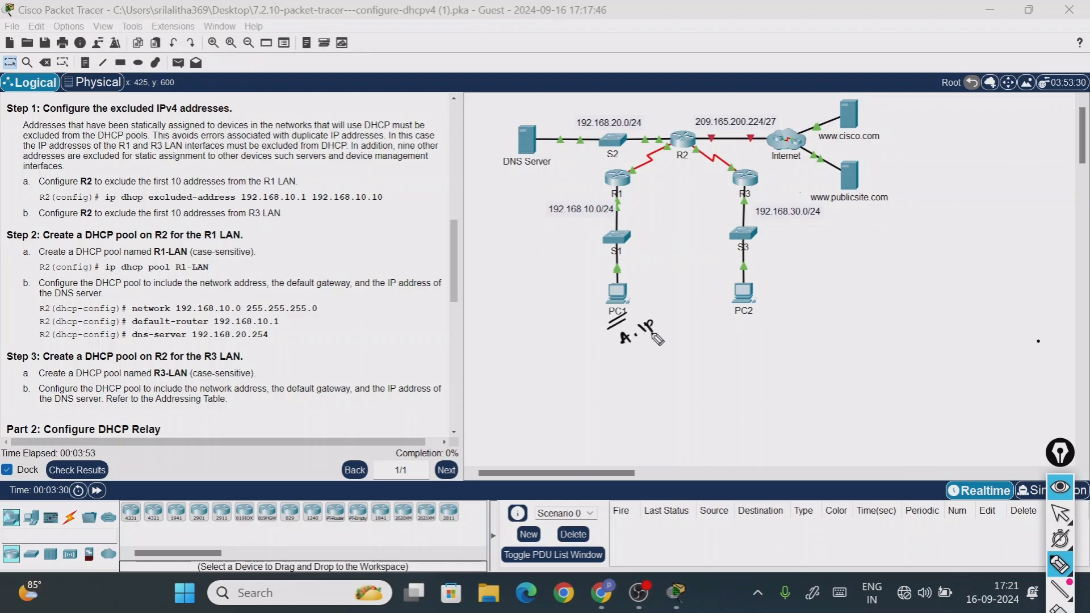
{"action": "mouse_move", "coordinate": [749, 323]}
{"action": "left_mouse_down"}
{"action": "mouse_move", "coordinate": [765, 314]}
{"action": "mouse_move", "coordinate": [773, 331]}
{"action": "mouse_move", "coordinate": [788, 329]}
{"action": "left_mouse_up"}
{"action": "mouse_move", "coordinate": [626, 198]}
{"action": "left_mouse_down"}
{"action": "mouse_move", "coordinate": [648, 241]}
{"action": "mouse_move", "coordinate": [645, 279]}
{"action": "left_mouse_up"}
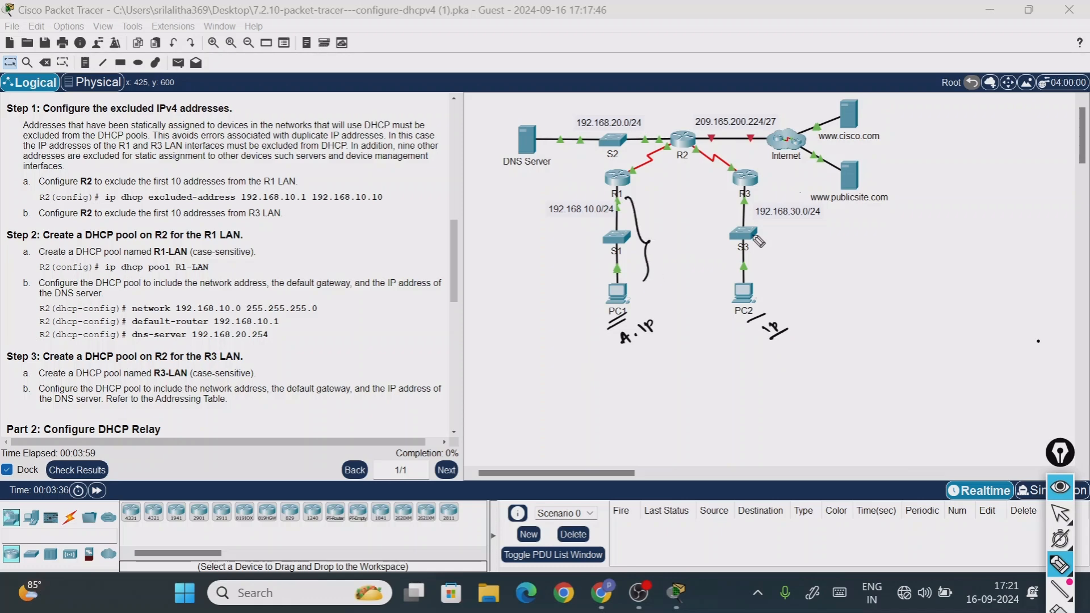
{"action": "left_click_drag", "start_coordinate": [756, 209], "coordinate": [772, 265]}
{"action": "left_click_drag", "start_coordinate": [783, 225], "coordinate": [789, 228]}
{"action": "left_click_drag", "start_coordinate": [584, 226], "coordinate": [598, 242]}
Step: Mark the links from R2 to R1, R3, the Internet and S2 as networks with handwritten "N/W" or "N" labels
{"action": "mouse_move", "coordinate": [644, 172]}
{"action": "left_mouse_down"}
{"action": "mouse_move", "coordinate": [662, 161]}
{"action": "mouse_move", "coordinate": [649, 173]}
{"action": "left_mouse_up"}
{"action": "left_click_drag", "start_coordinate": [662, 173], "coordinate": [666, 177]}
{"action": "mouse_move", "coordinate": [666, 169]}
{"action": "left_mouse_down"}
{"action": "mouse_move", "coordinate": [749, 152]}
{"action": "mouse_move", "coordinate": [736, 119]}
{"action": "left_mouse_up"}
{"action": "left_click_drag", "start_coordinate": [659, 139], "coordinate": [646, 137]}
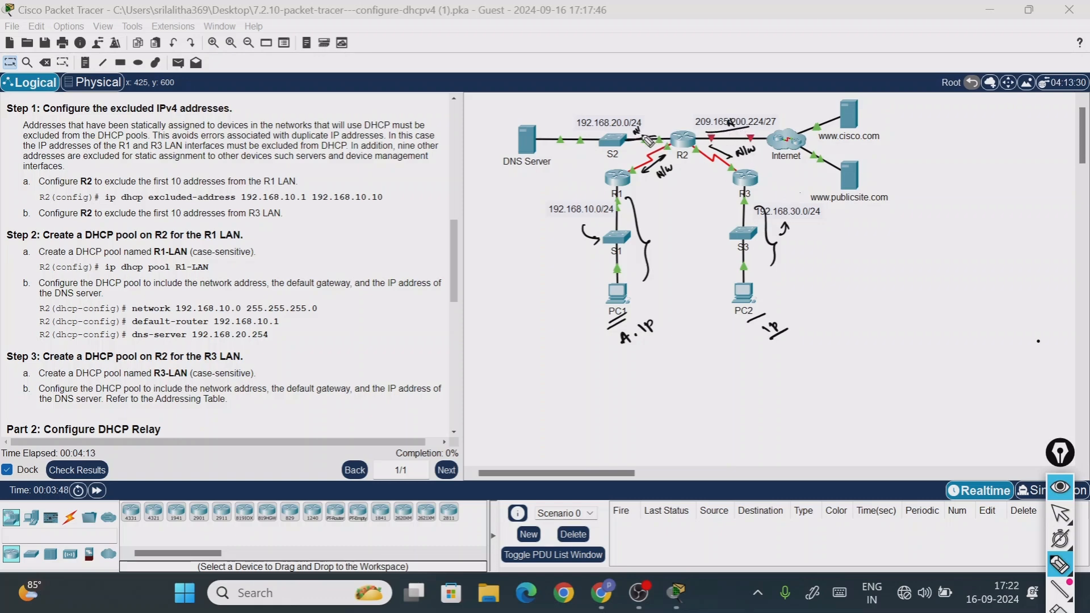
Step: Circle PC1, write a boxed "DHCP" beside its LAN, mark and circle R2, and write an underlined "diff" below PC1
{"action": "mouse_move", "coordinate": [625, 283]}
{"action": "left_mouse_down"}
{"action": "mouse_move", "coordinate": [601, 319]}
{"action": "mouse_move", "coordinate": [603, 340]}
{"action": "left_mouse_up"}
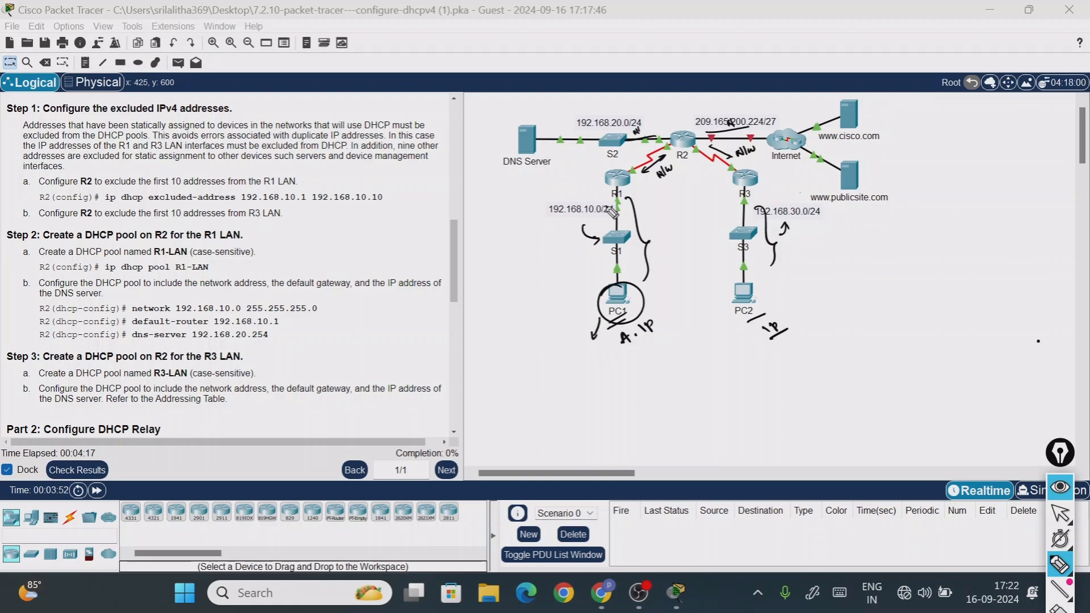
{"action": "mouse_move", "coordinate": [535, 278]}
{"action": "left_mouse_down"}
{"action": "mouse_move", "coordinate": [559, 266]}
{"action": "mouse_move", "coordinate": [546, 262]}
{"action": "mouse_move", "coordinate": [528, 294]}
{"action": "mouse_move", "coordinate": [517, 275]}
{"action": "left_mouse_up"}
{"action": "left_click_drag", "start_coordinate": [674, 117], "coordinate": [679, 131]}
{"action": "mouse_move", "coordinate": [670, 107]}
{"action": "left_mouse_down"}
{"action": "mouse_move", "coordinate": [673, 118]}
{"action": "mouse_move", "coordinate": [685, 112]}
{"action": "left_mouse_up"}
{"action": "mouse_move", "coordinate": [690, 151]}
{"action": "left_mouse_down"}
{"action": "mouse_move", "coordinate": [689, 165]}
{"action": "mouse_move", "coordinate": [674, 154]}
{"action": "mouse_move", "coordinate": [689, 148]}
{"action": "left_mouse_up"}
{"action": "mouse_move", "coordinate": [630, 352]}
{"action": "left_mouse_down"}
{"action": "mouse_move", "coordinate": [648, 344]}
{"action": "mouse_move", "coordinate": [651, 374]}
{"action": "mouse_move", "coordinate": [663, 370]}
{"action": "left_mouse_up"}
{"action": "left_click_drag", "start_coordinate": [665, 357], "coordinate": [671, 362]}
{"action": "left_click_drag", "start_coordinate": [653, 382], "coordinate": [670, 376]}
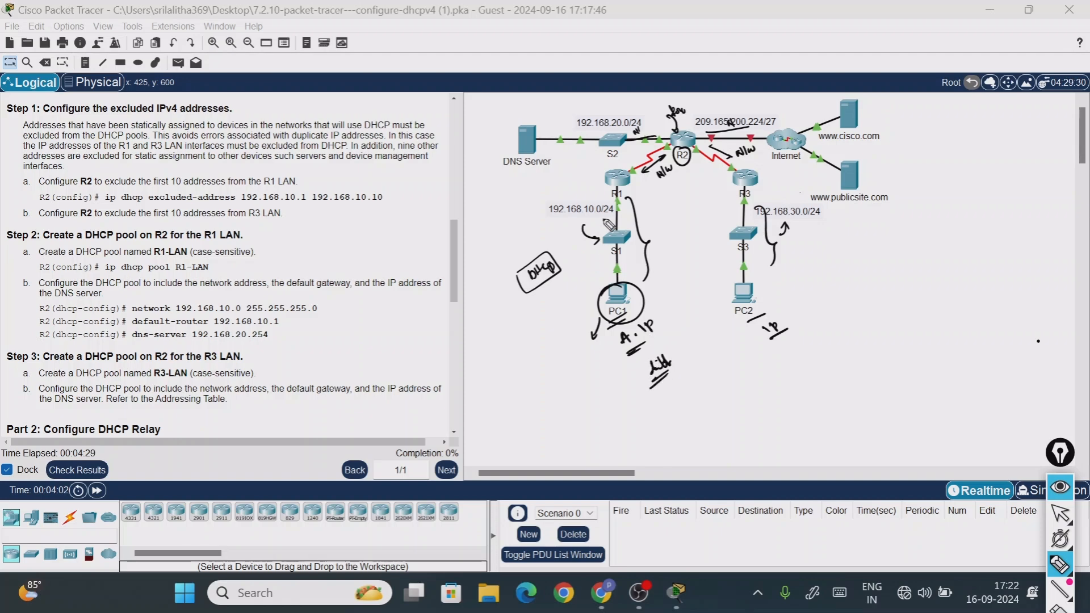
Step: Circle R1 and write "DHCP" beside it, trace its link to R2, and write "diff" next to the R1 LAN brace
{"action": "mouse_move", "coordinate": [626, 172]}
{"action": "left_mouse_down"}
{"action": "mouse_move", "coordinate": [606, 174]}
{"action": "mouse_move", "coordinate": [606, 189]}
{"action": "mouse_move", "coordinate": [557, 189]}
{"action": "left_mouse_up"}
{"action": "left_click", "coordinate": [565, 197]}
{"action": "left_click_drag", "start_coordinate": [560, 182], "coordinate": [570, 186]}
{"action": "mouse_move", "coordinate": [572, 180]}
{"action": "left_mouse_down"}
{"action": "mouse_move", "coordinate": [593, 189]}
{"action": "mouse_move", "coordinate": [676, 142]}
{"action": "left_mouse_up"}
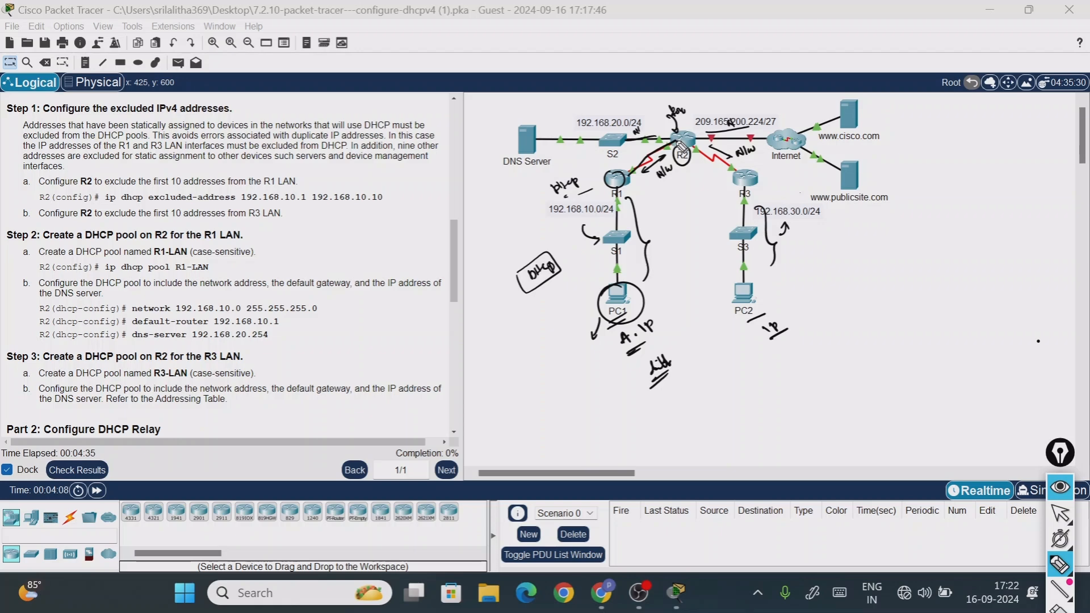
{"action": "left_click_drag", "start_coordinate": [635, 171], "coordinate": [676, 143]}
{"action": "mouse_move", "coordinate": [651, 216]}
{"action": "left_mouse_down"}
{"action": "mouse_move", "coordinate": [649, 227]}
{"action": "mouse_move", "coordinate": [659, 218]}
{"action": "left_mouse_up"}
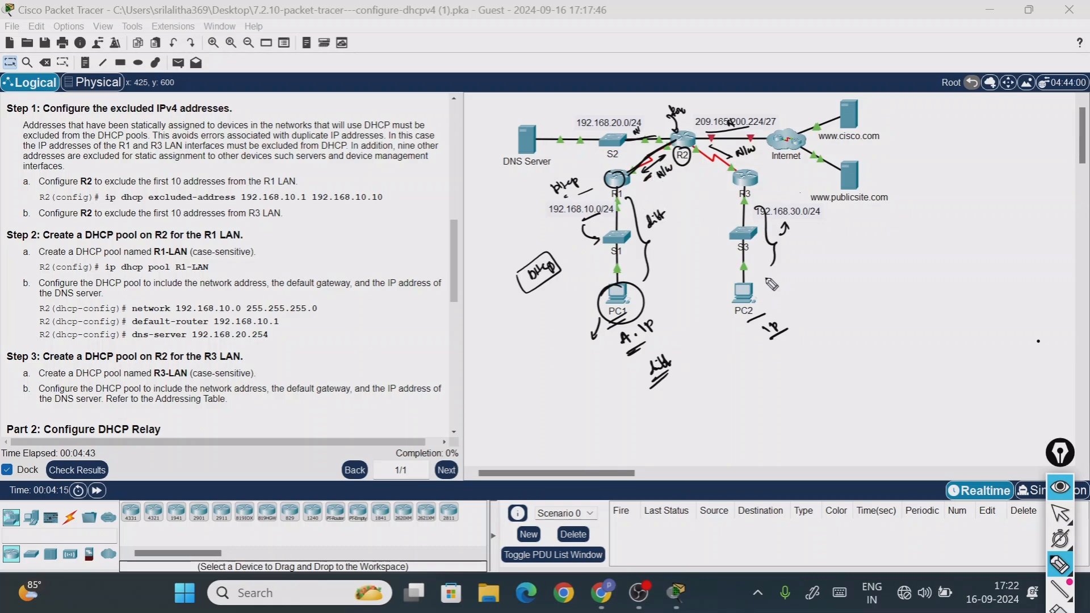
Step: Circle R3's label, underline its 192.168.30.0/24 LAN address, trace the link from R3 to R2, and circle R2
{"action": "left_click_drag", "start_coordinate": [733, 195], "coordinate": [738, 191]}
{"action": "left_click_drag", "start_coordinate": [781, 224], "coordinate": [789, 228]}
{"action": "left_click_drag", "start_coordinate": [796, 220], "coordinate": [807, 220]}
{"action": "left_click_drag", "start_coordinate": [736, 166], "coordinate": [688, 147]}
{"action": "left_click_drag", "start_coordinate": [688, 151], "coordinate": [693, 145]}
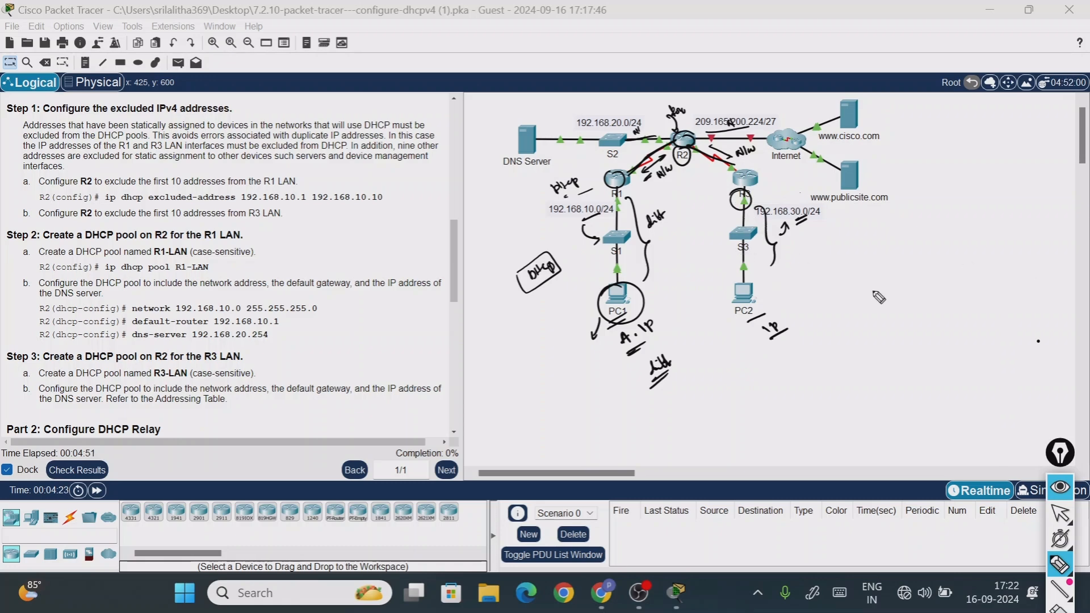
Step: Write the underlined notes "Helper-Add" and "Relay Agent" in the empty area beside the topology
{"action": "mouse_move", "coordinate": [868, 292]}
{"action": "left_mouse_down"}
{"action": "mouse_move", "coordinate": [936, 249]}
{"action": "mouse_move", "coordinate": [938, 270]}
{"action": "left_mouse_up"}
{"action": "mouse_move", "coordinate": [908, 321]}
{"action": "left_mouse_down"}
{"action": "mouse_move", "coordinate": [964, 298]}
{"action": "mouse_move", "coordinate": [972, 277]}
{"action": "mouse_move", "coordinate": [969, 300]}
{"action": "left_mouse_up"}
{"action": "left_click_drag", "start_coordinate": [956, 311], "coordinate": [971, 303]}
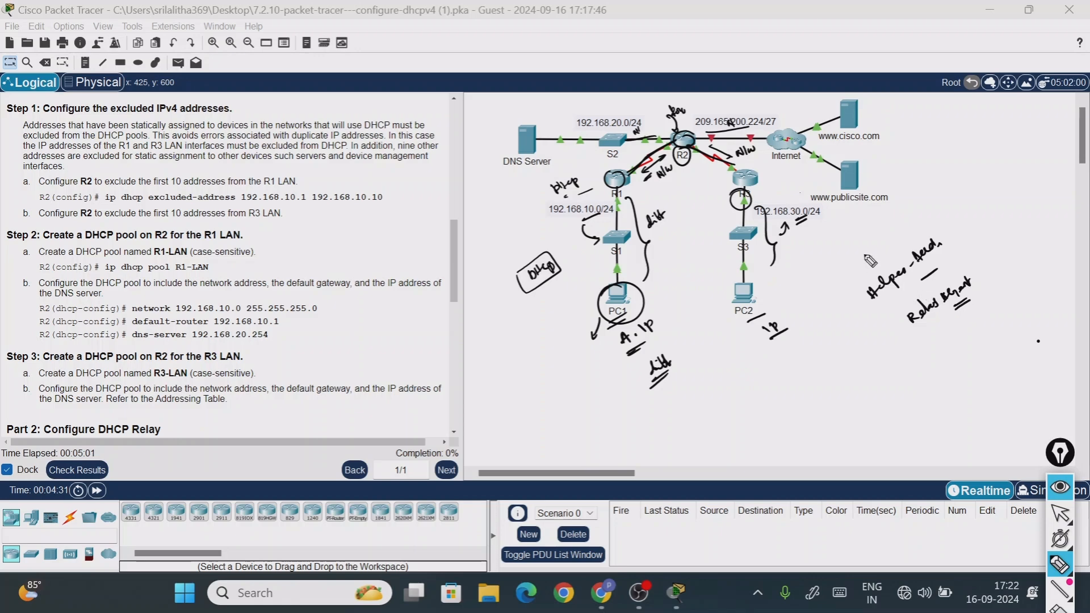
Step: Mark R2's Internet-facing port with an arrow to "Shut", write a circled "ISP" above the Internet cloud, and add an annotated arrow from R2
{"action": "mouse_move", "coordinate": [722, 134]}
{"action": "left_mouse_down"}
{"action": "mouse_move", "coordinate": [693, 257]}
{"action": "mouse_move", "coordinate": [717, 248]}
{"action": "mouse_move", "coordinate": [717, 261]}
{"action": "left_mouse_up"}
{"action": "left_click_drag", "start_coordinate": [706, 273], "coordinate": [718, 266]}
{"action": "mouse_move", "coordinate": [782, 113]}
{"action": "left_mouse_down"}
{"action": "mouse_move", "coordinate": [778, 127]}
{"action": "mouse_move", "coordinate": [779, 102]}
{"action": "left_mouse_up"}
{"action": "mouse_move", "coordinate": [694, 126]}
{"action": "left_mouse_down"}
{"action": "mouse_move", "coordinate": [728, 101]}
{"action": "mouse_move", "coordinate": [751, 116]}
{"action": "mouse_move", "coordinate": [763, 105]}
{"action": "left_mouse_up"}
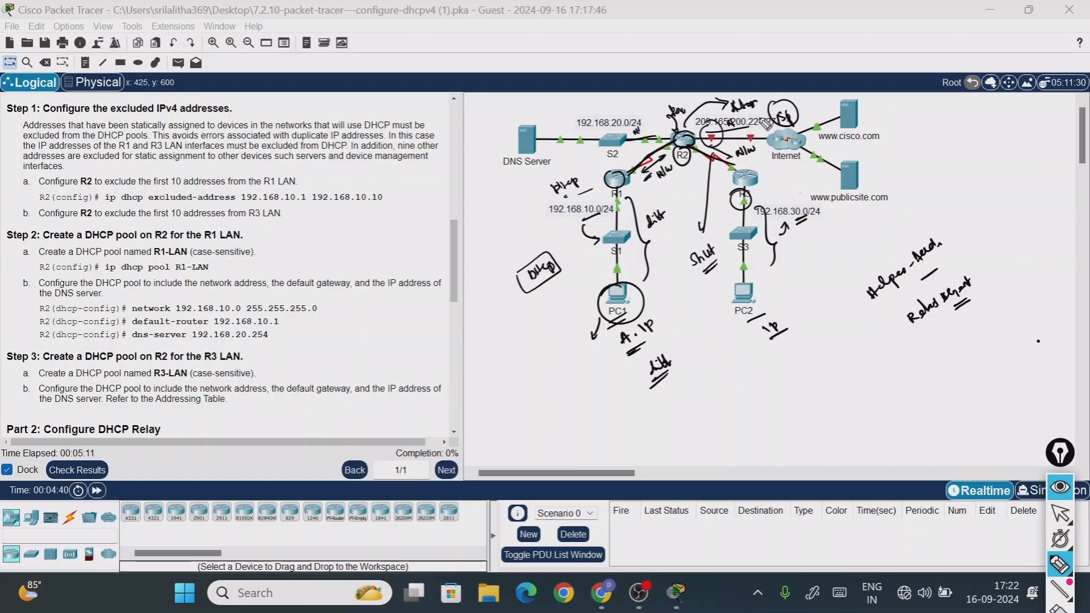
{"action": "left_click_drag", "start_coordinate": [750, 219], "coordinate": [764, 225]}
{"action": "left_click_drag", "start_coordinate": [733, 173], "coordinate": [699, 196]}
{"action": "left_click_drag", "start_coordinate": [608, 211], "coordinate": [649, 199]}
{"action": "left_click_drag", "start_coordinate": [623, 113], "coordinate": [653, 121]}
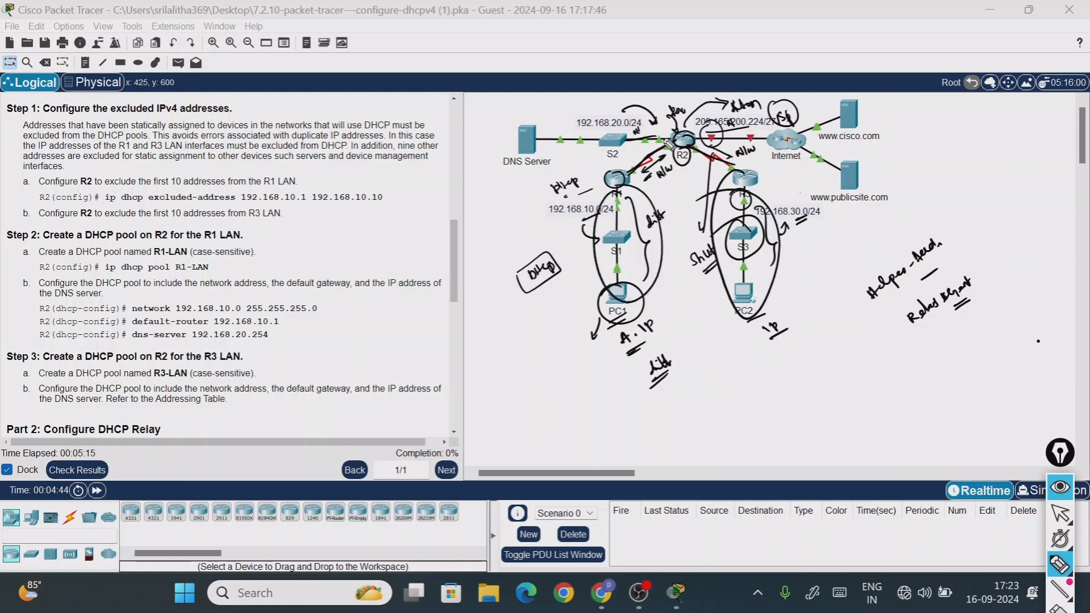
{"action": "mouse_move", "coordinate": [710, 150]}
{"action": "left_mouse_down"}
{"action": "mouse_move", "coordinate": [675, 122]}
{"action": "mouse_move", "coordinate": [690, 156]}
{"action": "mouse_move", "coordinate": [715, 131]}
{"action": "left_mouse_up"}
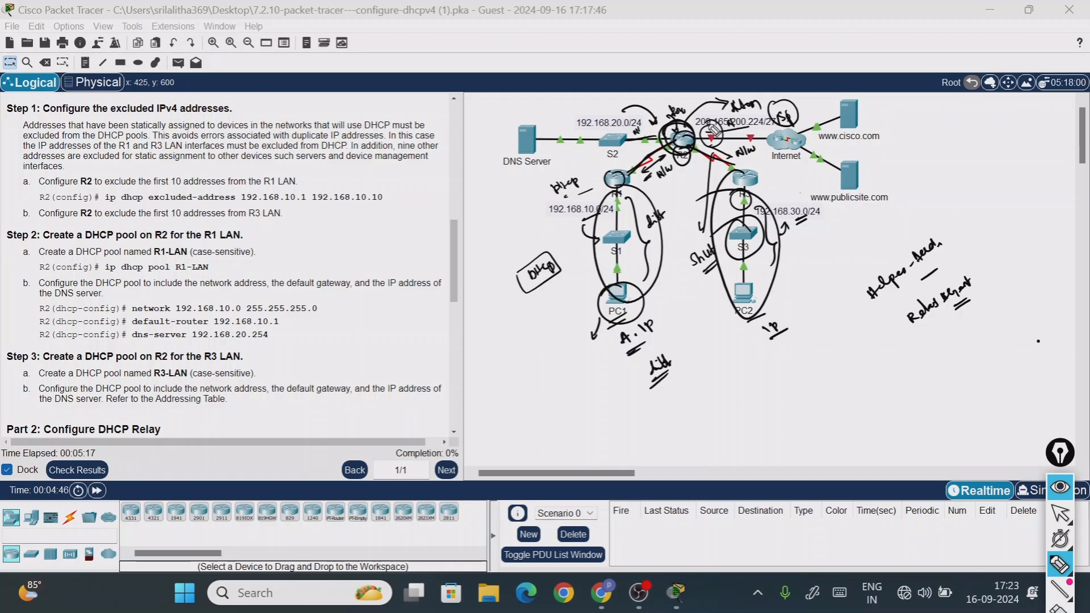
{"action": "mouse_move", "coordinate": [861, 137]}
{"action": "left_mouse_down"}
{"action": "mouse_move", "coordinate": [889, 138]}
{"action": "mouse_move", "coordinate": [869, 146]}
{"action": "left_mouse_up"}
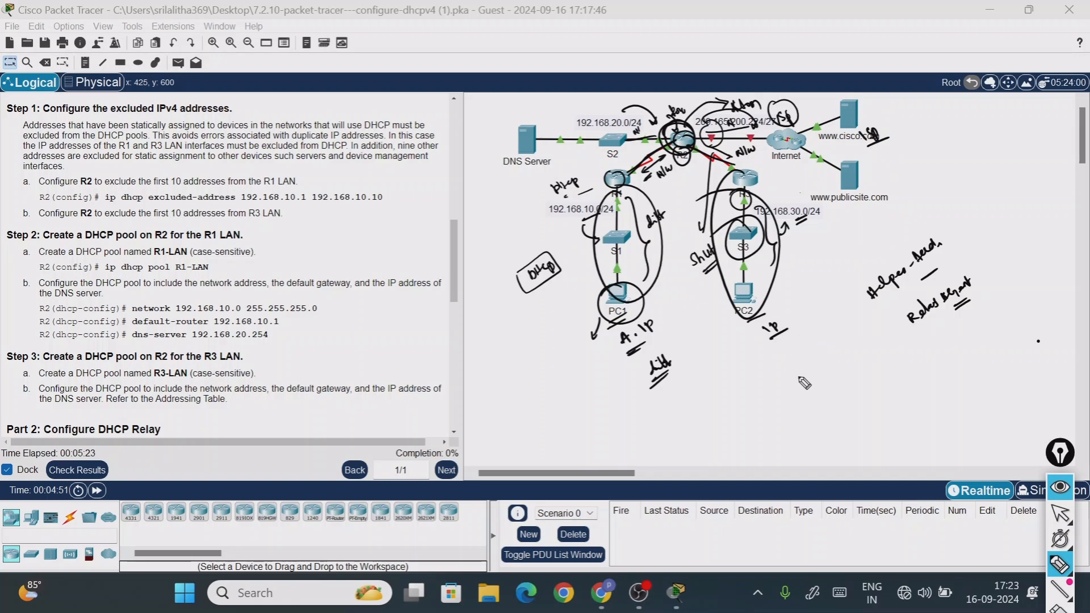
{"action": "key", "text": "Escape"}
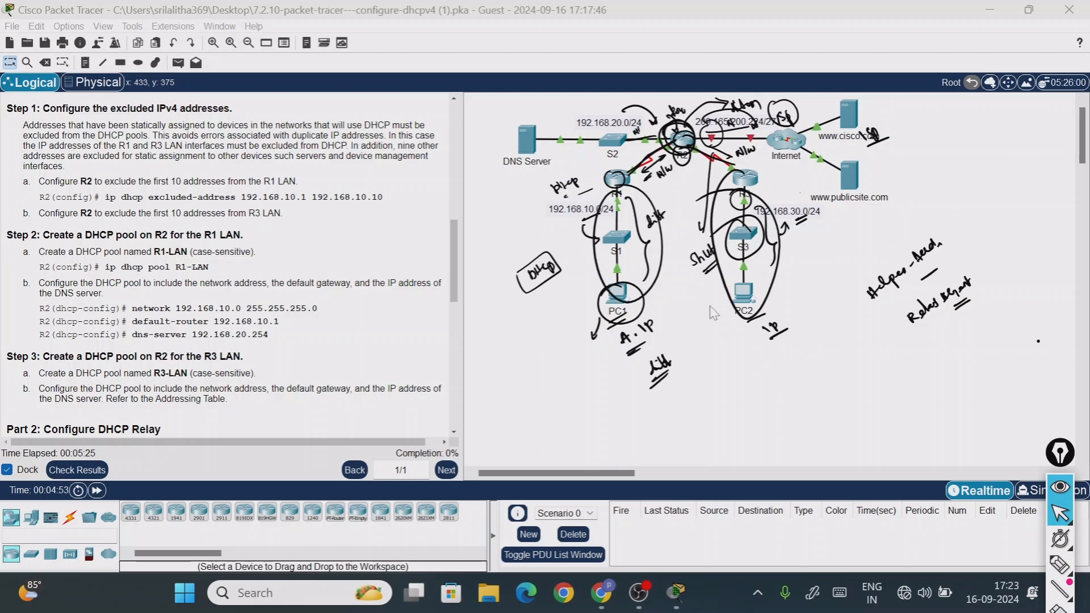
Step: Clear all drawn annotations from the topology, open R2's command line, and put the annotation tools away
{"action": "key", "text": "ctrl+shift+7"}
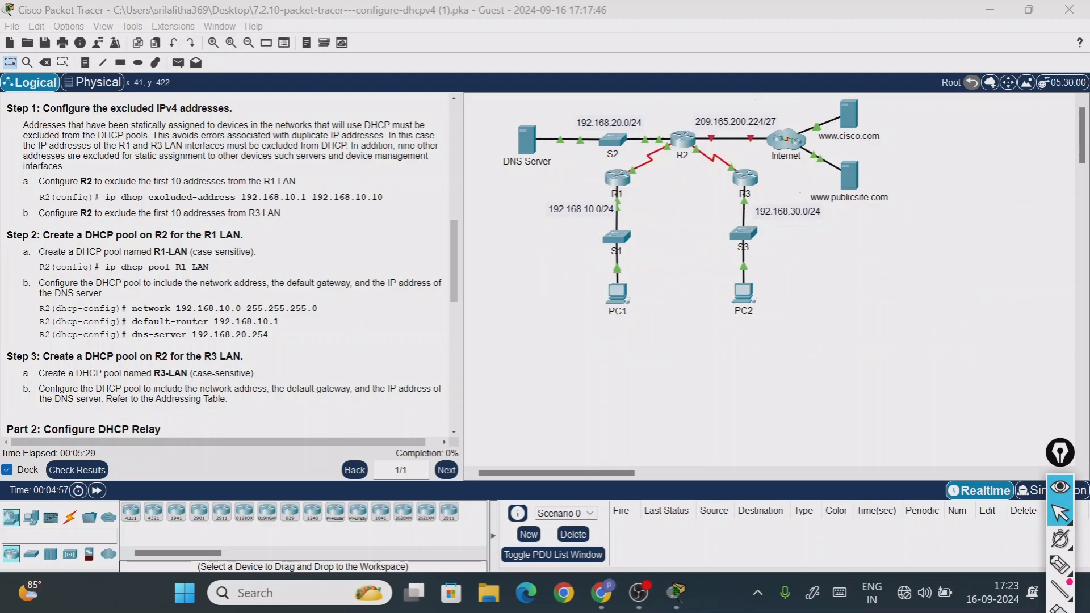
{"action": "left_click_drag", "start_coordinate": [65, 181], "coordinate": [126, 181]}
{"action": "left_click", "coordinate": [683, 141]}
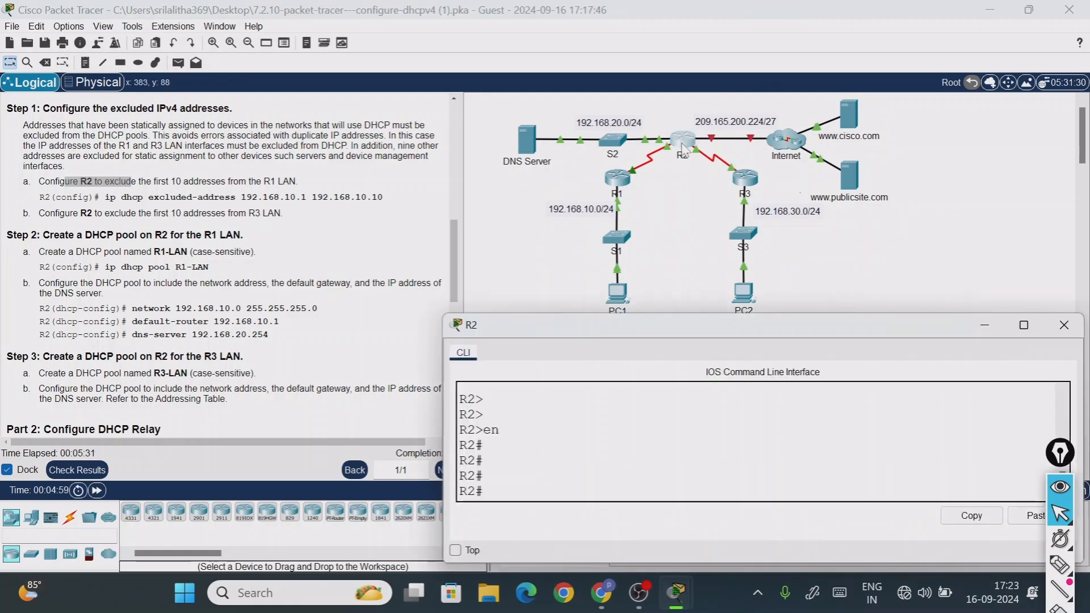
{"action": "left_click_drag", "start_coordinate": [1079, 458], "coordinate": [1083, 386]}
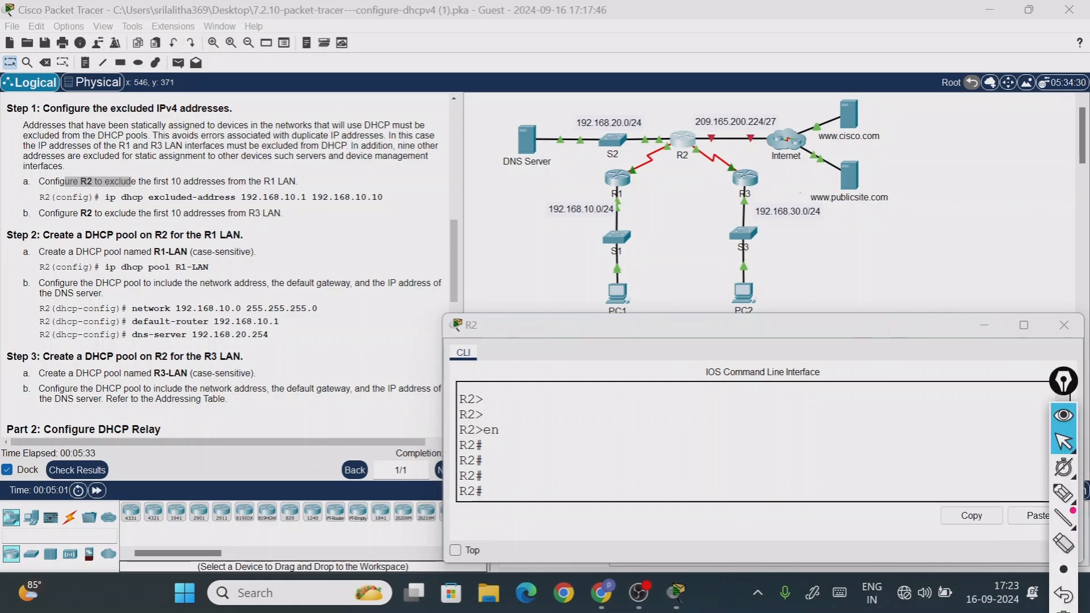
{"action": "left_click", "coordinate": [1064, 590]}
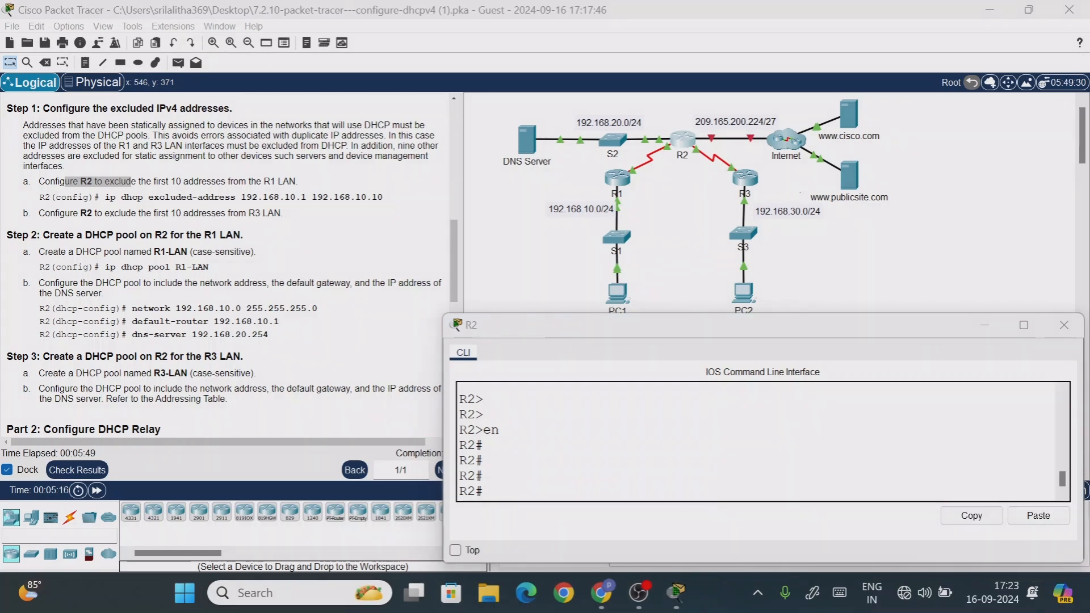
Step: Enter global configuration mode on R2 with "config t"
{"action": "type", "text": "config"}
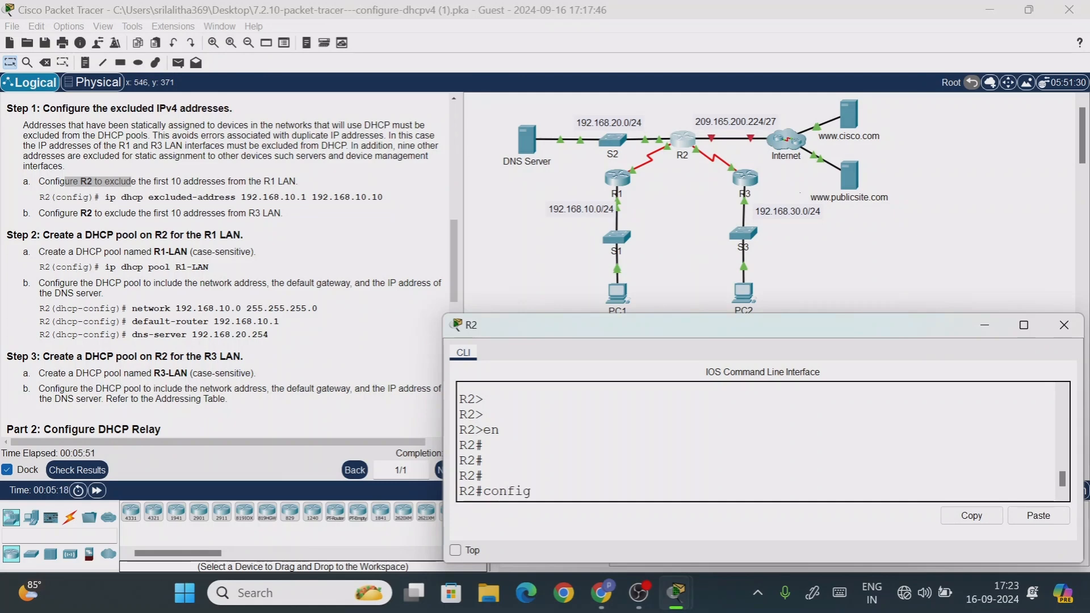
{"action": "type", "text": " t"}
{"action": "key", "text": "Return"}
{"action": "key", "text": "Return"}
{"action": "key", "text": "Return"}
{"action": "key", "text": "Return"}
{"action": "key", "text": "Return"}
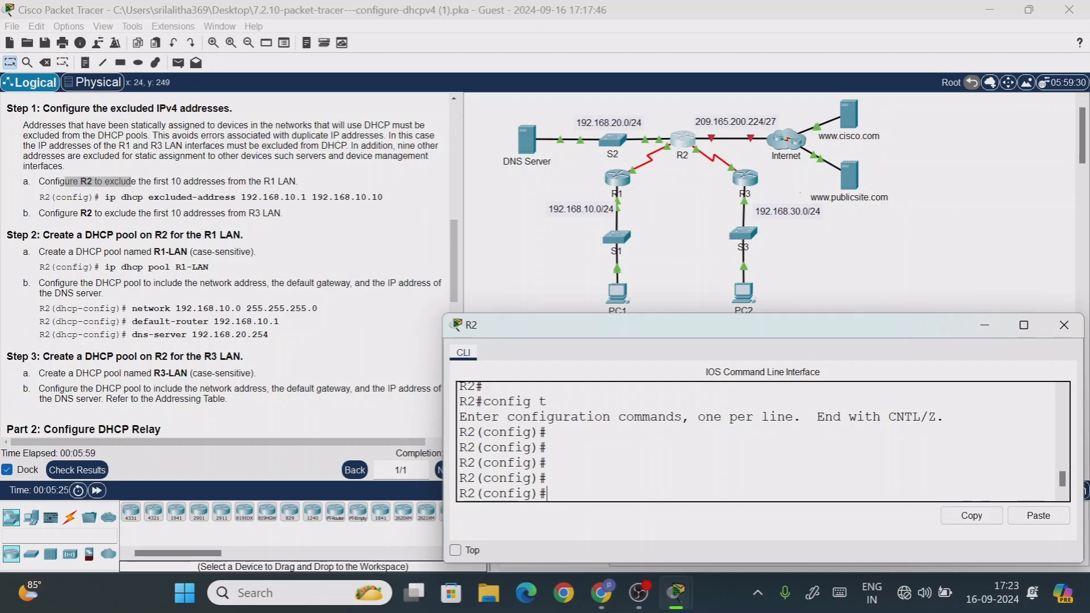
Step: Create the DHCP pool R1-LAN on R2 using the "ip dhcp pool R1-LAN" command copied from the instructions
{"action": "mouse_move", "coordinate": [105, 266]}
{"action": "left_mouse_down"}
{"action": "mouse_move", "coordinate": [245, 256]}
{"action": "mouse_move", "coordinate": [117, 267]}
{"action": "left_mouse_up"}
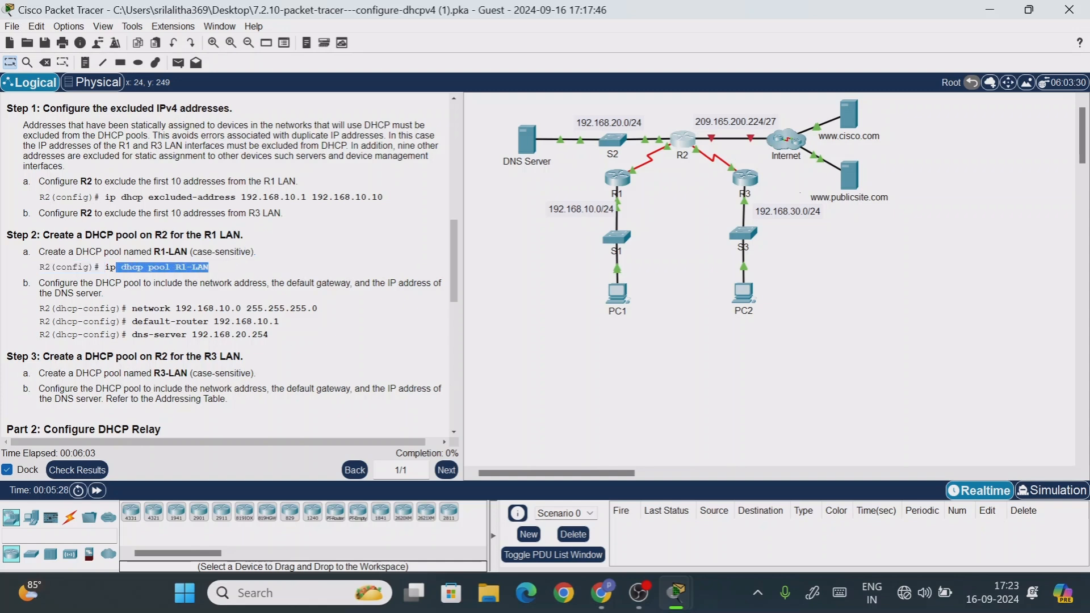
{"action": "right_click", "coordinate": [125, 267]}
{"action": "left_click", "coordinate": [147, 279]}
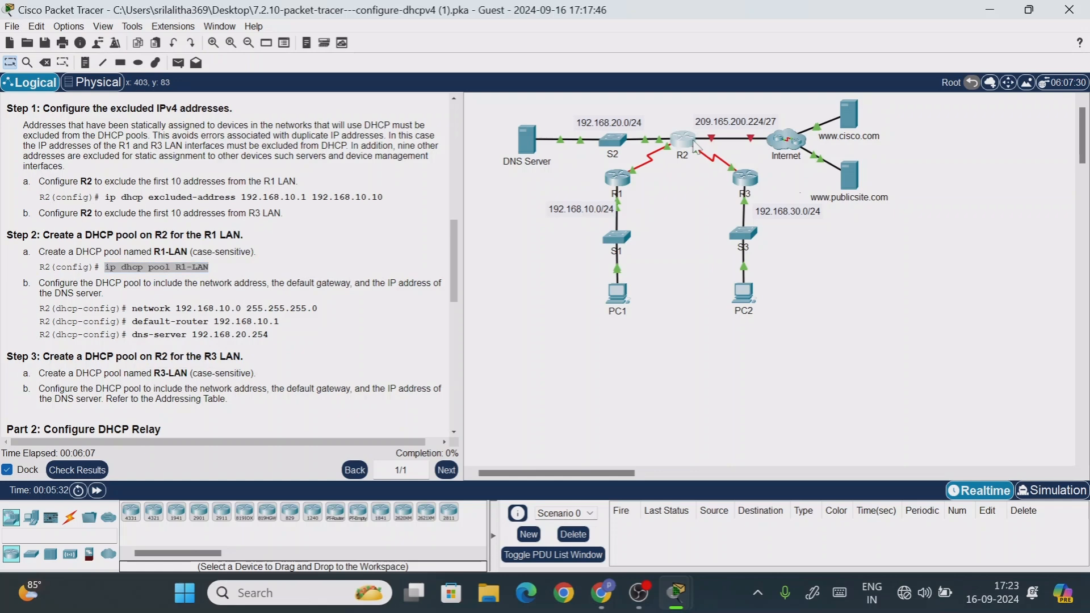
{"action": "left_click", "coordinate": [683, 140]}
{"action": "right_click", "coordinate": [595, 486]}
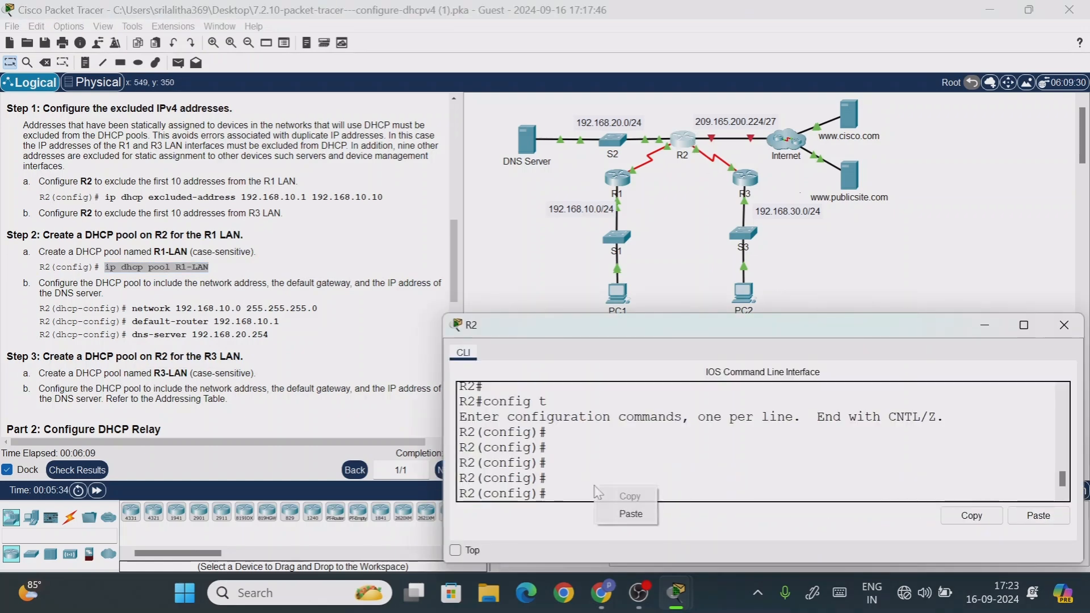
{"action": "left_click", "coordinate": [625, 514]}
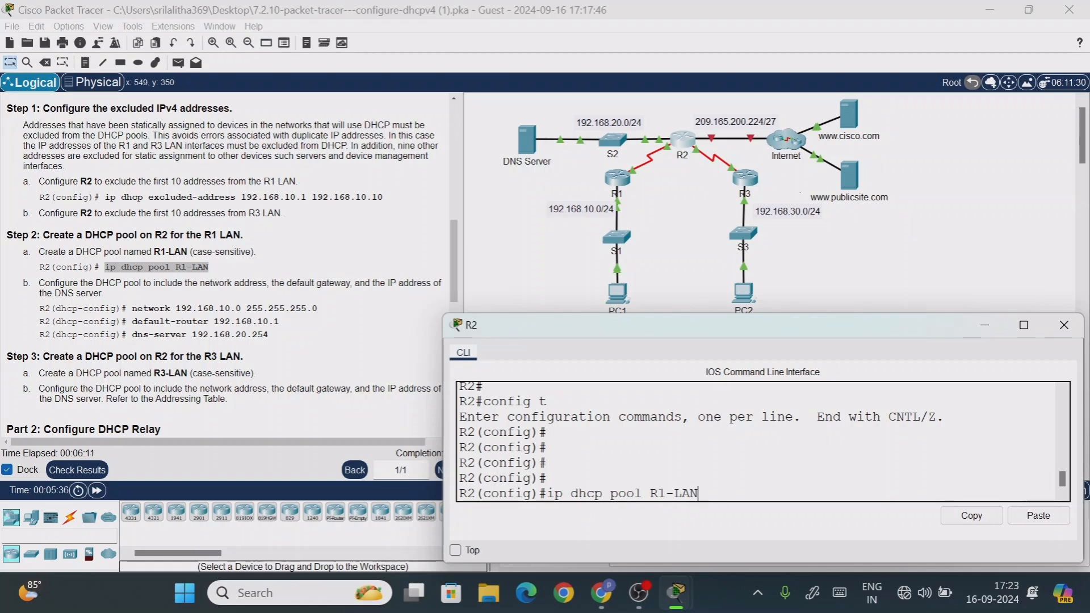
{"action": "key", "text": "Return"}
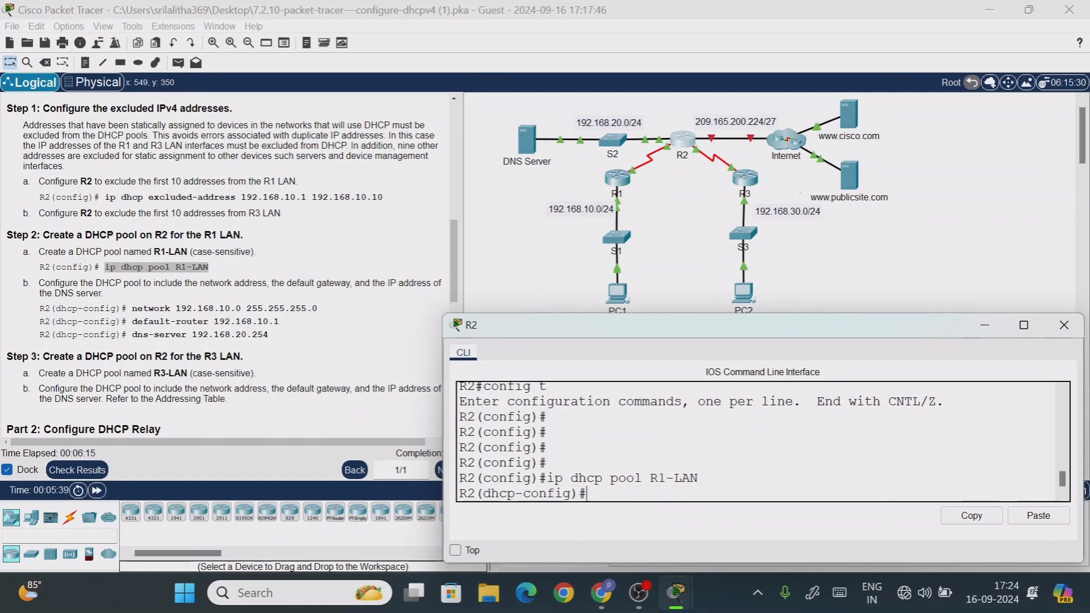
Step: Assign network 192.168.10.0 255.255.255.0 to the R1-LAN pool using the command copied from the instructions
{"action": "left_click_drag", "start_coordinate": [131, 309], "coordinate": [275, 336]}
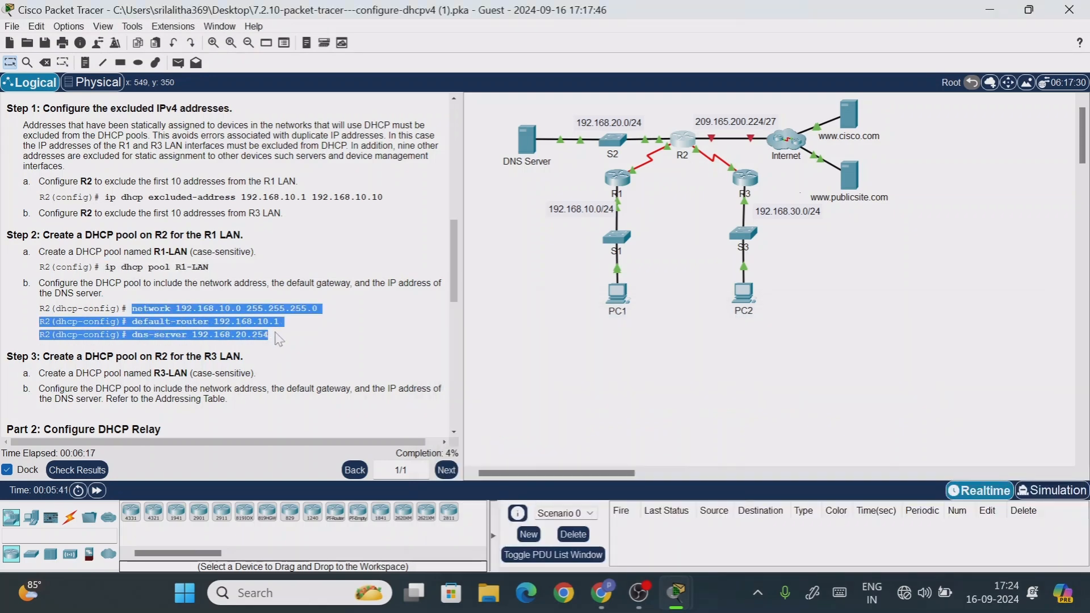
{"action": "left_click", "coordinate": [181, 321]}
{"action": "left_click_drag", "start_coordinate": [132, 309], "coordinate": [312, 308]}
{"action": "right_click", "coordinate": [316, 309]}
{"action": "left_click", "coordinate": [335, 314]}
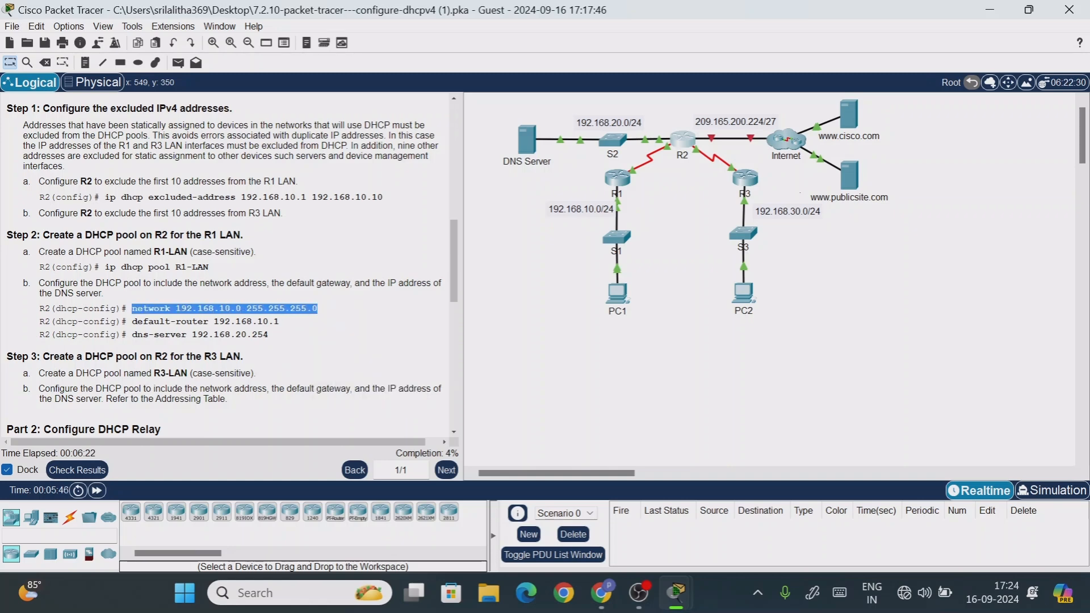
{"action": "left_click", "coordinate": [688, 148]}
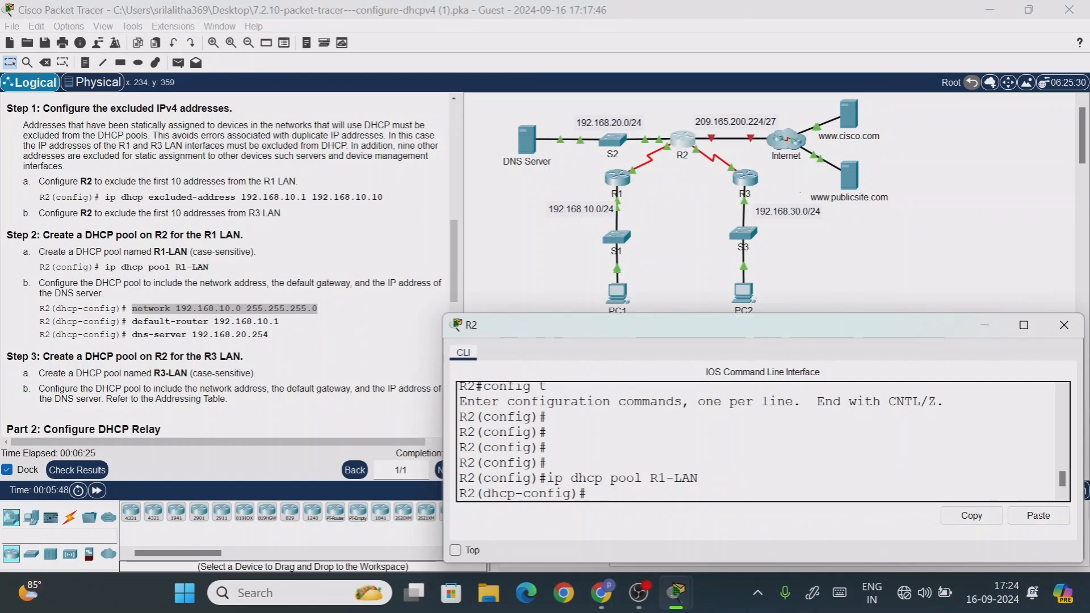
{"action": "right_click", "coordinate": [605, 493]}
{"action": "left_click", "coordinate": [636, 519]}
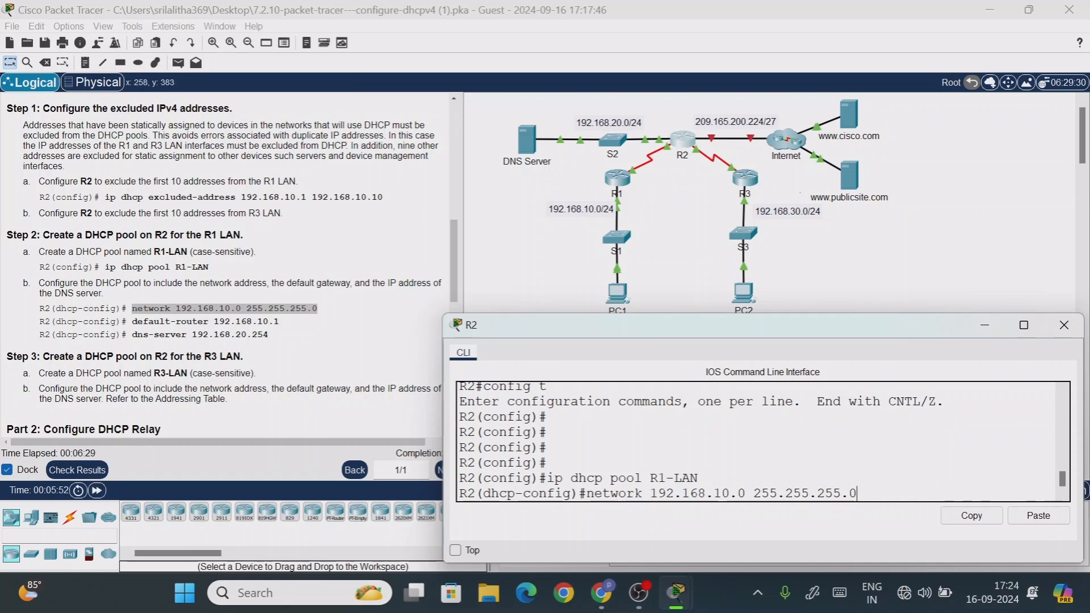
{"action": "key", "text": "Return"}
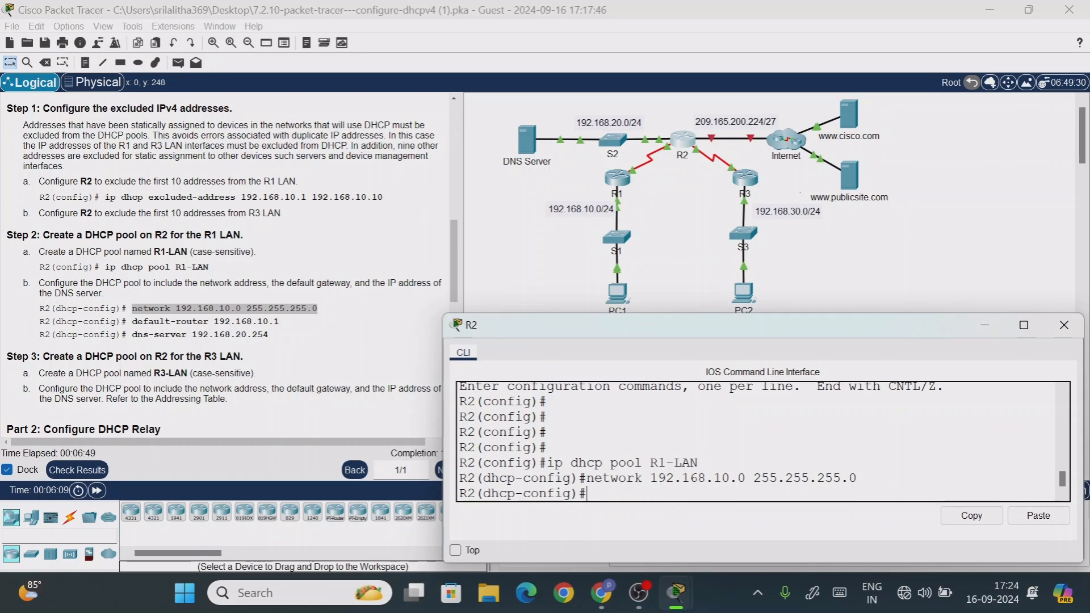
Step: Set the R1-LAN pool's default router to 192.168.10.1 and its DNS server to 192.168.20.254
{"action": "type", "text": "def"}
{"action": "key", "text": "Tab"}
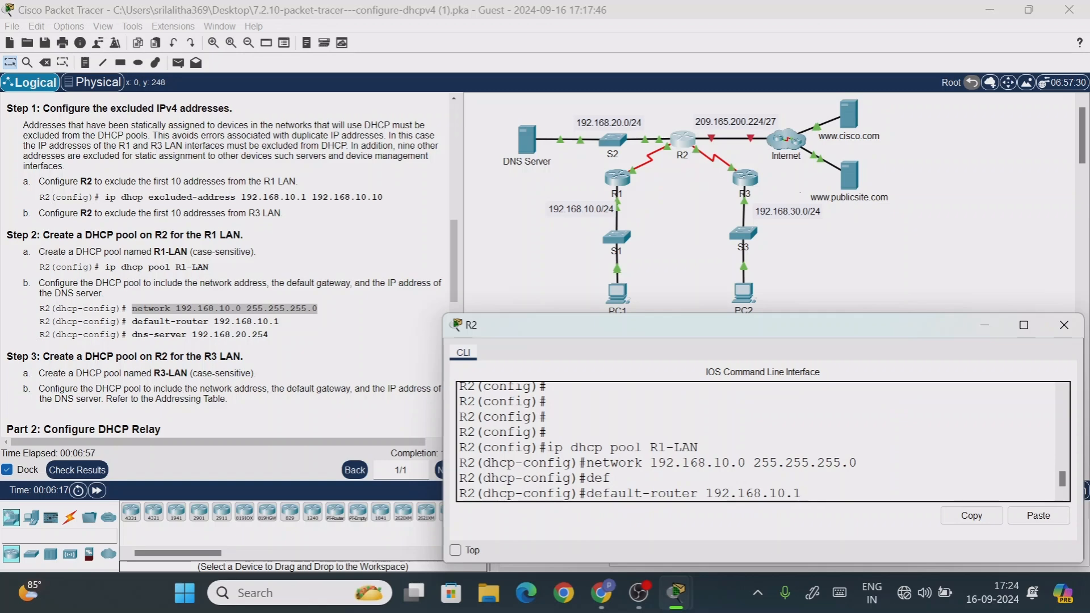
{"action": "key", "text": "Return"}
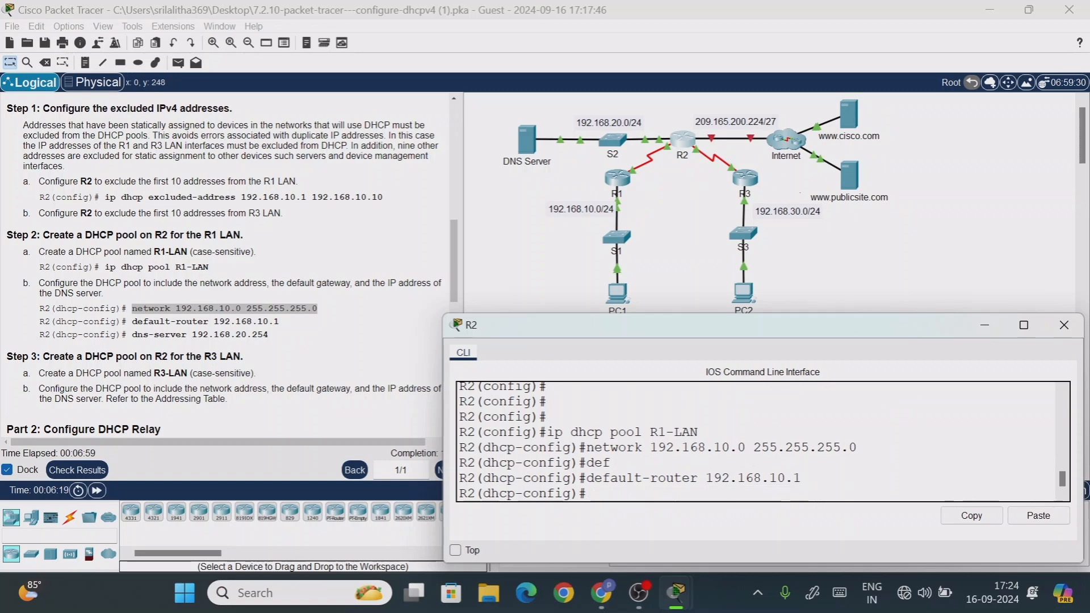
{"action": "type", "text": "dns"}
{"action": "key", "text": "Tab"}
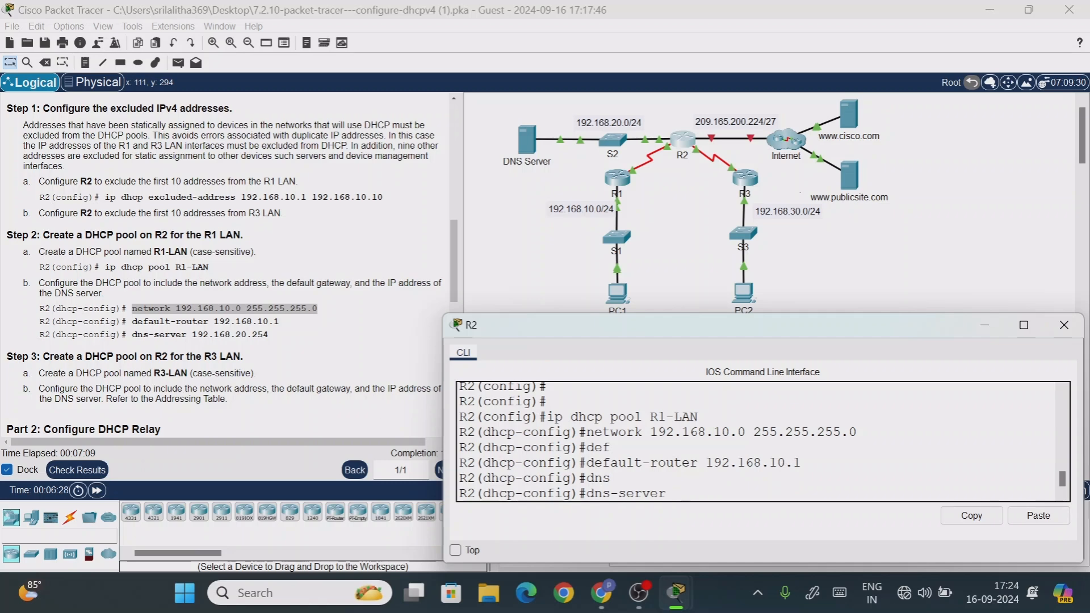
{"action": "type", "text": "92.168.20.254"}
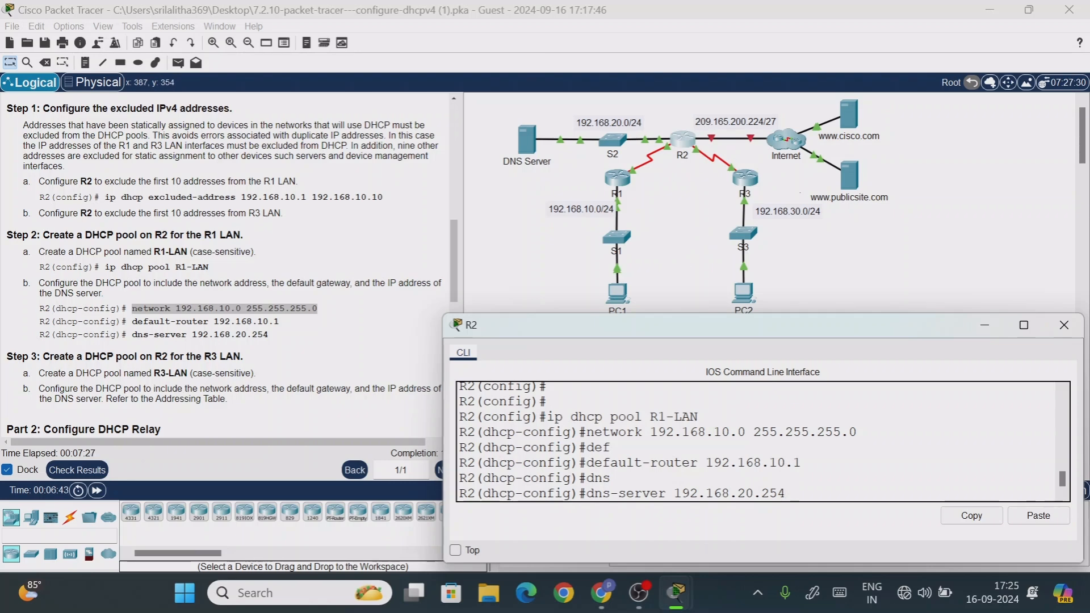
{"action": "key", "text": "Return"}
{"action": "key", "text": "Return"}
{"action": "key", "text": "Return"}
{"action": "key", "text": "Return"}
{"action": "key", "text": "Return"}
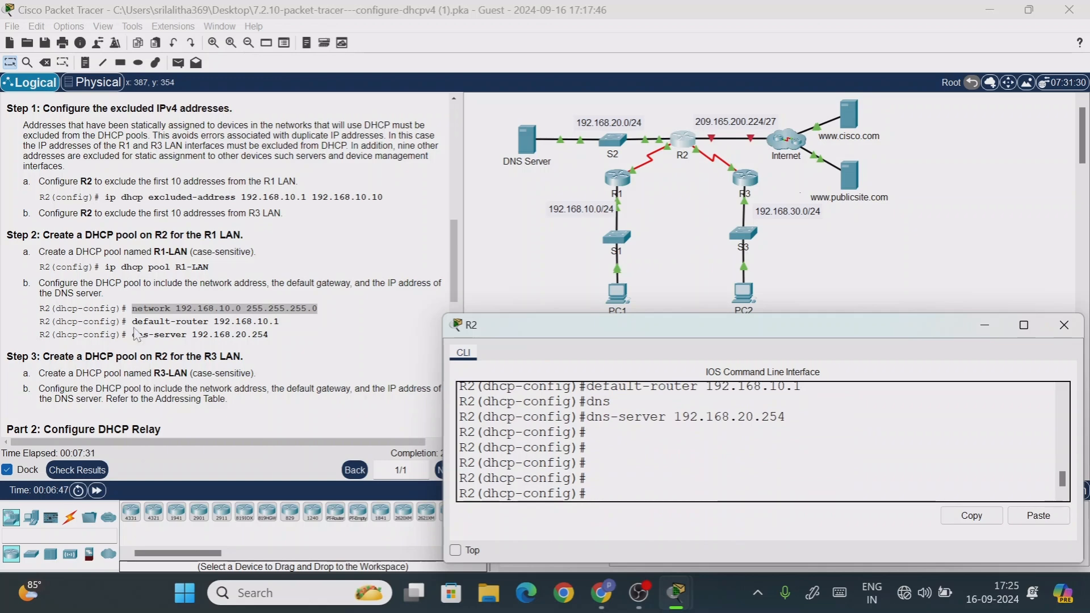
Step: Create a second DHCP pool on R2, using the pool name R3-LAN copied from the instructions
{"action": "left_click_drag", "start_coordinate": [82, 373], "coordinate": [198, 373]}
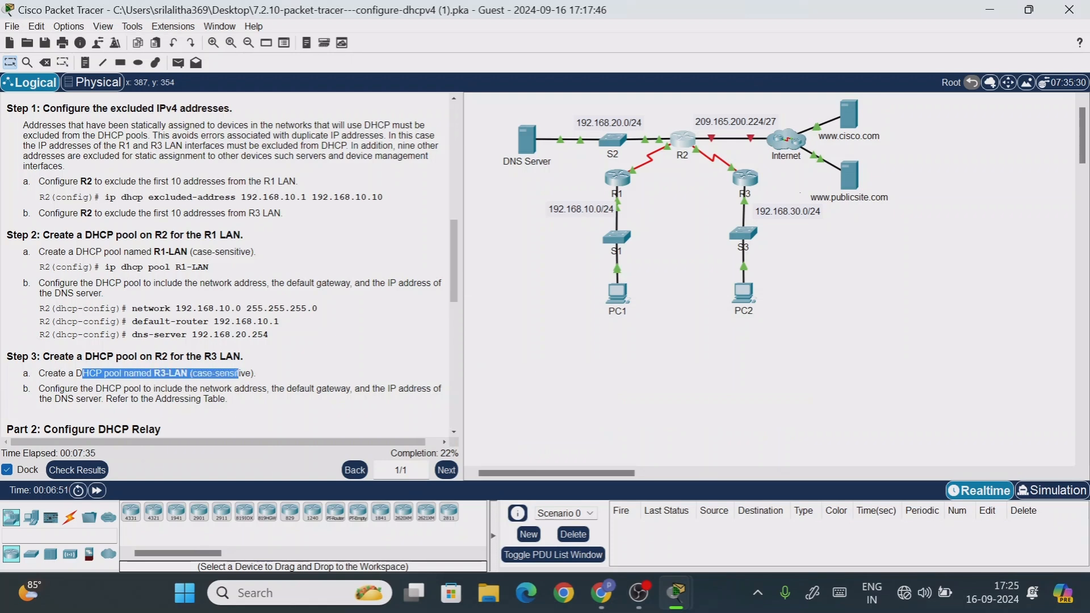
{"action": "left_click", "coordinate": [309, 381]}
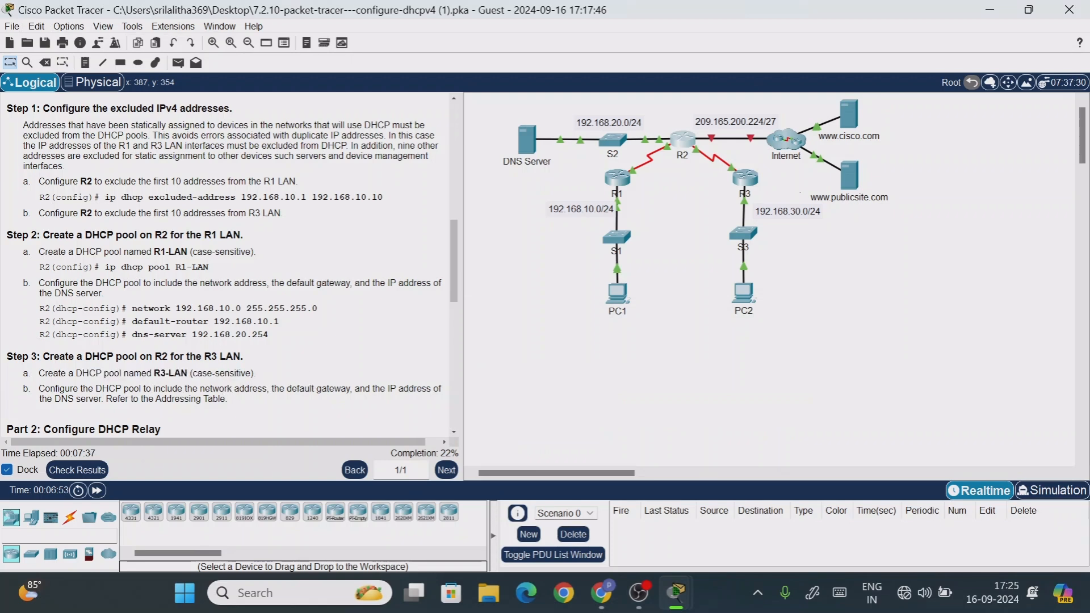
{"action": "left_click_drag", "start_coordinate": [152, 374], "coordinate": [181, 373]}
{"action": "right_click", "coordinate": [182, 373]}
{"action": "left_click", "coordinate": [220, 379]}
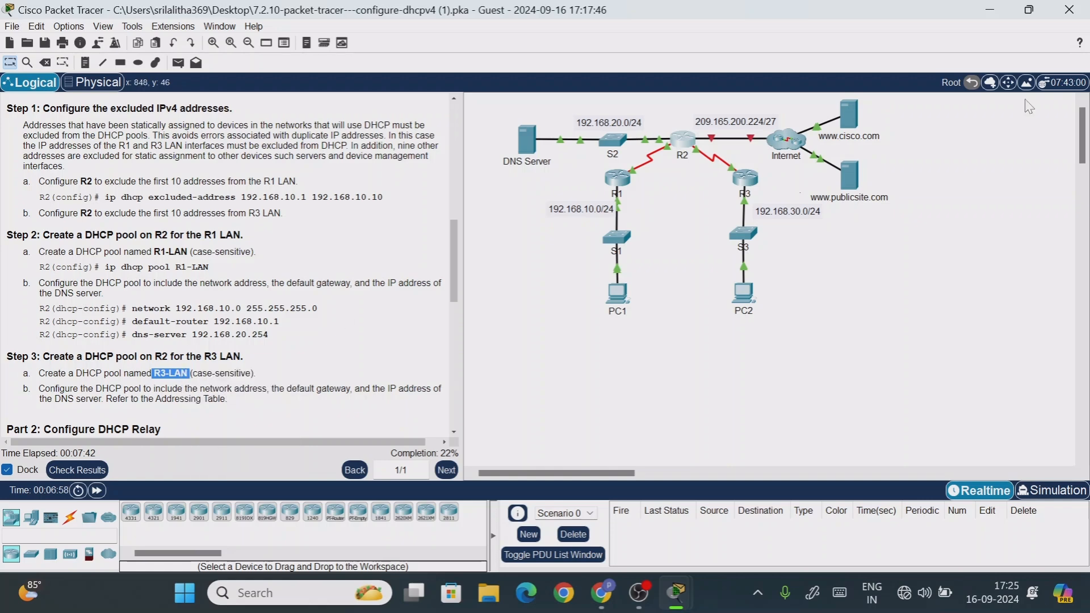
{"action": "left_click", "coordinate": [693, 145]}
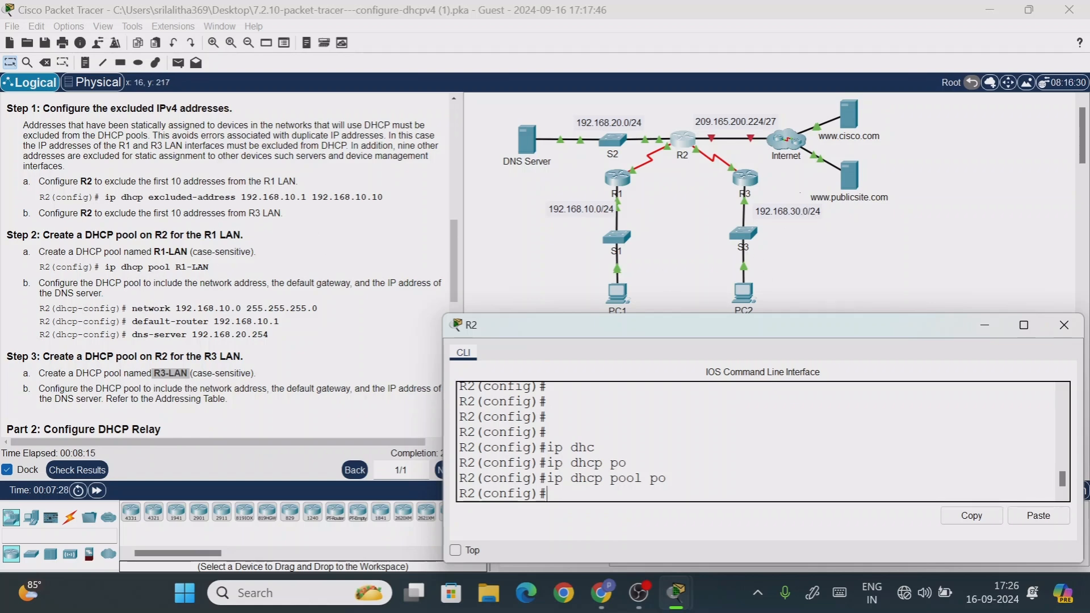
{"action": "type", "text": "ip dhcp poo"}
{"action": "key", "text": "Tab"}
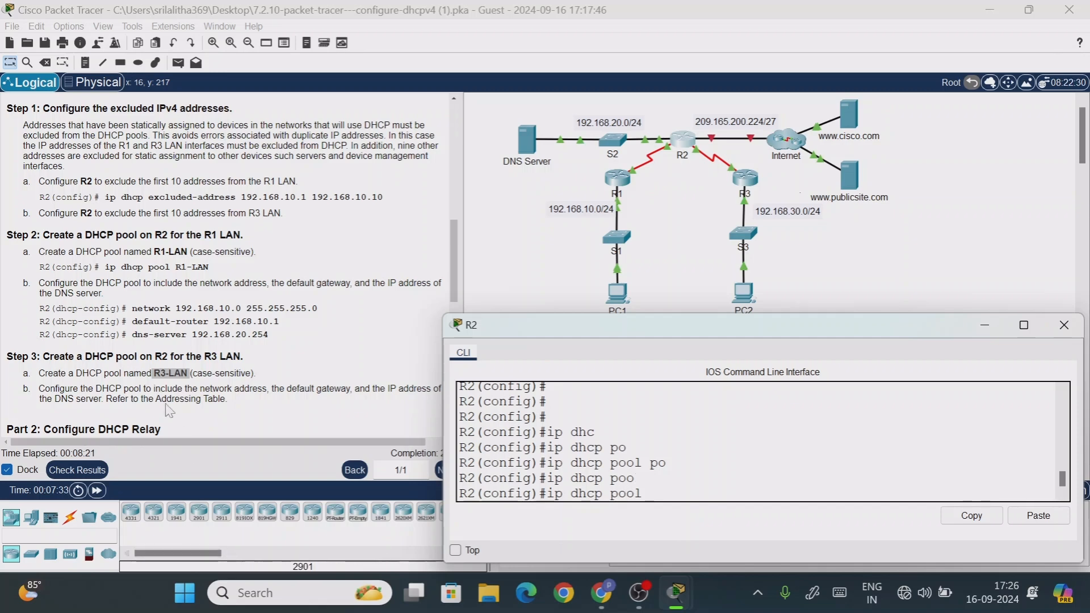
{"action": "right_click", "coordinate": [657, 499]}
{"action": "left_click", "coordinate": [688, 524]}
{"action": "key", "text": "Return"}
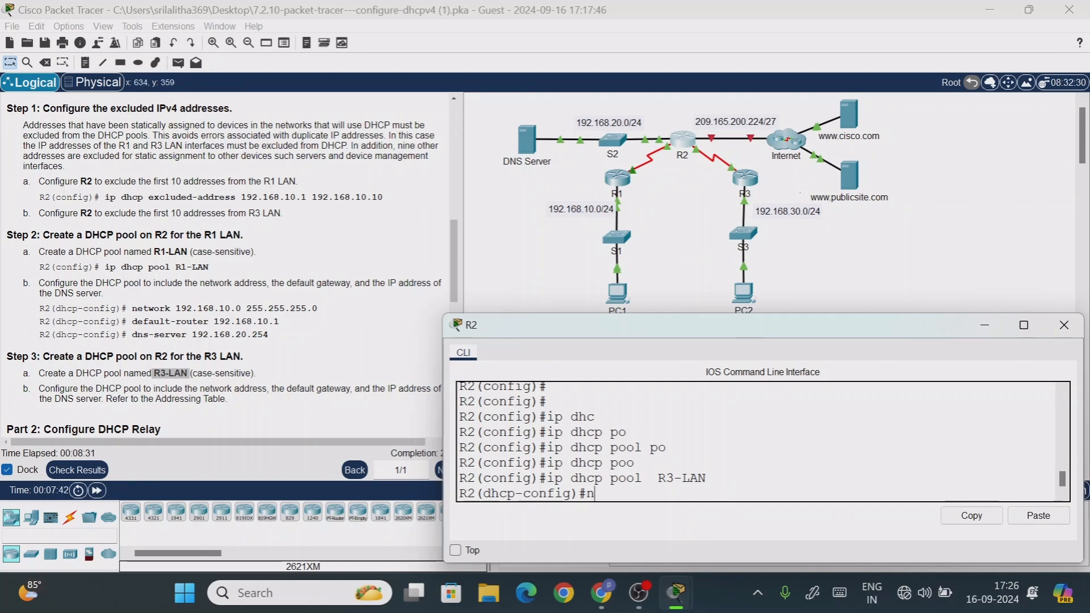
Step: Assign network 192.168.30.0 255.255.255.0 to the R3-LAN pool
{"action": "type", "text": "net"}
{"action": "key", "text": "Tab"}
{"action": "type", "text": "192.168.30.0 "}
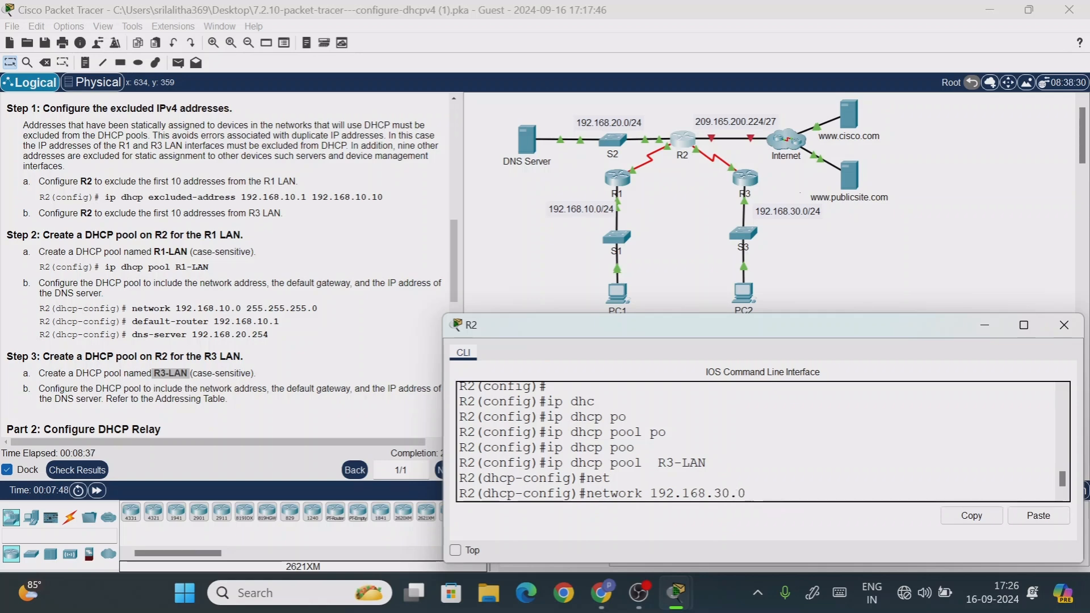
{"action": "type", "text": "255.255.255"}
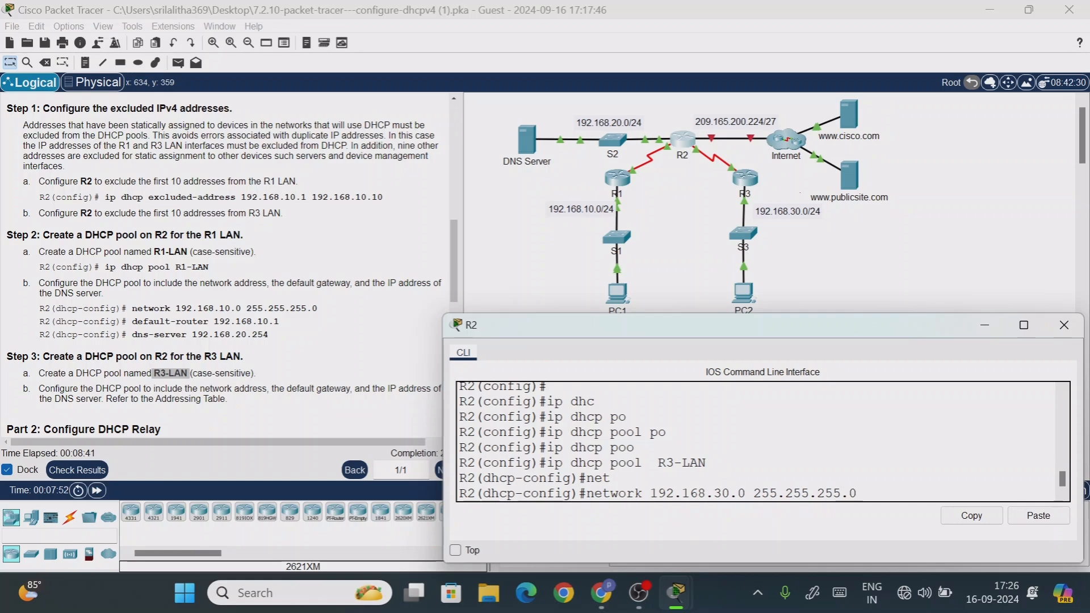
{"action": "type", "text": ".0"}
{"action": "key", "text": "Return"}
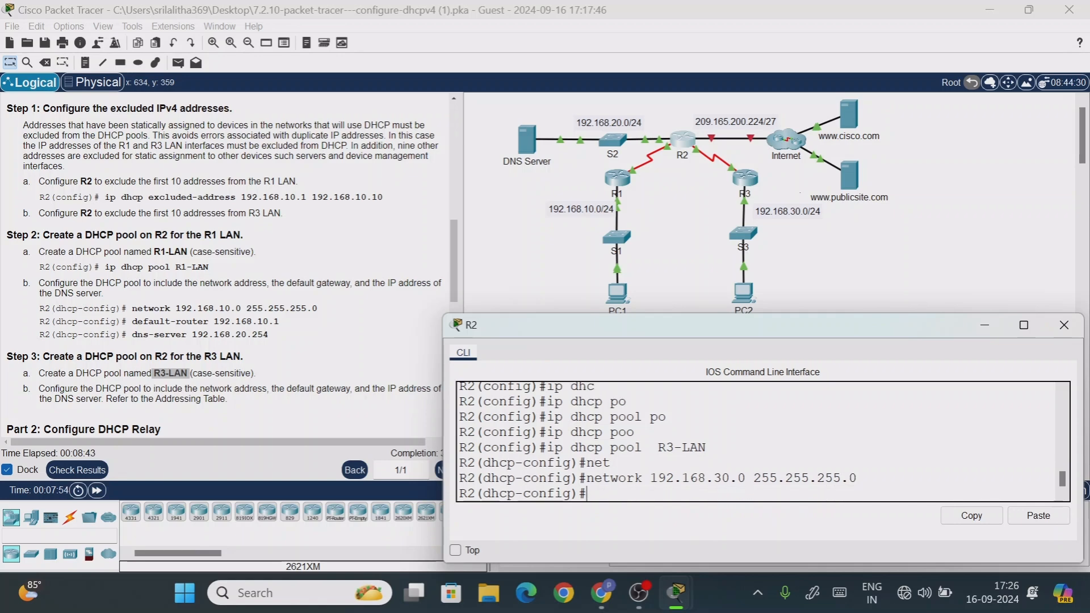
Step: Set the R3-LAN pool's default router to 192.168.30.1, using R3's G0/0 address from the Addressing Table
{"action": "type", "text": "def"}
{"action": "key", "text": "Tab"}
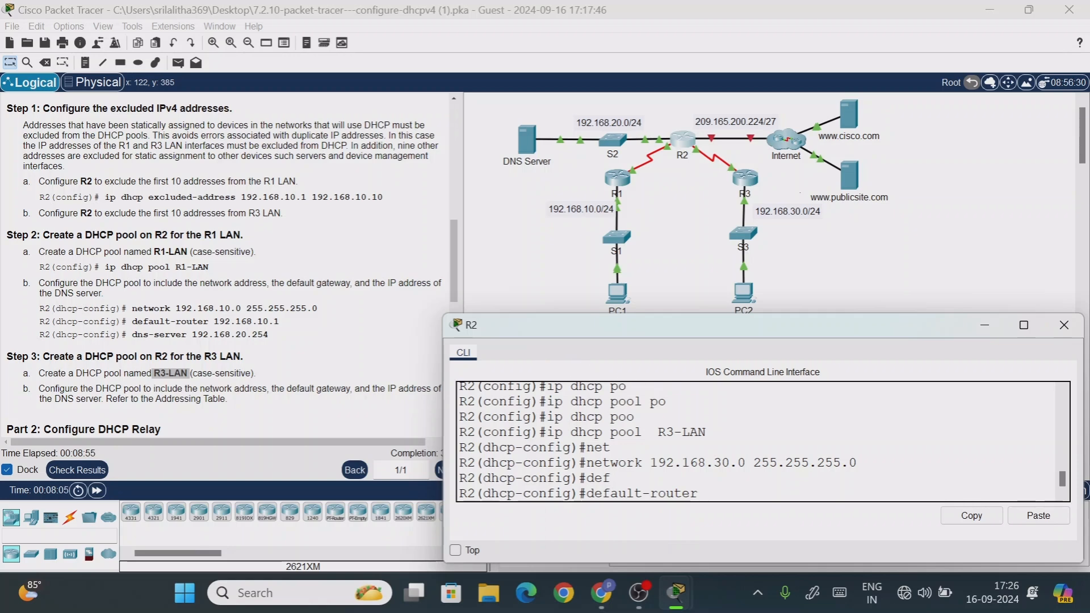
{"action": "left_click", "coordinate": [987, 327]}
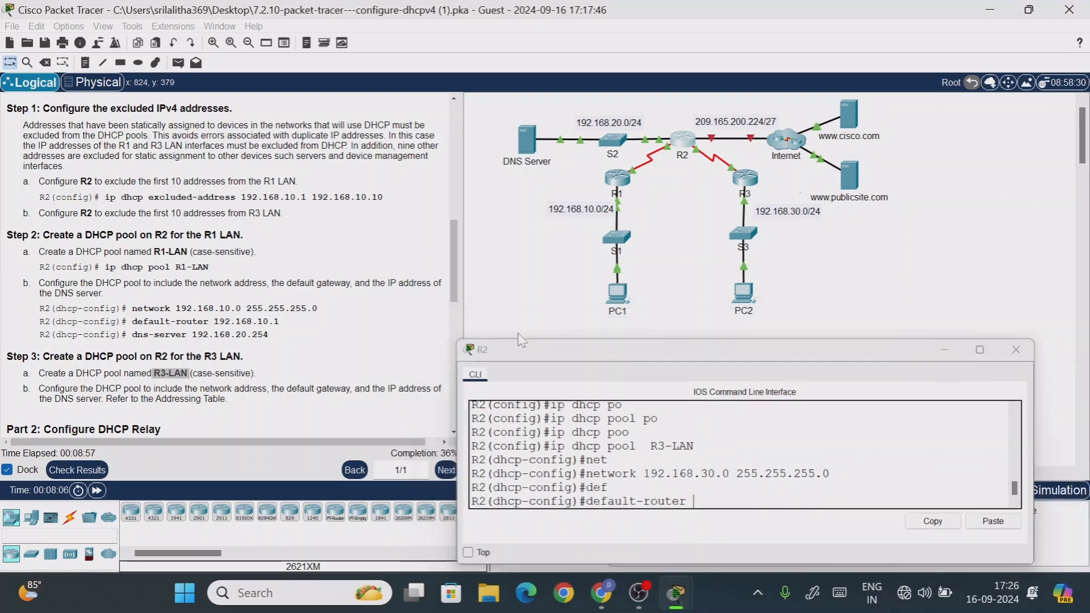
{"action": "left_click_drag", "start_coordinate": [458, 267], "coordinate": [466, 186]}
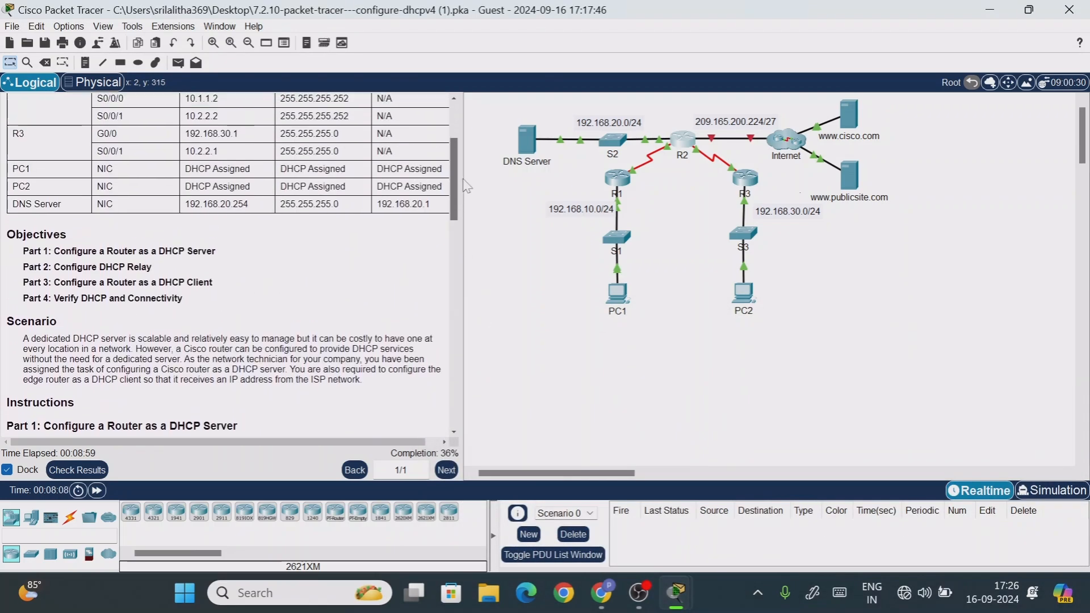
{"action": "scroll", "coordinate": [152, 278], "scroll_direction": "up", "scroll_amount": 3}
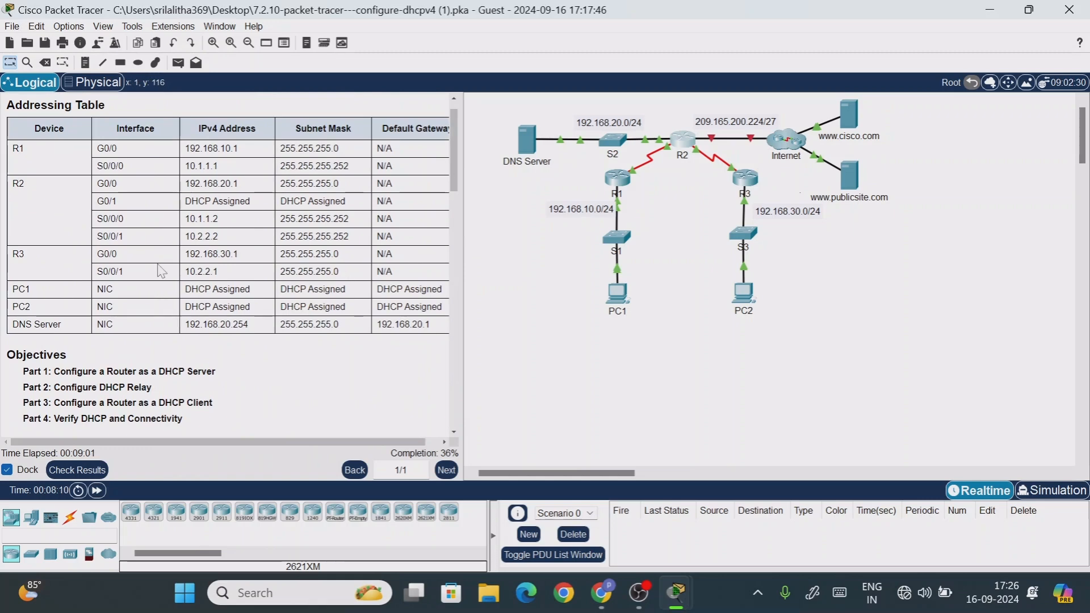
{"action": "left_click_drag", "start_coordinate": [194, 253], "coordinate": [239, 254]}
{"action": "left_click_drag", "start_coordinate": [142, 254], "coordinate": [110, 248]}
{"action": "left_click", "coordinate": [688, 141]}
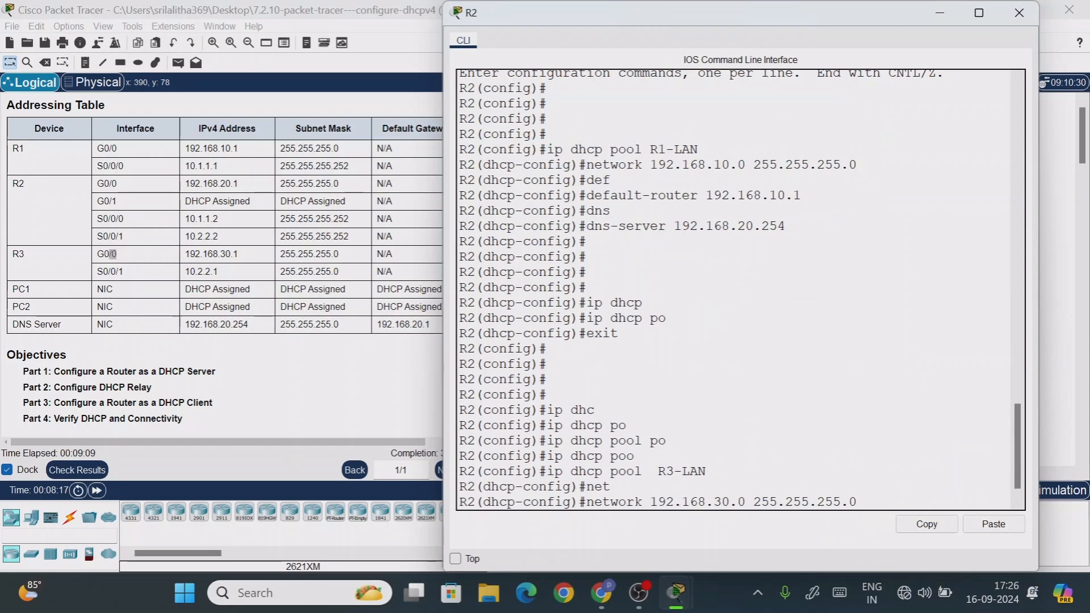
{"action": "key", "text": "Return"}
{"action": "type", "text": "def"}
{"action": "key", "text": "Tab"}
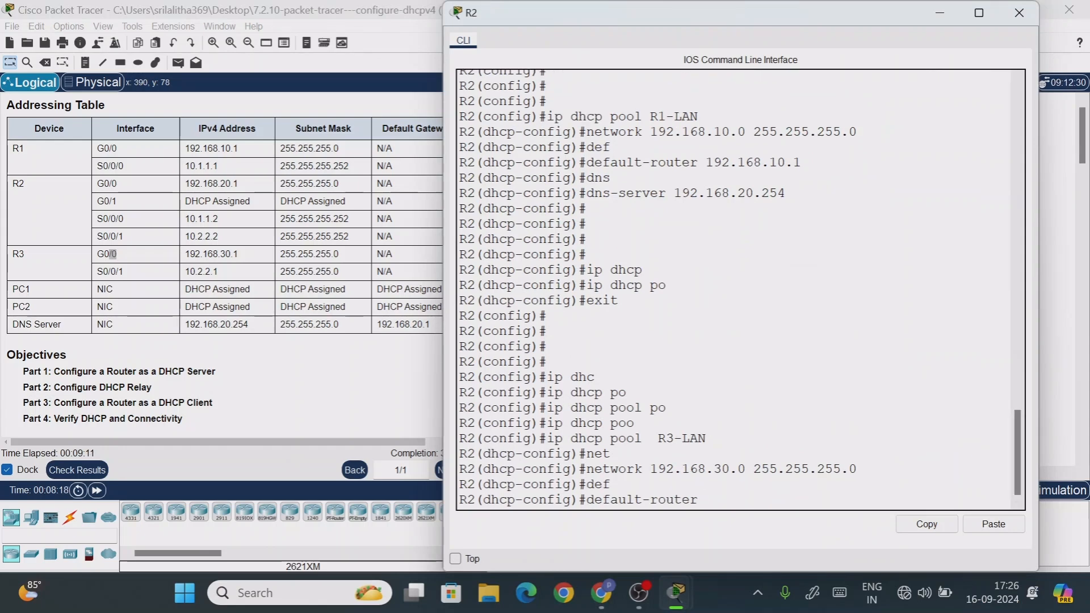
{"action": "type", "text": "192.168.30.1"}
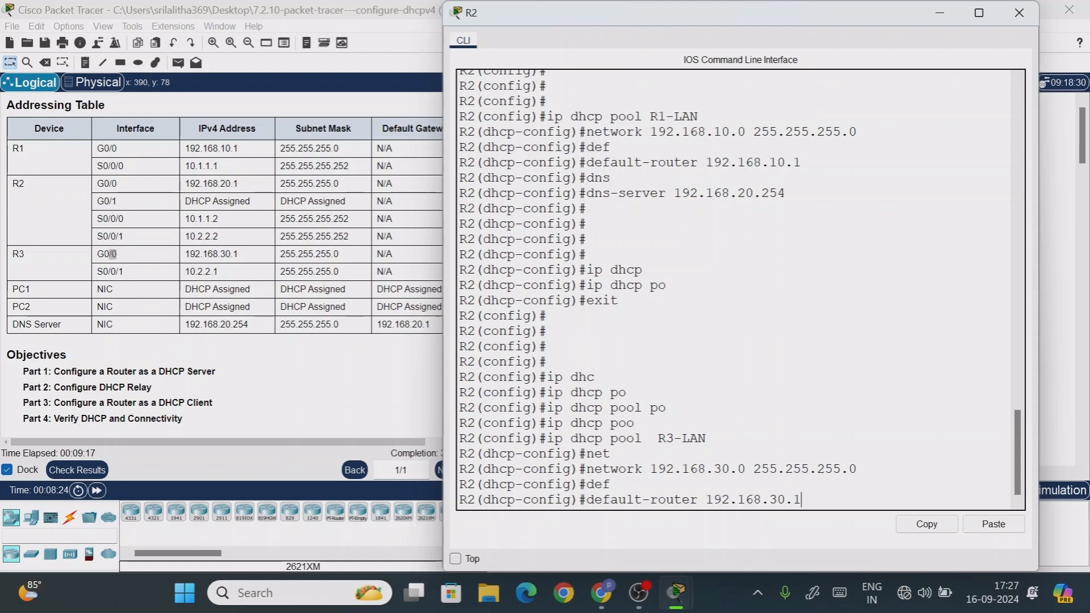
{"action": "key", "text": "Return"}
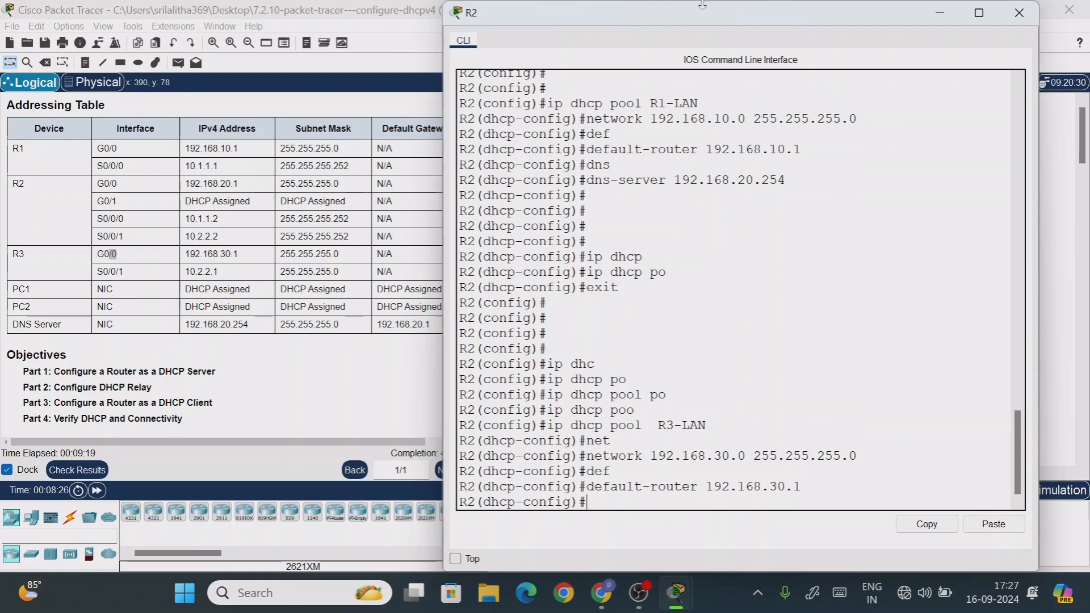
Step: Set the R3-LAN pool's DNS server to 192.168.20.254 using the dns-server command copied from Step 2 of the instructions
{"action": "left_click_drag", "start_coordinate": [715, 41], "coordinate": [730, 281]}
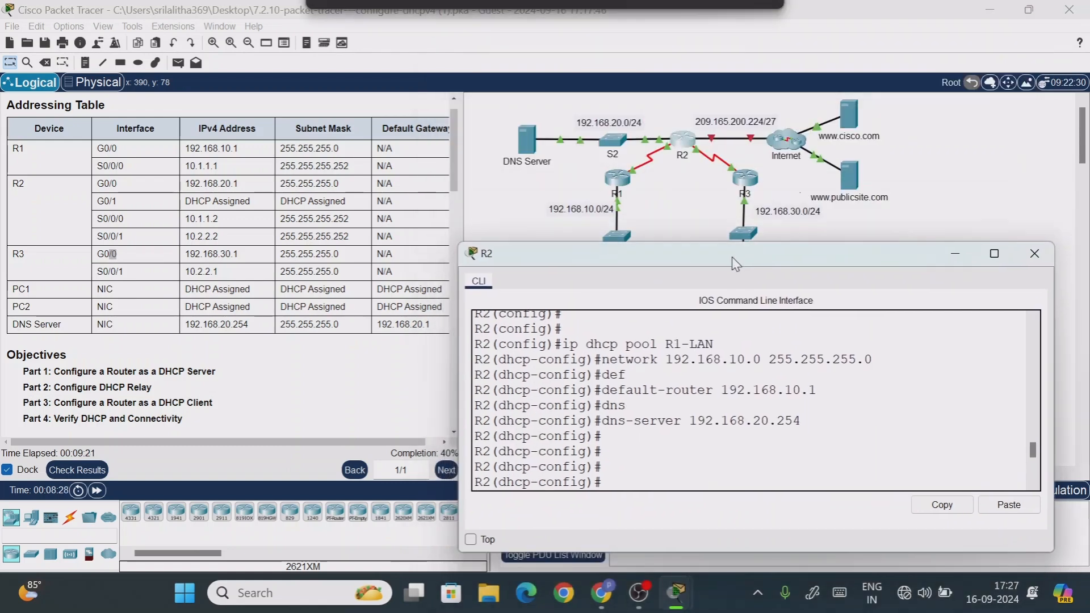
{"action": "scroll", "coordinate": [1033, 454], "scroll_direction": "down", "scroll_amount": 5}
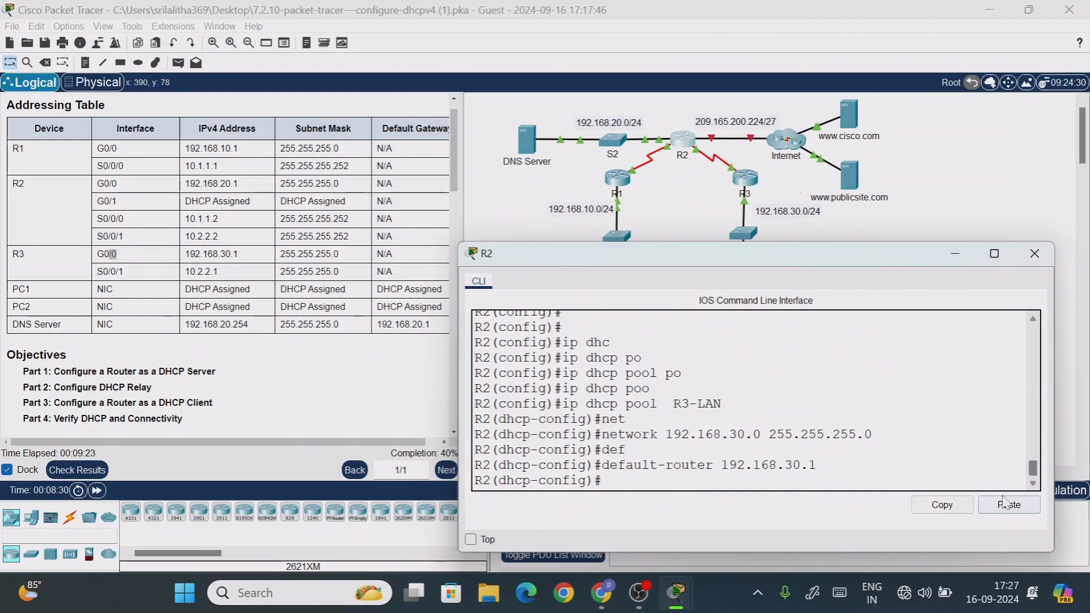
{"action": "left_click_drag", "start_coordinate": [450, 171], "coordinate": [454, 290]}
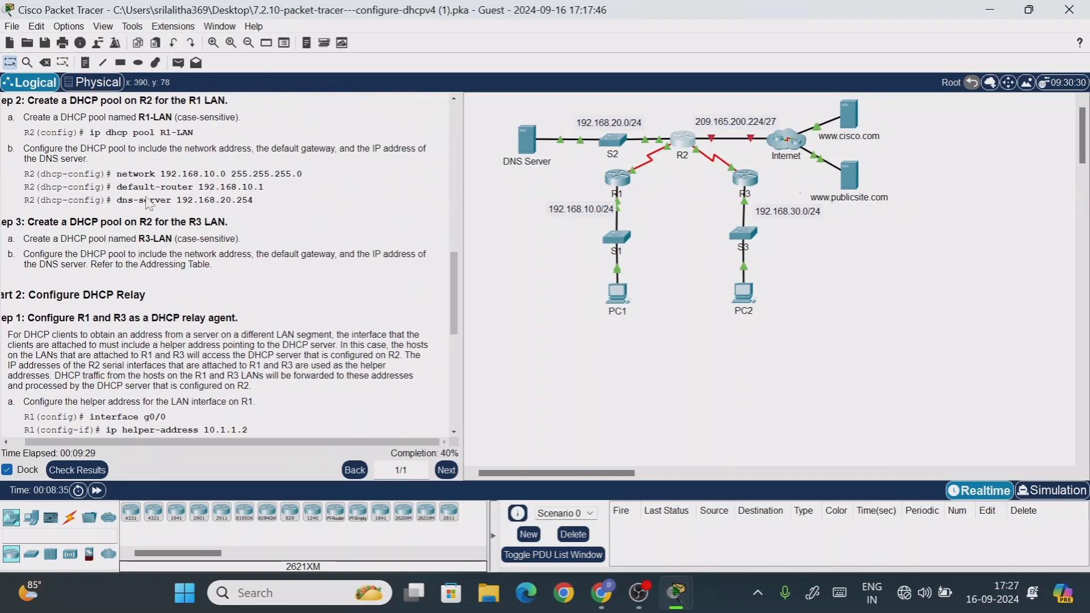
{"action": "left_click_drag", "start_coordinate": [117, 200], "coordinate": [258, 208]}
{"action": "right_click", "coordinate": [258, 208]}
{"action": "left_click", "coordinate": [267, 214]}
{"action": "left_click", "coordinate": [673, 142]}
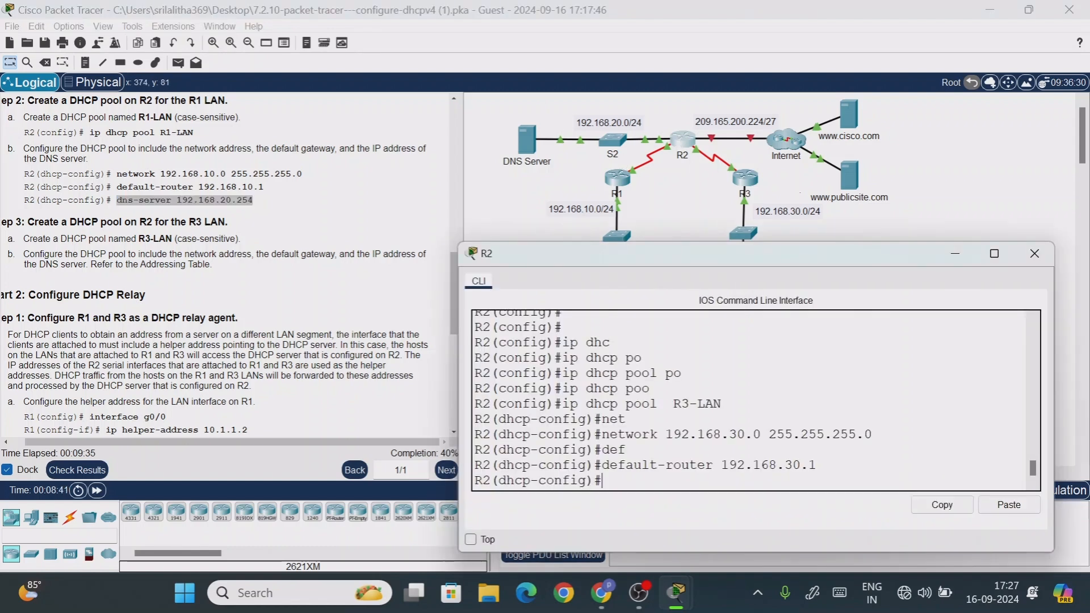
{"action": "right_click", "coordinate": [607, 480]}
{"action": "left_click", "coordinate": [636, 509]}
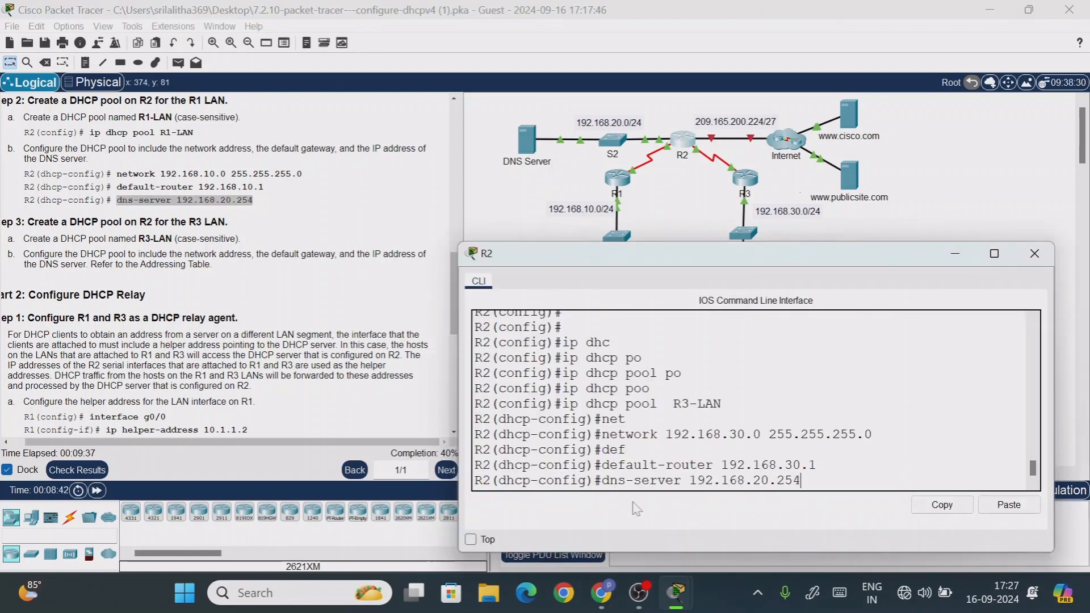
{"action": "key", "text": "Return"}
{"action": "key", "text": "Return"}
{"action": "key", "text": "Return"}
{"action": "key", "text": "Return"}
{"action": "key", "text": "Return"}
Step: Leave configuration mode on R2 and display the dhcp section of the running configuration to review both pools
{"action": "type", "text": "end"}
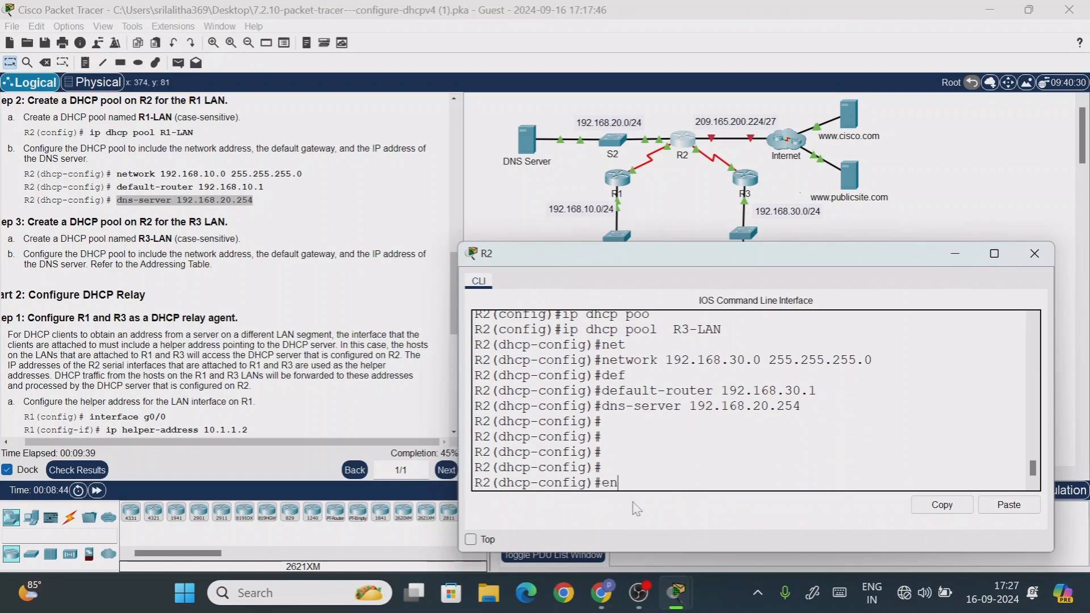
{"action": "key", "text": "Return"}
{"action": "key", "text": "Return"}
{"action": "key", "text": "Return"}
{"action": "key", "text": "Return"}
{"action": "type", "text": "sh run"}
{"action": "key", "text": "Tab"}
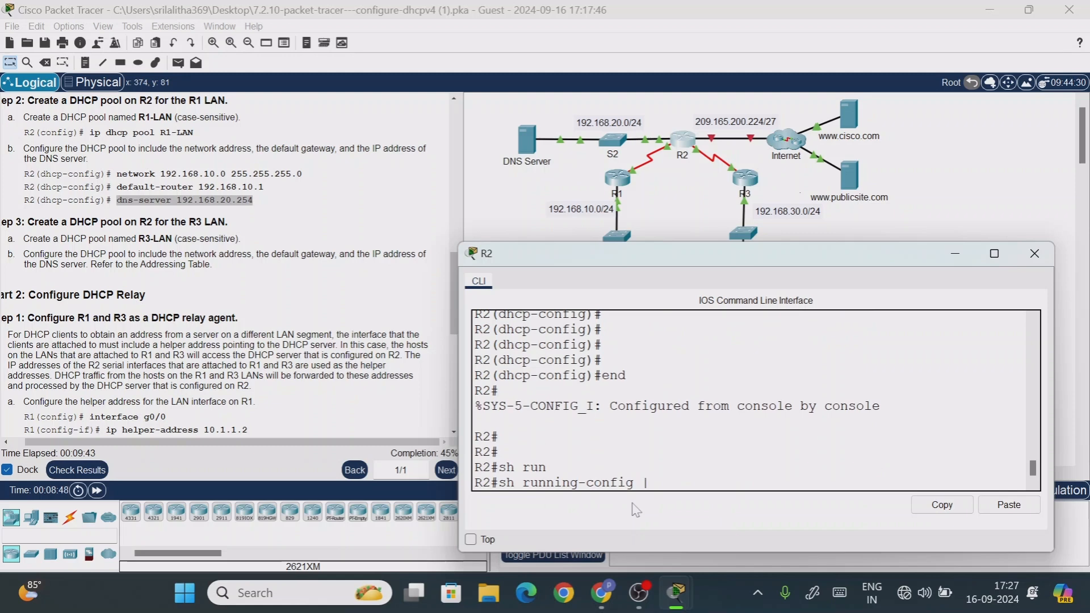
{"action": "type", "text": "| se"}
{"action": "key", "text": "Tab"}
{"action": "type", "text": "dhcp"}
{"action": "key", "text": "Return"}
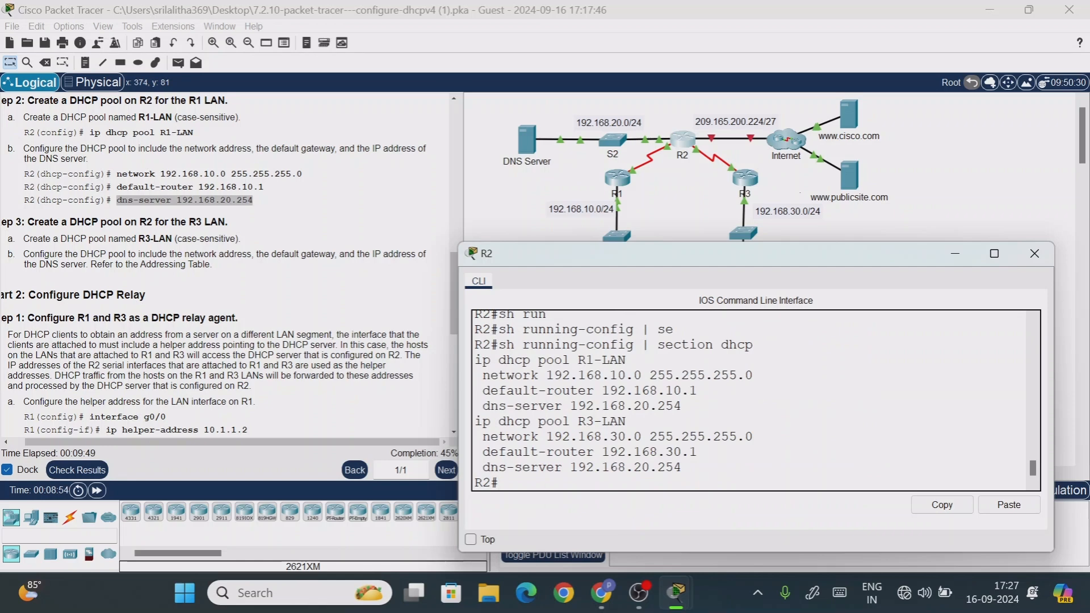
{"action": "left_click_drag", "start_coordinate": [602, 375], "coordinate": [688, 452]}
{"action": "left_click_drag", "start_coordinate": [602, 468], "coordinate": [657, 467]}
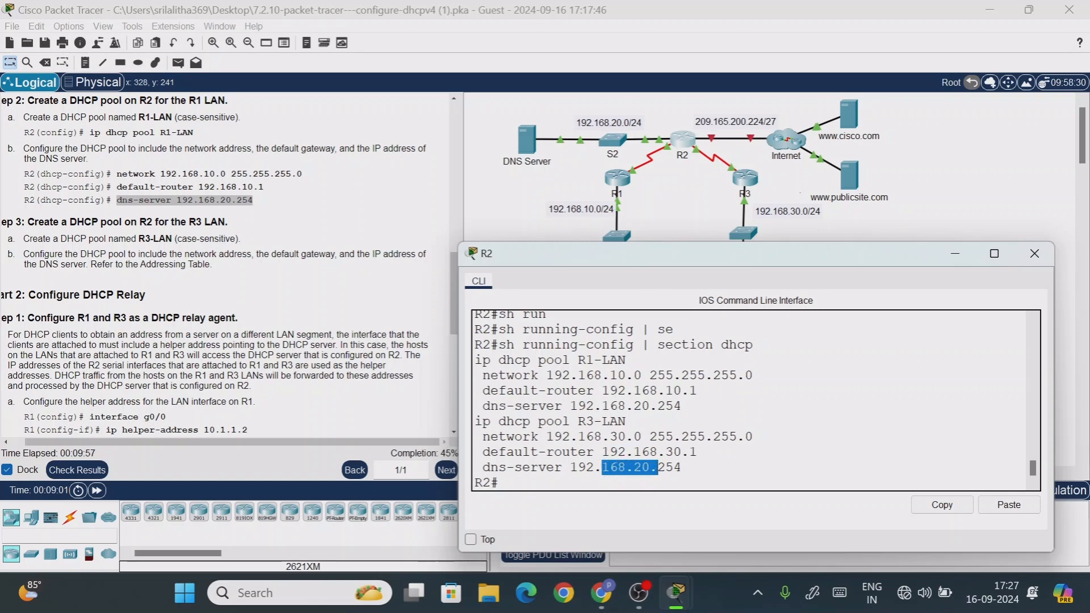
{"action": "scroll", "coordinate": [1030, 466], "scroll_direction": "down", "scroll_amount": 1}
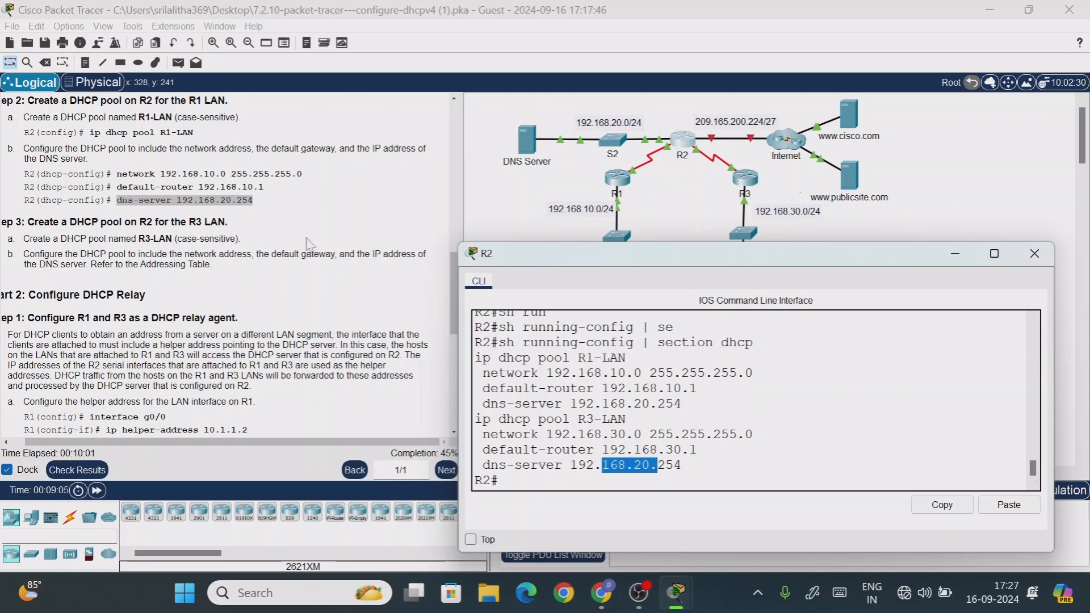
Step: Copy the ip dhcp excluded-address command for the R1 LAN from Step 1 of the instructions
{"action": "left_click", "coordinate": [318, 284]}
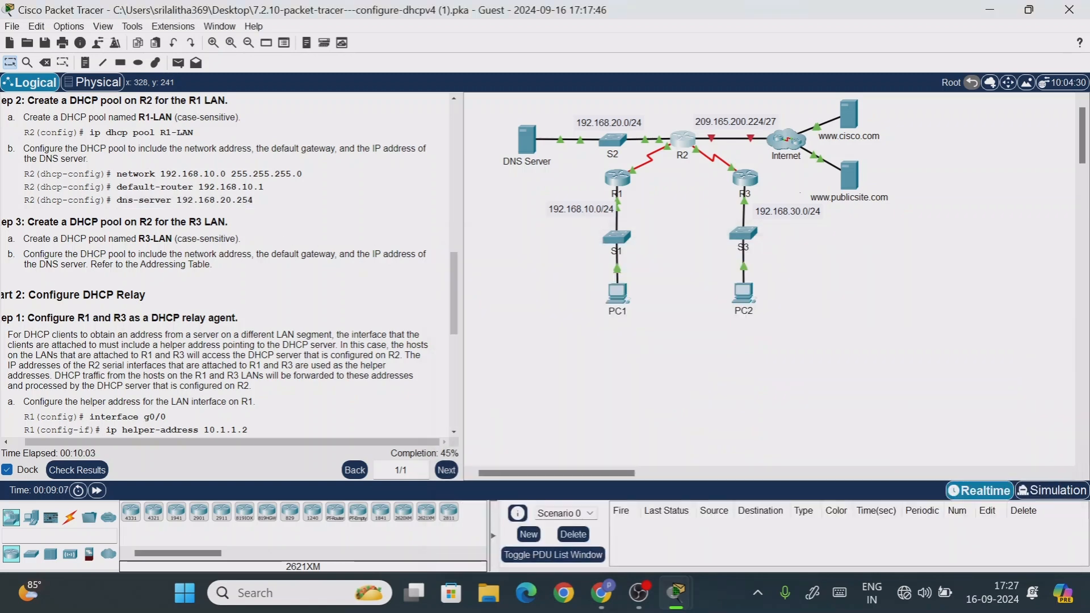
{"action": "scroll", "coordinate": [153, 184], "scroll_direction": "up", "scroll_amount": 3}
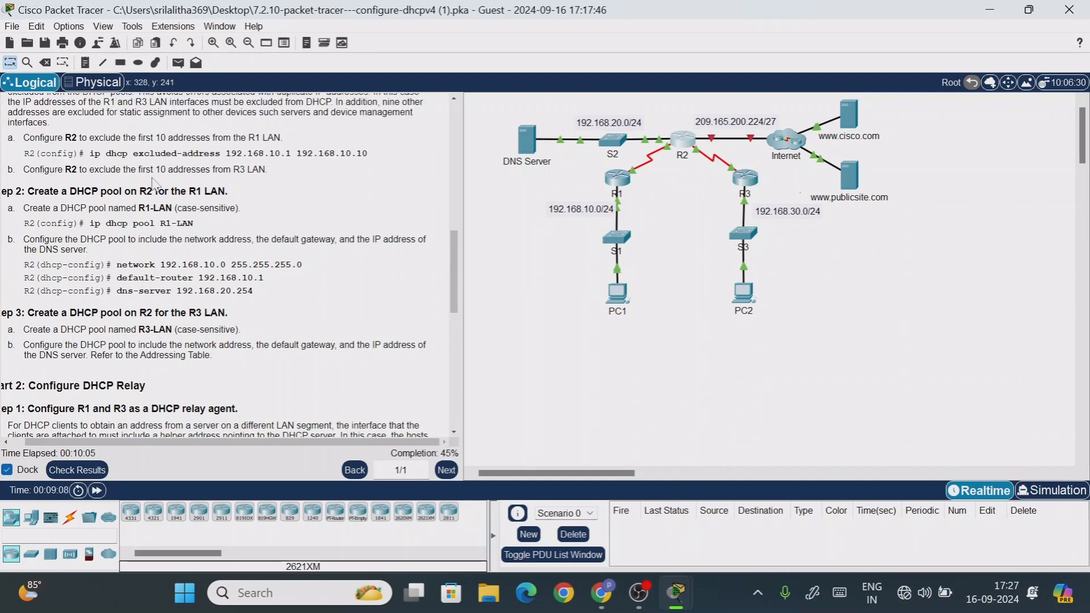
{"action": "scroll", "coordinate": [153, 185], "scroll_direction": "up", "scroll_amount": 2}
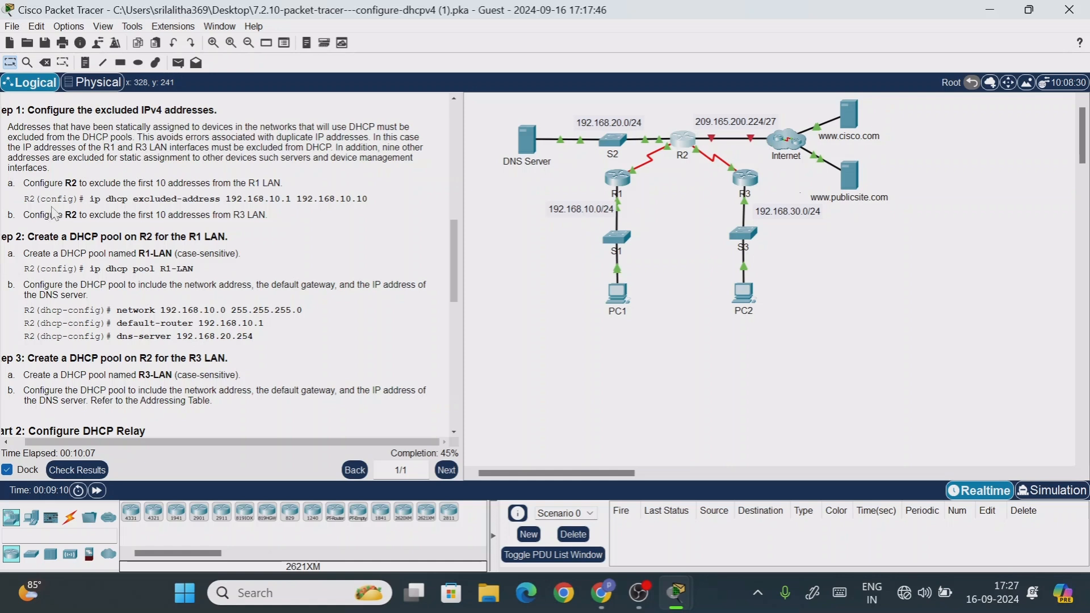
{"action": "left_click_drag", "start_coordinate": [90, 198], "coordinate": [379, 207]}
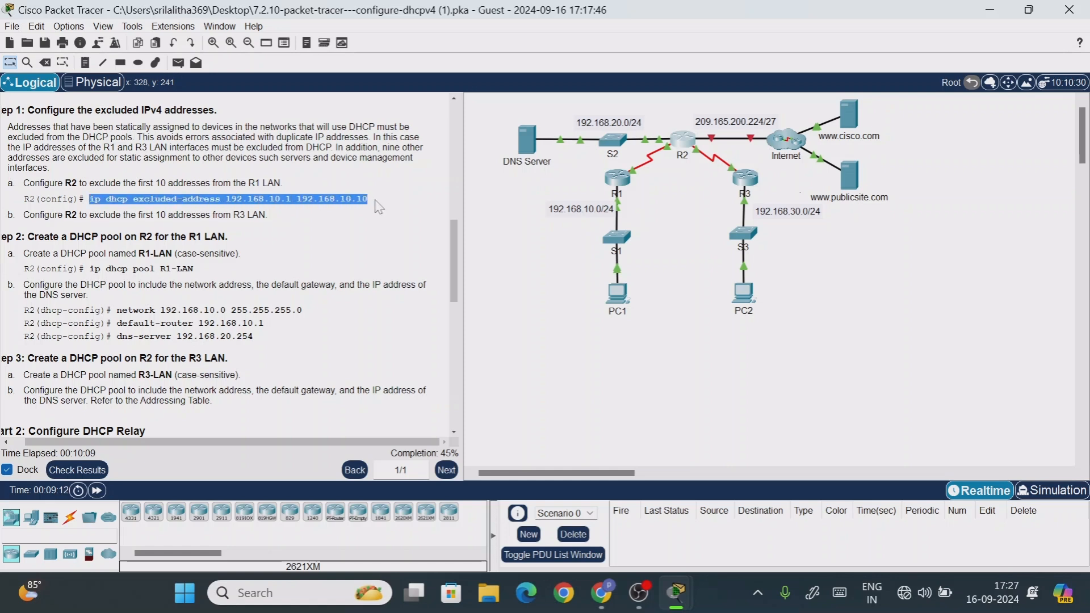
{"action": "right_click", "coordinate": [362, 202]}
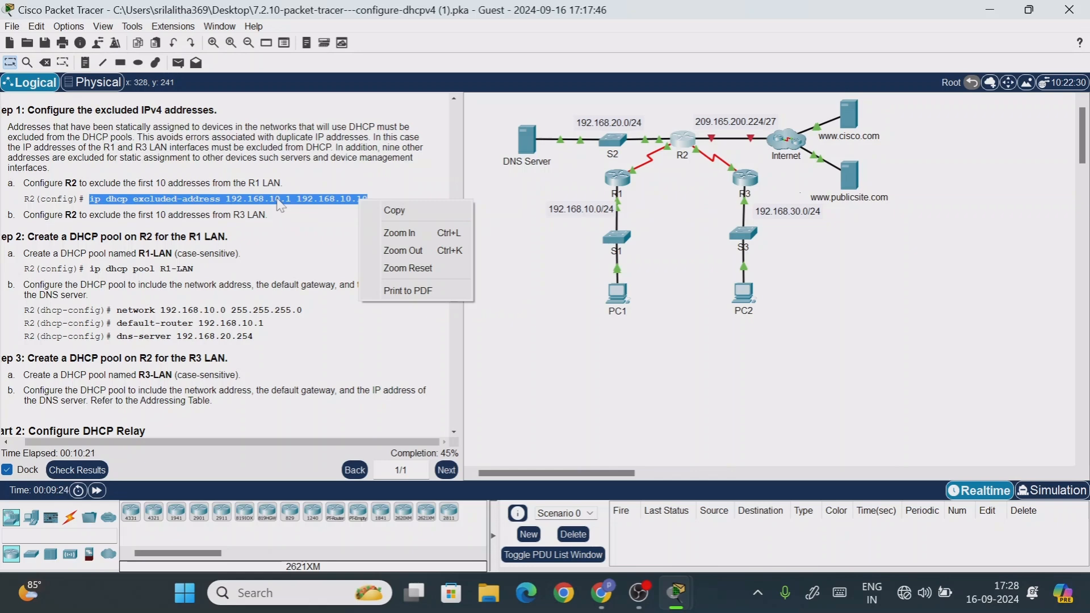
{"action": "left_click", "coordinate": [373, 211]}
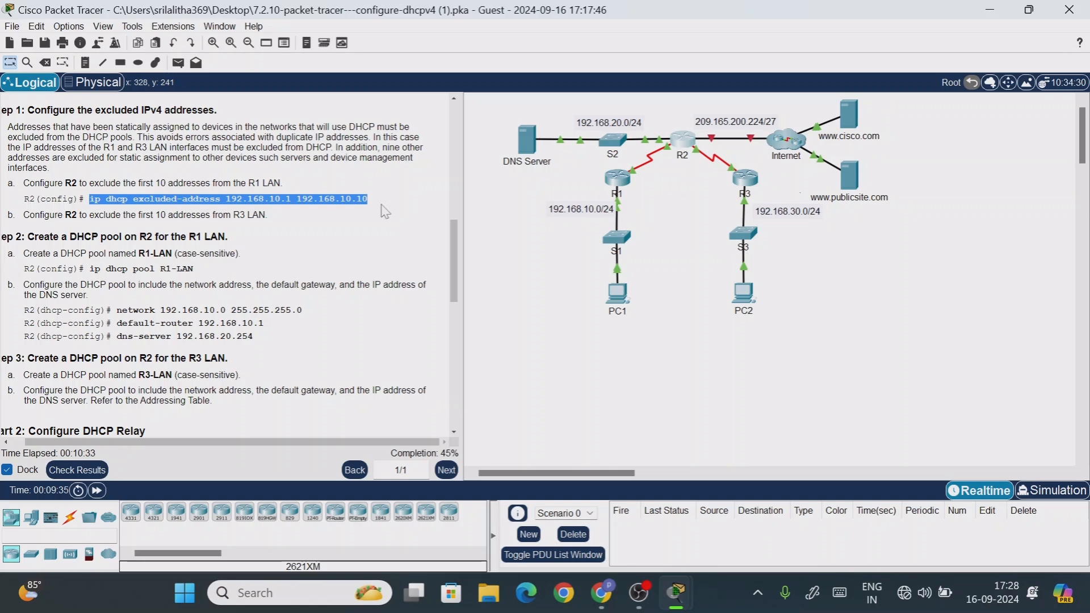
Step: Exclude addresses 192.168.10.1 to 192.168.10.10 from DHCP in R2's global configuration using the copied command
{"action": "left_click", "coordinate": [685, 140]}
{"action": "left_click", "coordinate": [658, 466]}
{"action": "type", "text": "config t"}
{"action": "key", "text": "Return"}
{"action": "key", "text": "Return"}
{"action": "key", "text": "Return"}
{"action": "right_click", "coordinate": [562, 479]}
{"action": "left_click", "coordinate": [592, 517]}
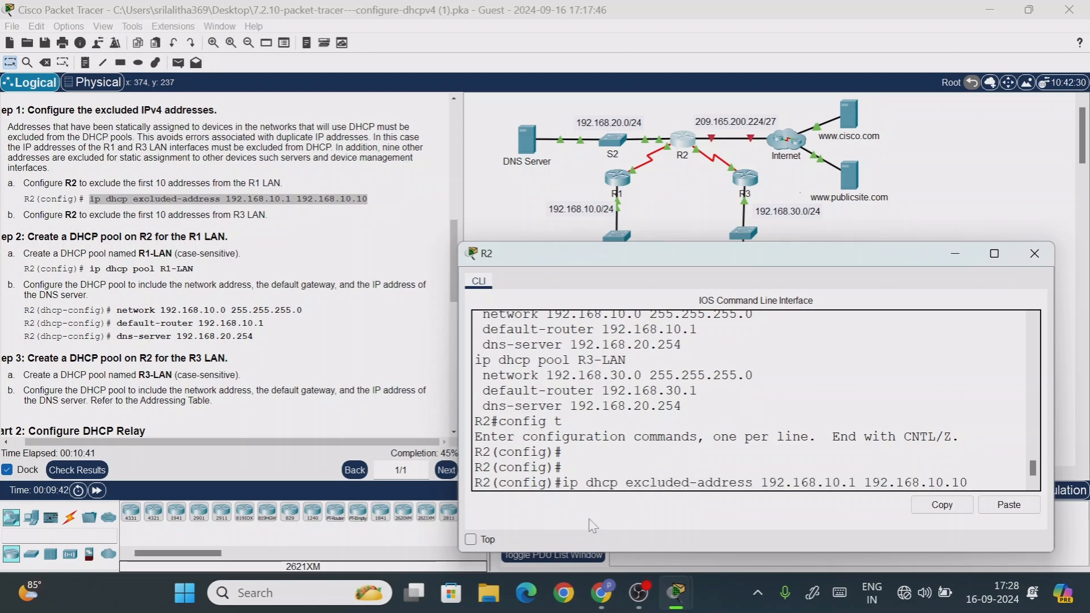
{"action": "left_click_drag", "start_coordinate": [579, 483], "coordinate": [753, 483]}
{"action": "left_click", "coordinate": [755, 483]}
{"action": "left_click_drag", "start_coordinate": [610, 256], "coordinate": [616, 339]}
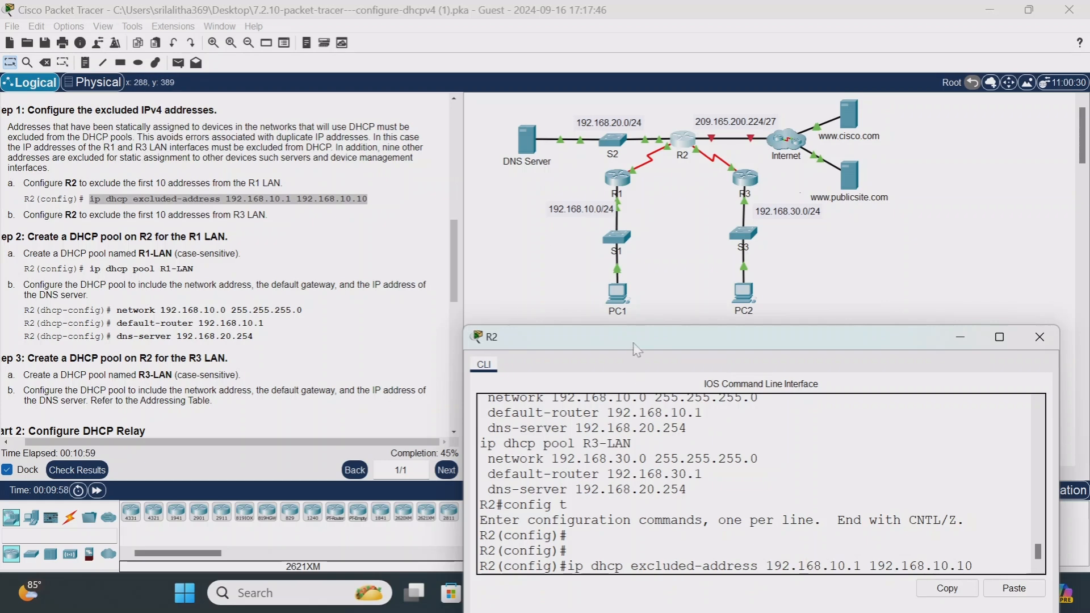
{"action": "left_click_drag", "start_coordinate": [634, 347], "coordinate": [614, 315]}
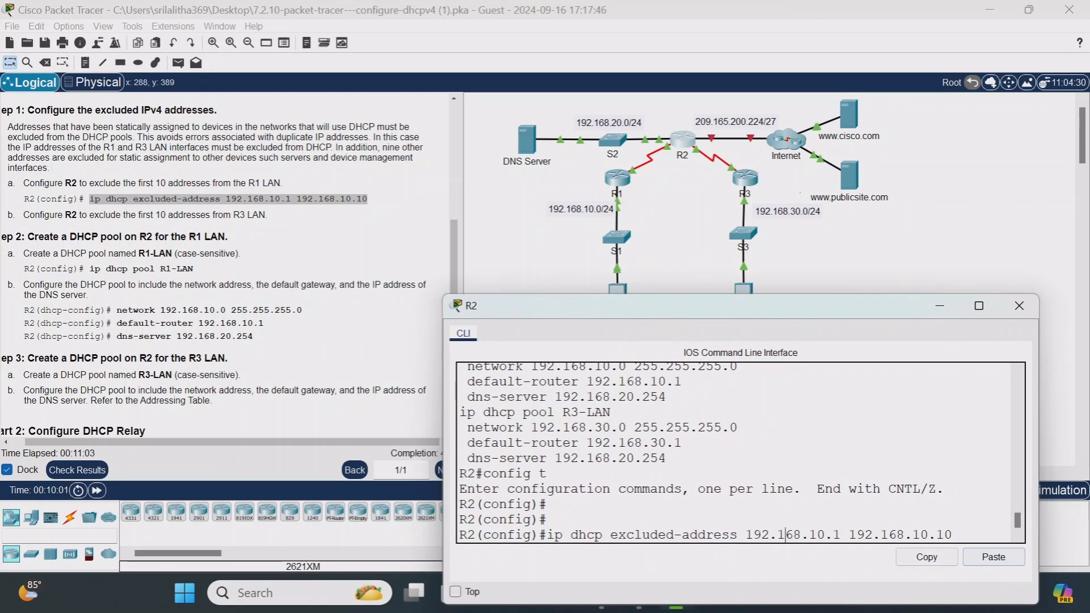
{"action": "left_click", "coordinate": [958, 536]}
{"action": "key", "text": "Return"}
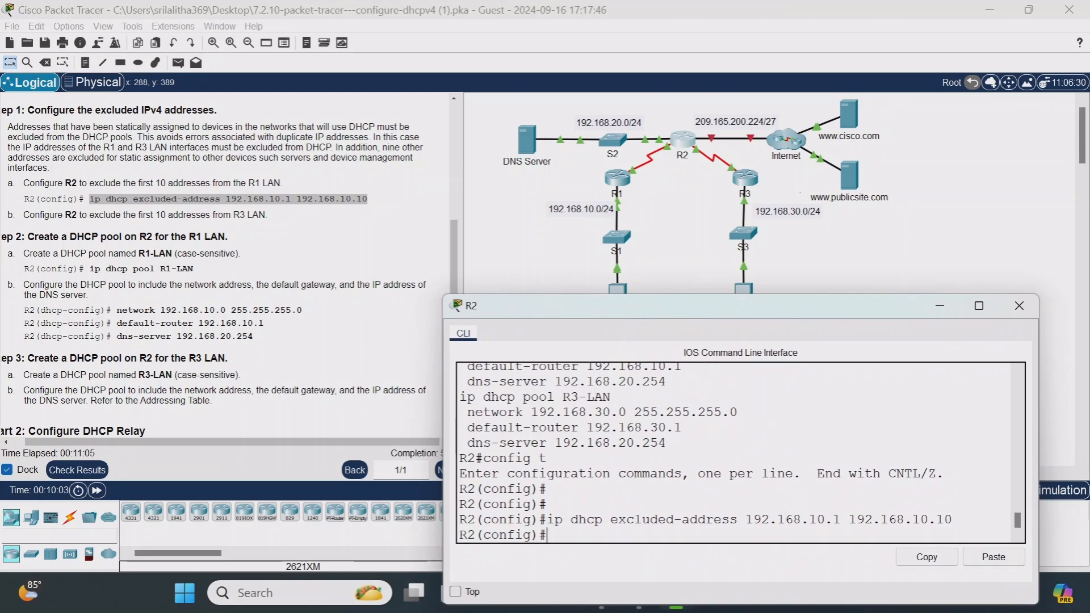
Step: Exclude addresses 192.168.30.1 to 192.168.30.10 on R2 by reusing the previous excluded-address command with the R3 LAN's network
{"action": "left_click_drag", "start_coordinate": [487, 312], "coordinate": [532, 312]}
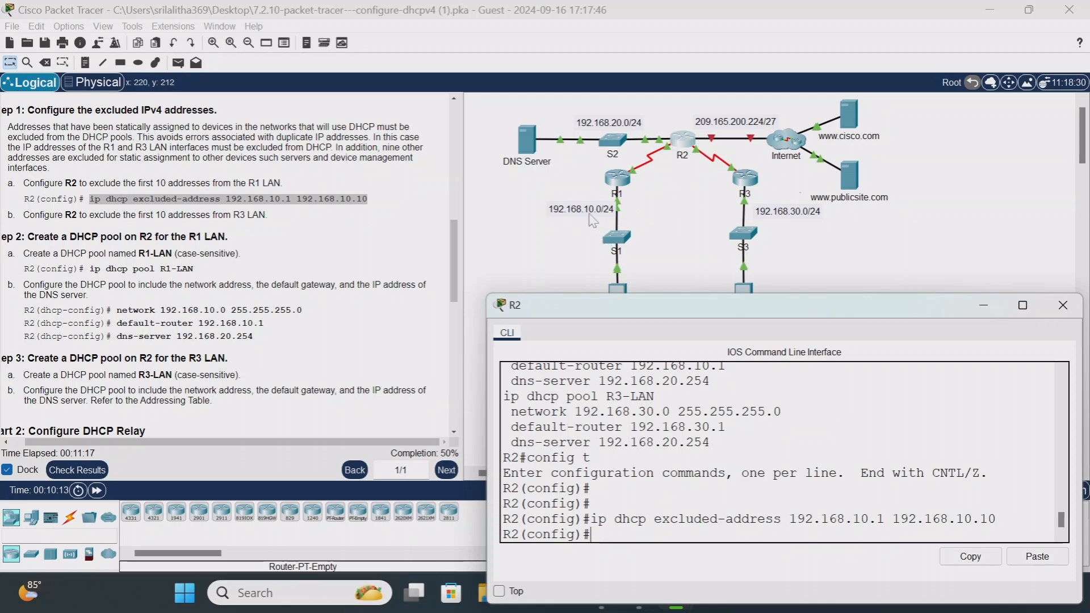
{"action": "left_click_drag", "start_coordinate": [733, 302], "coordinate": [636, 268]}
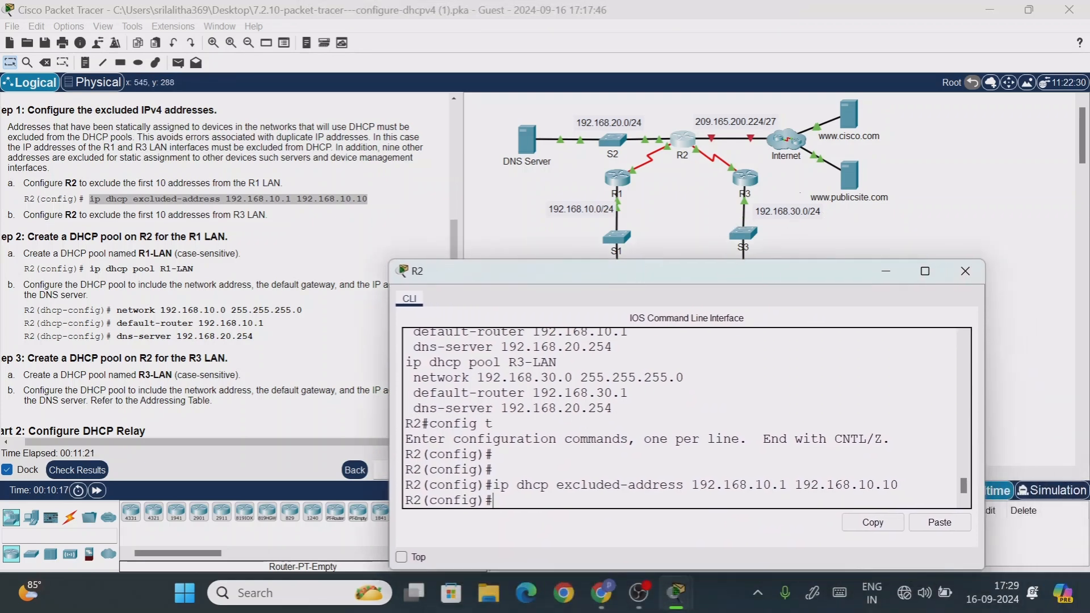
{"action": "key", "text": "Up"}
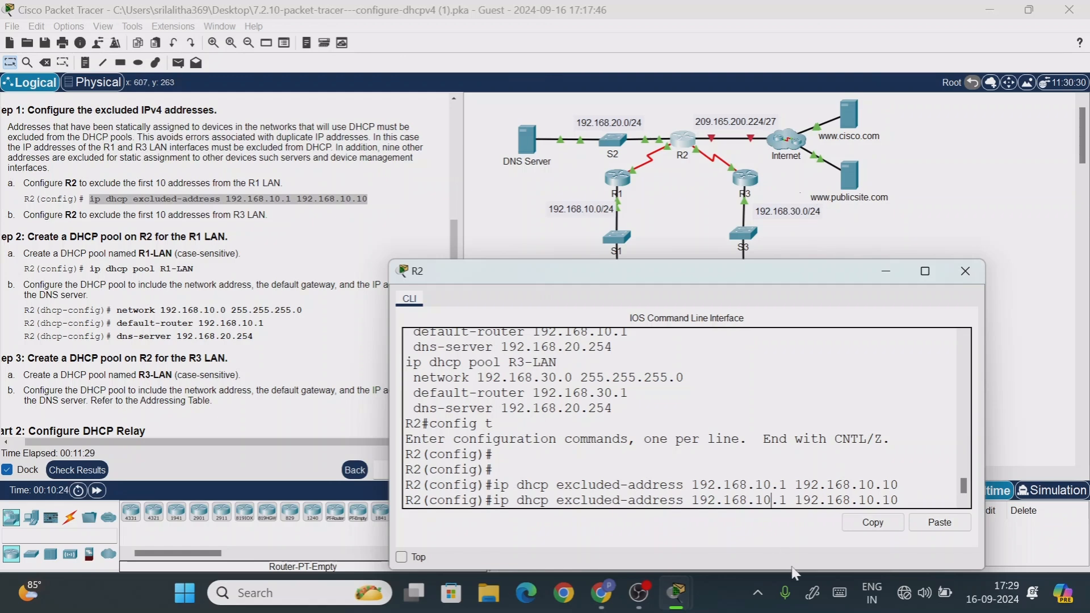
{"action": "key", "text": "BackSpace"}
{"action": "type", "text": "3"}
{"action": "key", "text": "Right"}
{"action": "key", "text": "Right"}
{"action": "key", "text": "BackSpace"}
{"action": "type", "text": "3"}
{"action": "key", "text": "Return"}
{"action": "key", "text": "Return"}
{"action": "key", "text": "Return"}
{"action": "key", "text": "Return"}
{"action": "key", "text": "Return"}
{"action": "key", "text": "Return"}
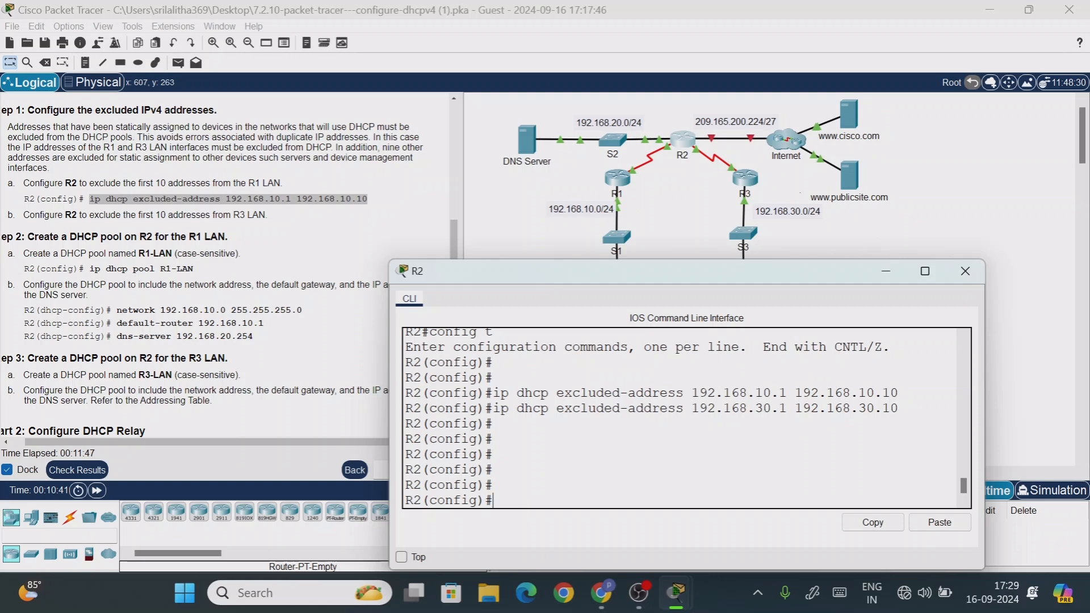
Step: Read the Part 2 instructions on configuring R1 and R3 as DHCP relay agents with helper addresses
{"action": "left_click_drag", "start_coordinate": [568, 276], "coordinate": [652, 302]}
{"action": "left_click_drag", "start_coordinate": [450, 278], "coordinate": [457, 312]}
{"action": "left_click_drag", "start_coordinate": [50, 193], "coordinate": [148, 195]}
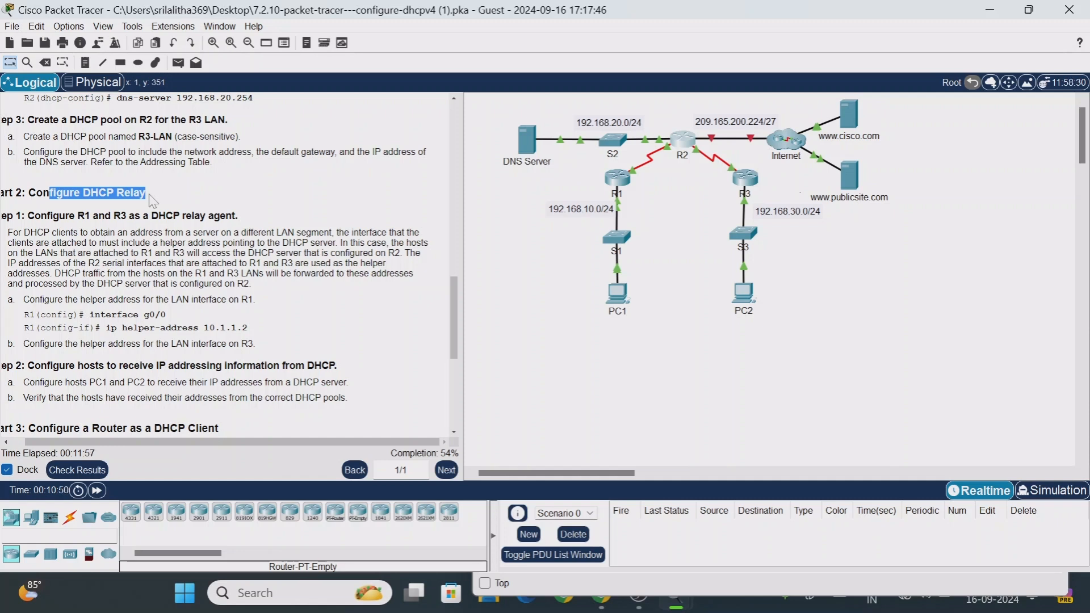
{"action": "left_click_drag", "start_coordinate": [18, 242], "coordinate": [96, 232]}
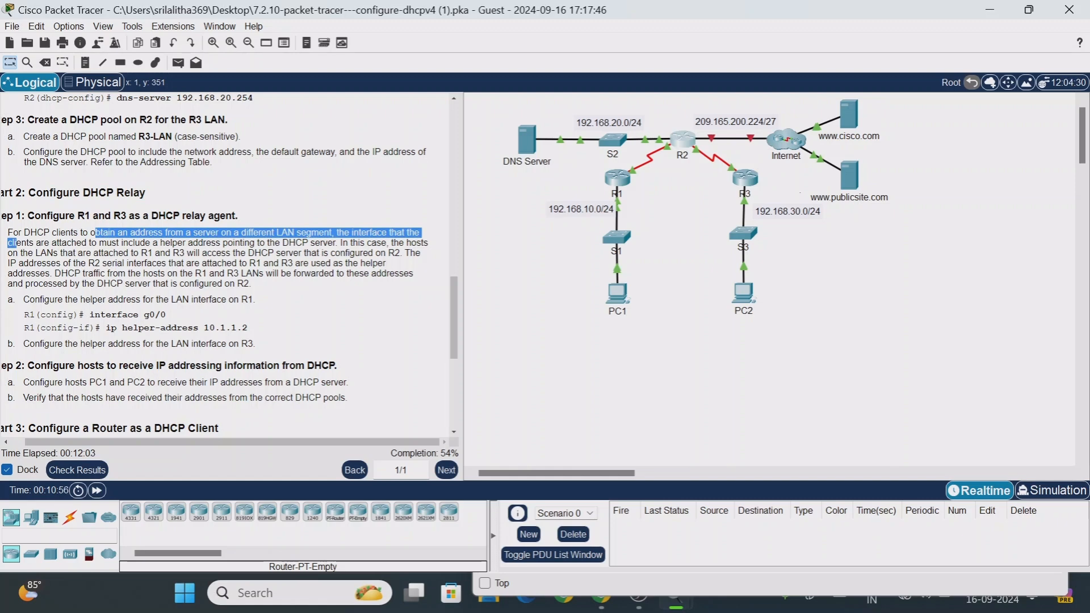
{"action": "left_click_drag", "start_coordinate": [34, 243], "coordinate": [228, 254]}
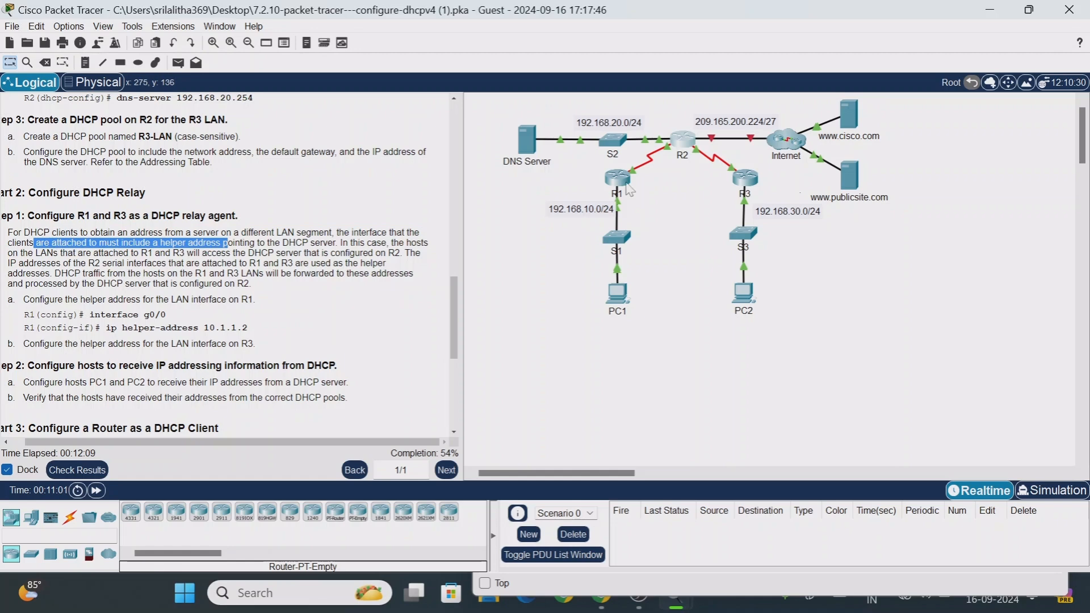
Step: Examine the helper-address explanation and match R2's serial links to R1 and R3 with the interface addresses in the Addressing Table
{"action": "mouse_move", "coordinate": [625, 184]}
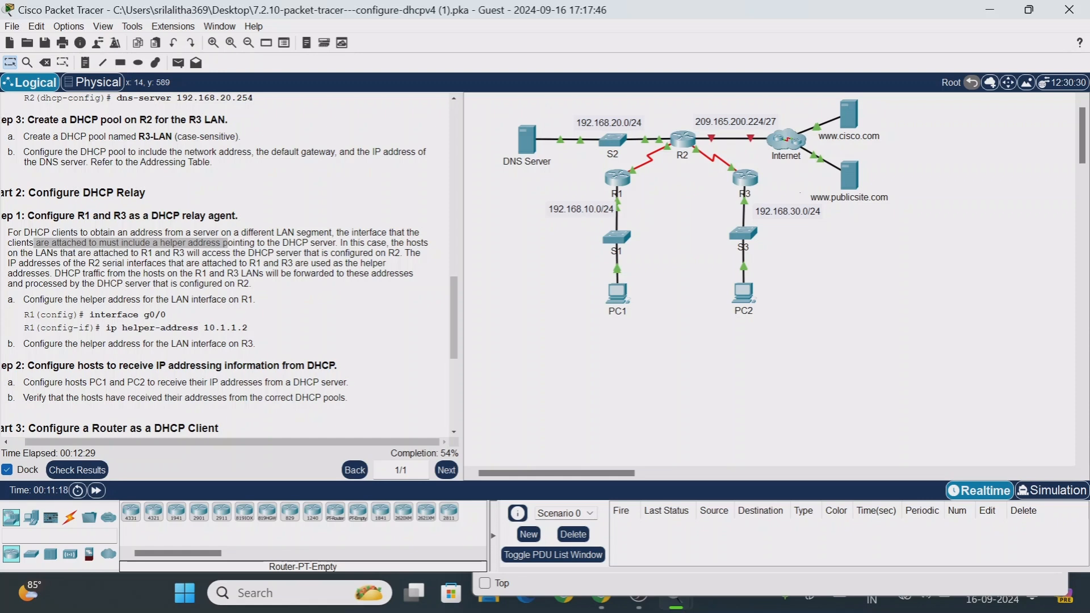
{"action": "left_click", "coordinate": [188, 274]}
{"action": "left_click_drag", "start_coordinate": [17, 243], "coordinate": [334, 244]}
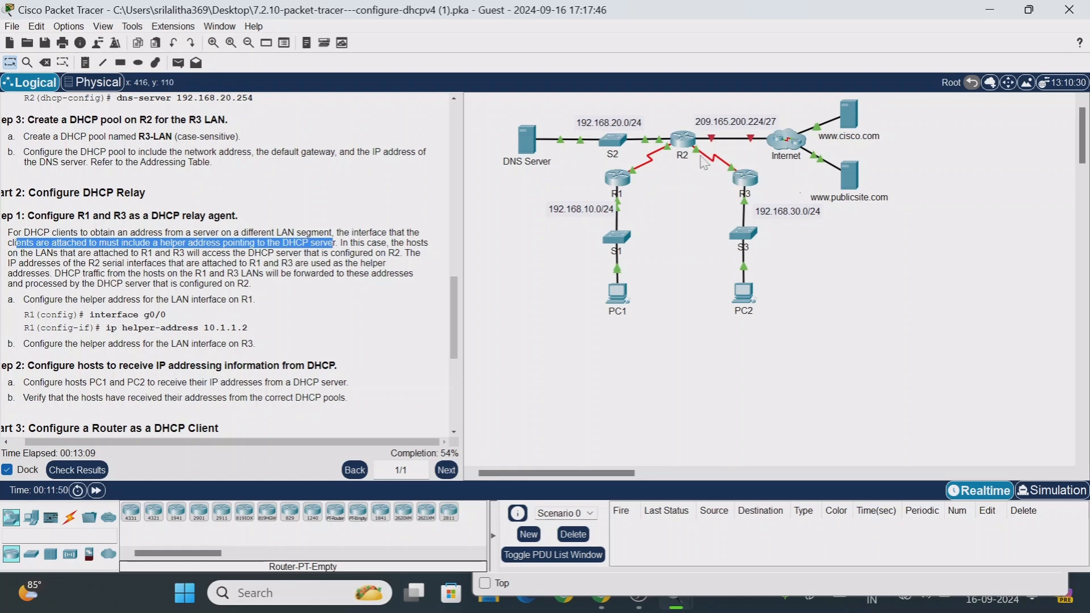
{"action": "left_click_drag", "start_coordinate": [459, 299], "coordinate": [451, 127]}
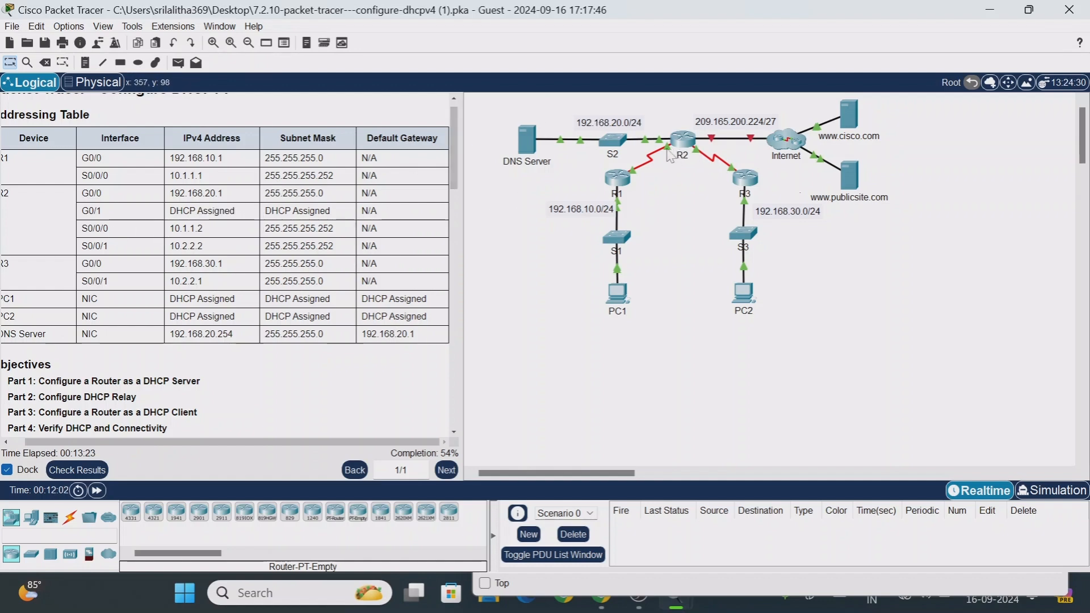
{"action": "mouse_move", "coordinate": [670, 156]}
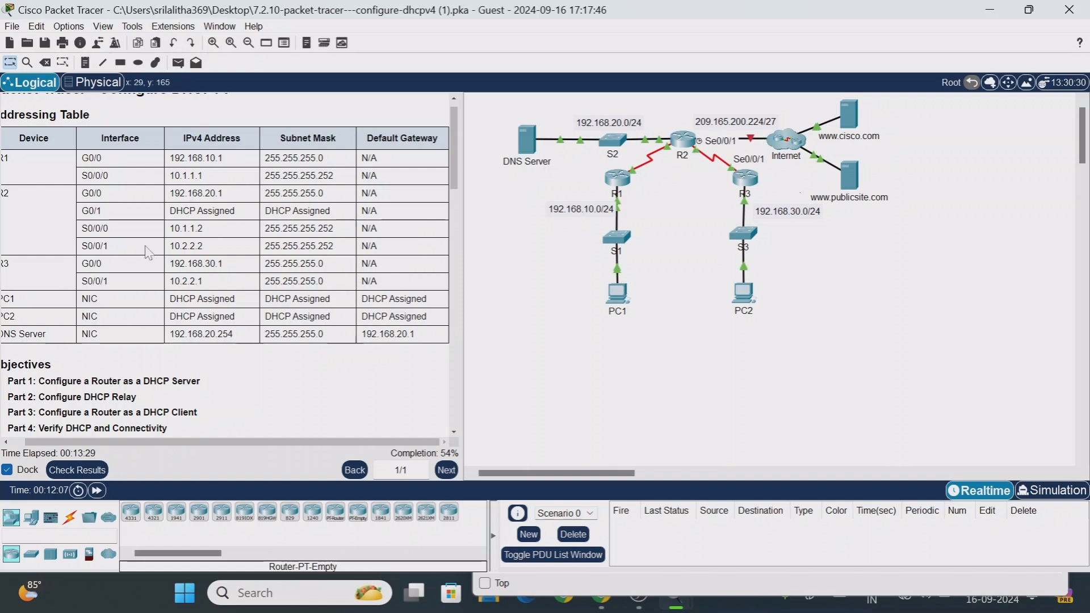
{"action": "left_click_drag", "start_coordinate": [217, 248], "coordinate": [152, 248]}
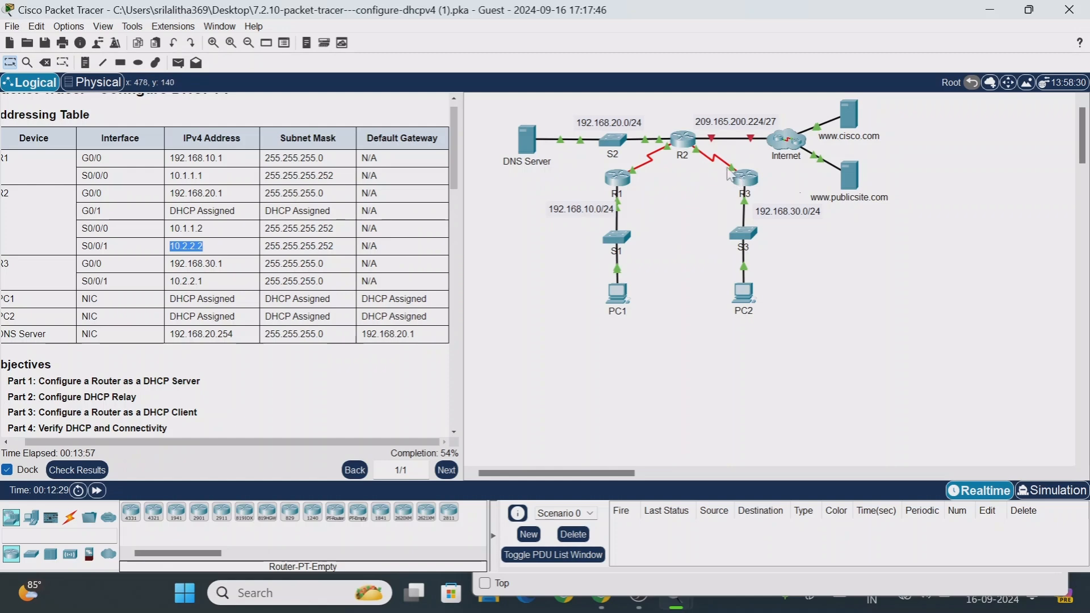
{"action": "mouse_move", "coordinate": [699, 158]}
{"action": "mouse_move", "coordinate": [619, 301]}
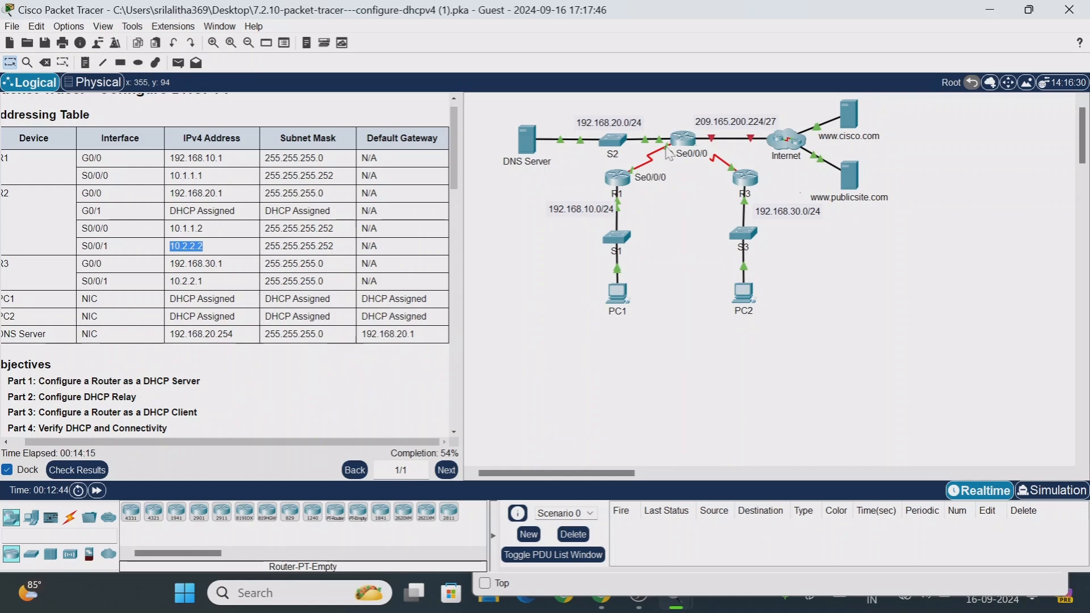
Step: Review the R1 helper-address commands in Part 2 and compare the helper address with R2's S0/0/0 entry in the Addressing Table
{"action": "left_click_drag", "start_coordinate": [459, 162], "coordinate": [477, 336]}
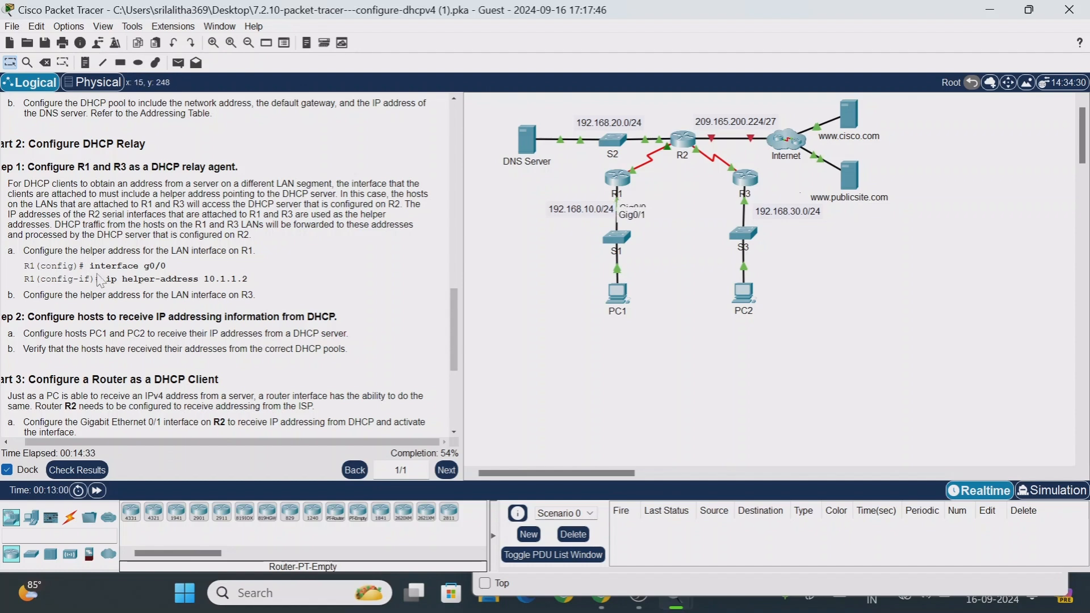
{"action": "left_click_drag", "start_coordinate": [24, 265], "coordinate": [96, 266]}
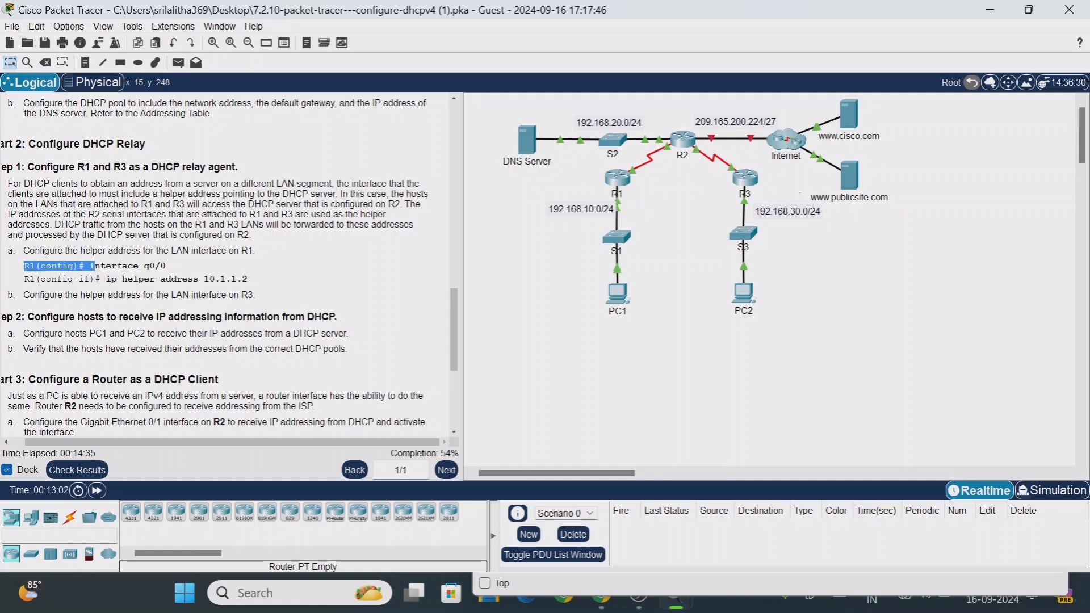
{"action": "left_click_drag", "start_coordinate": [220, 279], "coordinate": [237, 279]}
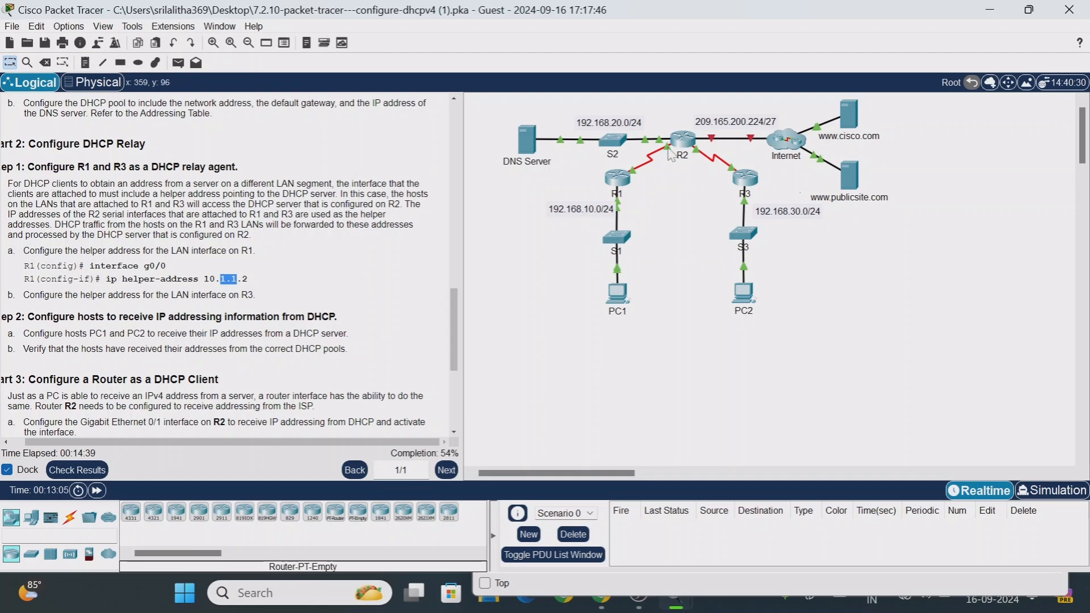
{"action": "mouse_move", "coordinate": [671, 155]}
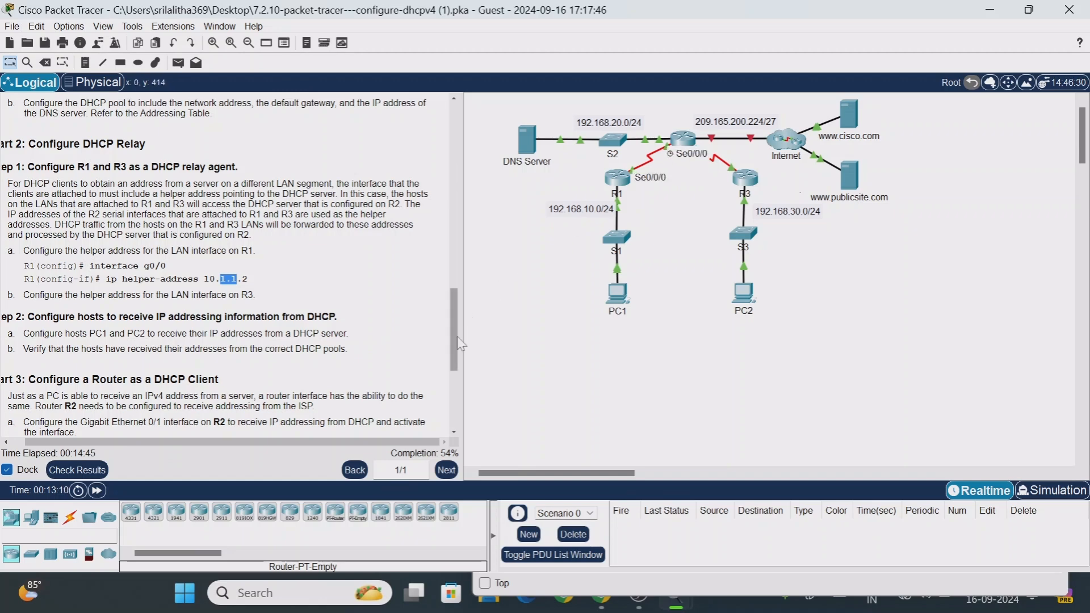
{"action": "left_click_drag", "start_coordinate": [454, 331], "coordinate": [449, 132]}
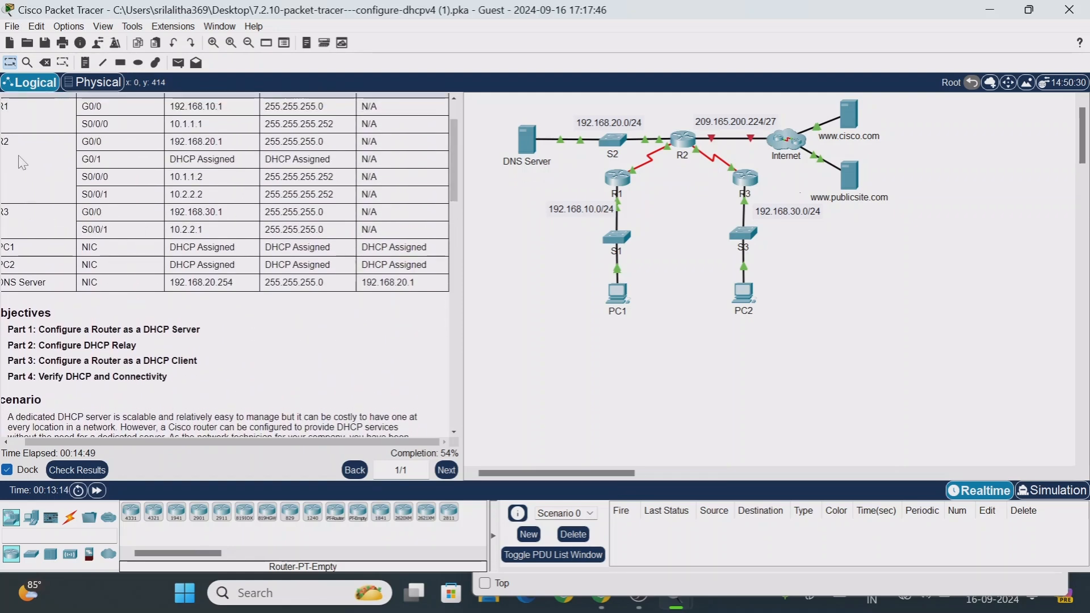
{"action": "left_click_drag", "start_coordinate": [82, 177], "coordinate": [215, 177]}
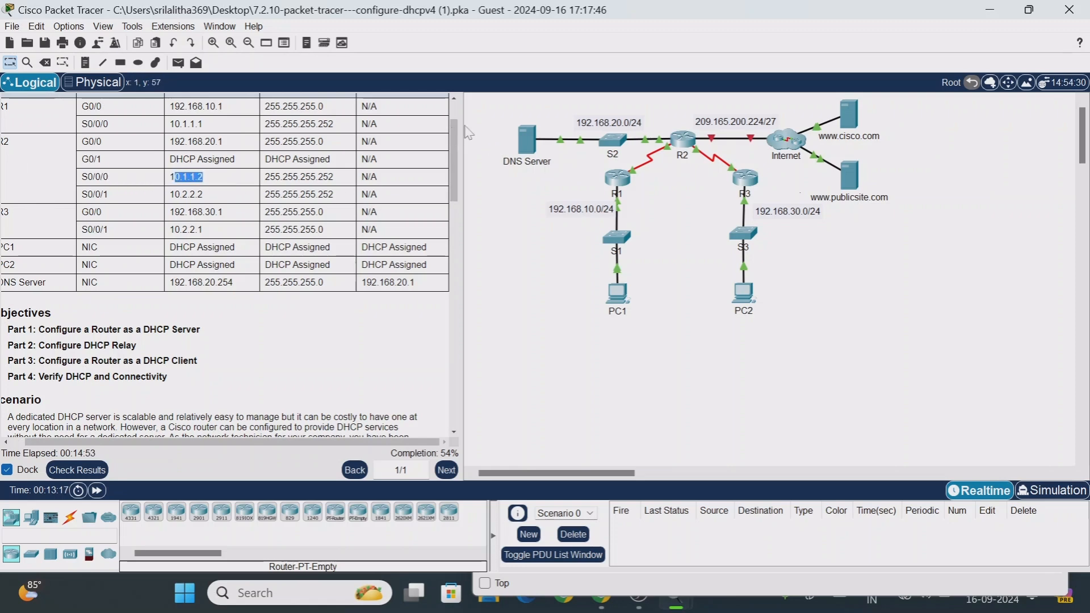
{"action": "left_click_drag", "start_coordinate": [454, 141], "coordinate": [466, 298]}
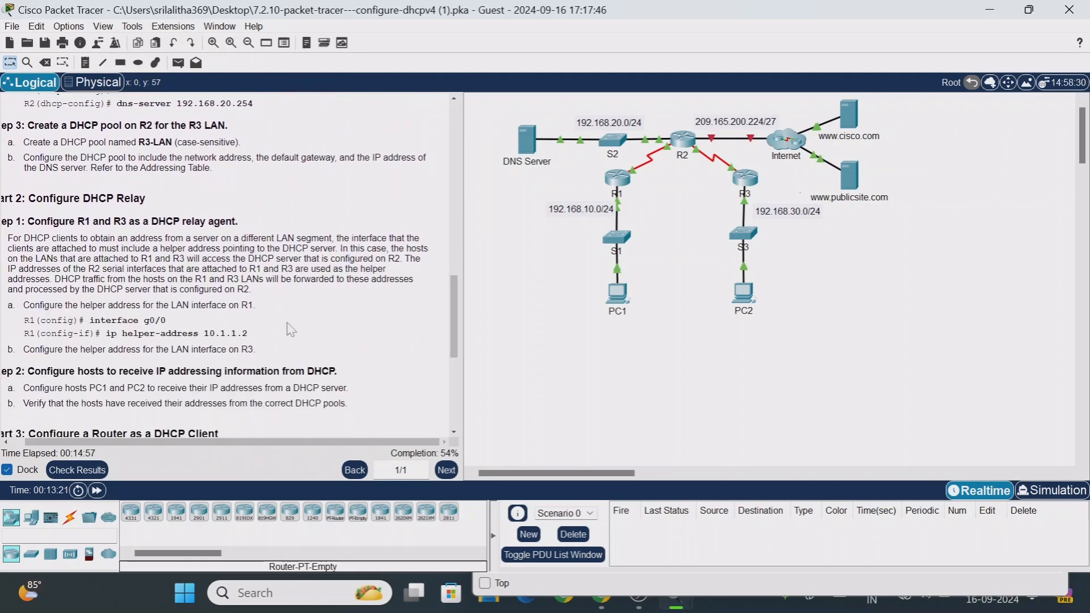
{"action": "left_click_drag", "start_coordinate": [210, 334], "coordinate": [249, 334]}
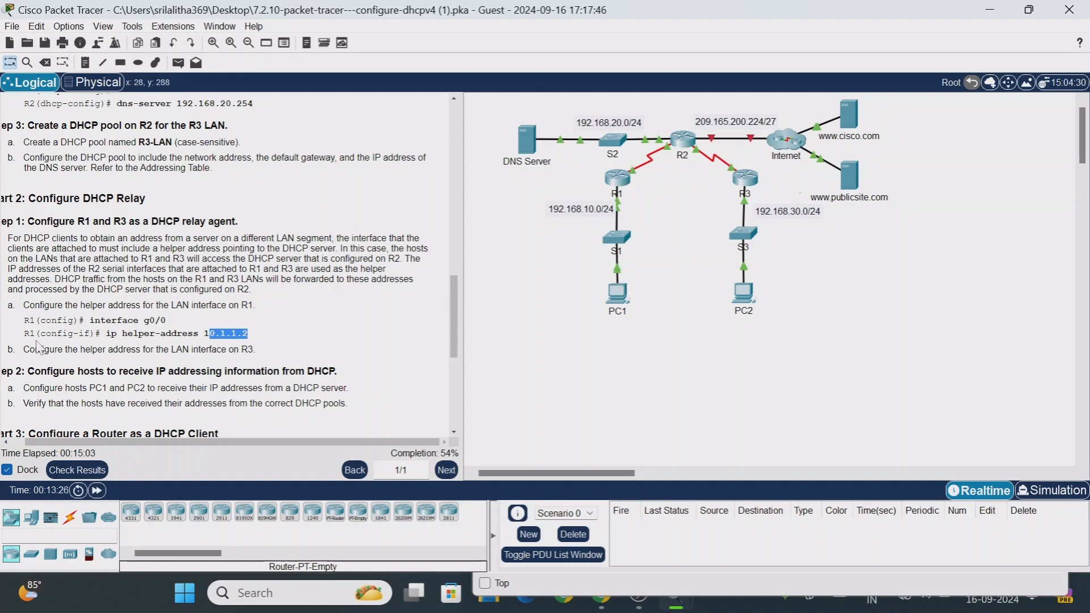
Step: Open the R1 command line and enter global configuration mode
{"action": "left_click", "coordinate": [611, 181]}
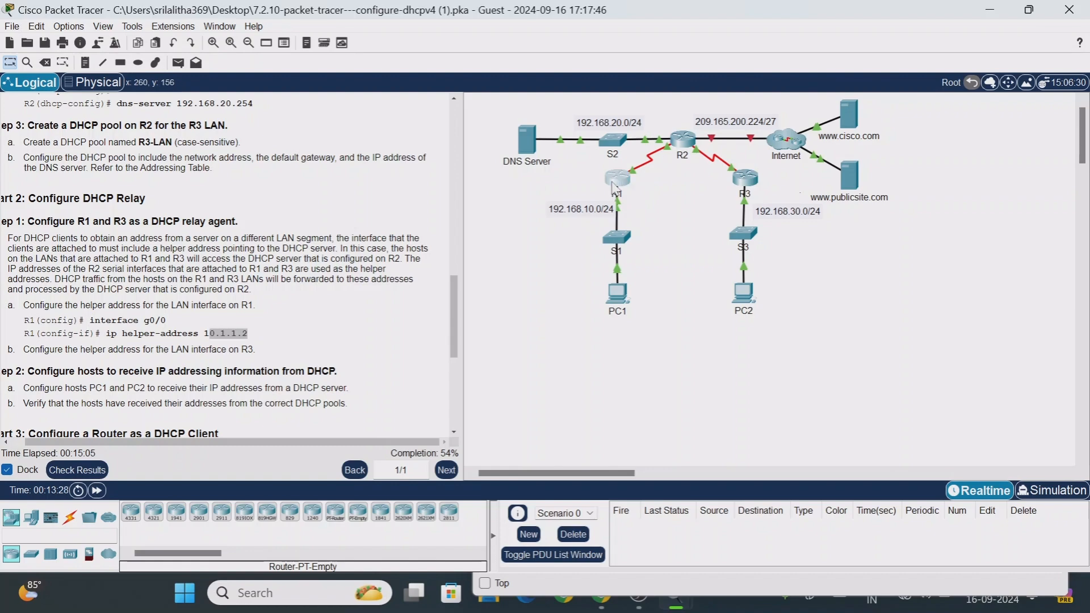
{"action": "left_click_drag", "start_coordinate": [754, 8], "coordinate": [847, 235]}
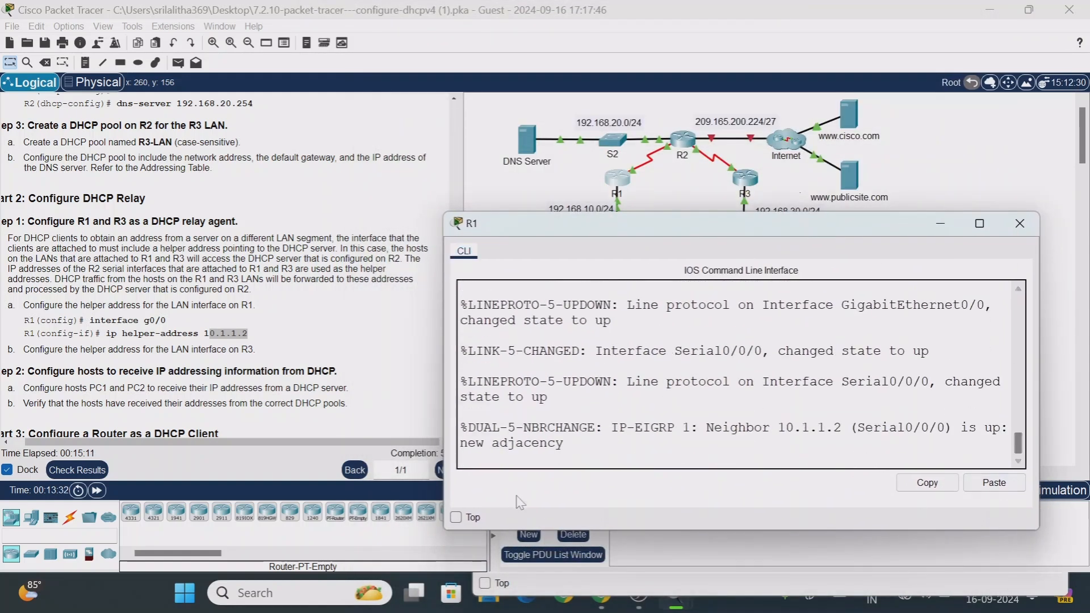
{"action": "key", "text": "Return"}
{"action": "key", "text": "Return"}
{"action": "key", "text": "Return"}
{"action": "key", "text": "Return"}
{"action": "type", "text": "en"}
{"action": "key", "text": "Return"}
{"action": "key", "text": "Return"}
{"action": "type", "text": "config "}
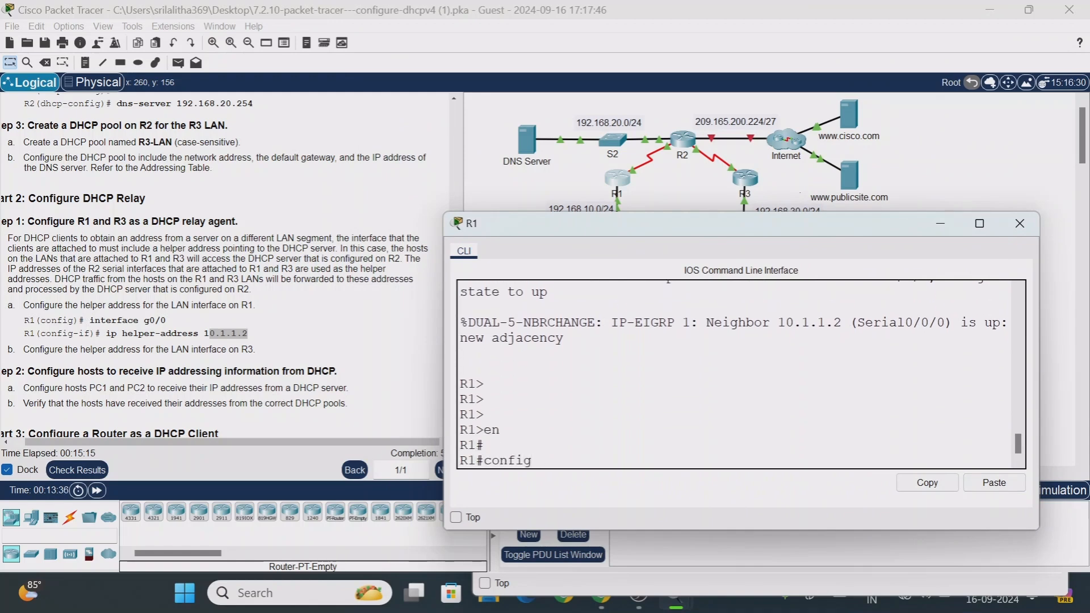
{"action": "type", "text": "t"}
{"action": "key", "text": "Return"}
{"action": "key", "text": "Return"}
{"action": "key", "text": "Return"}
Step: Configure IP helper address 10.1.1.2 on R1's interface g0/0
{"action": "type", "text": "in"}
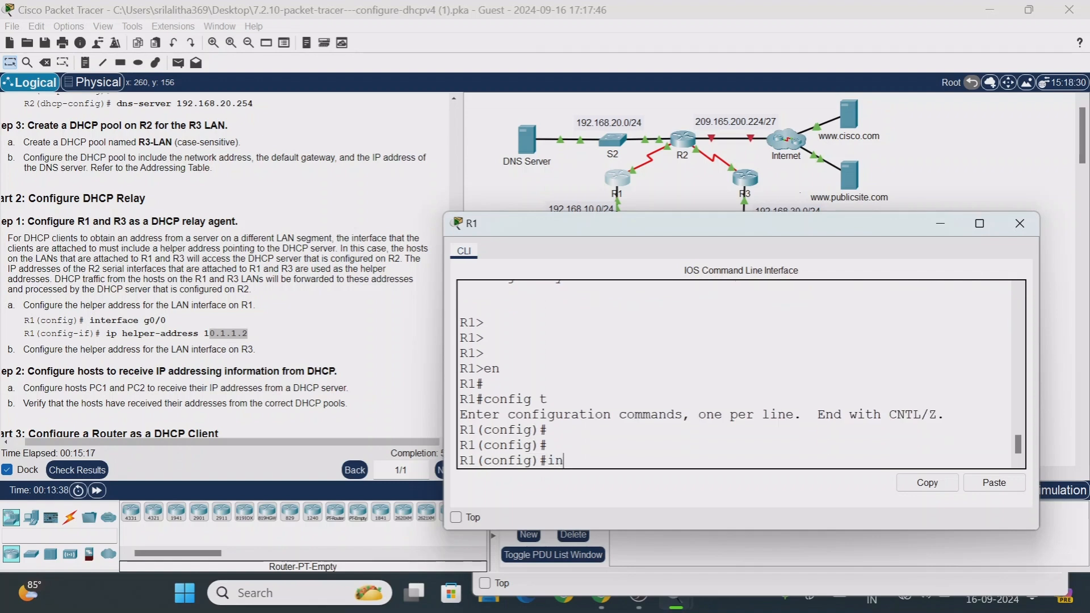
{"action": "type", "text": "t"}
{"action": "key", "text": "Tab"}
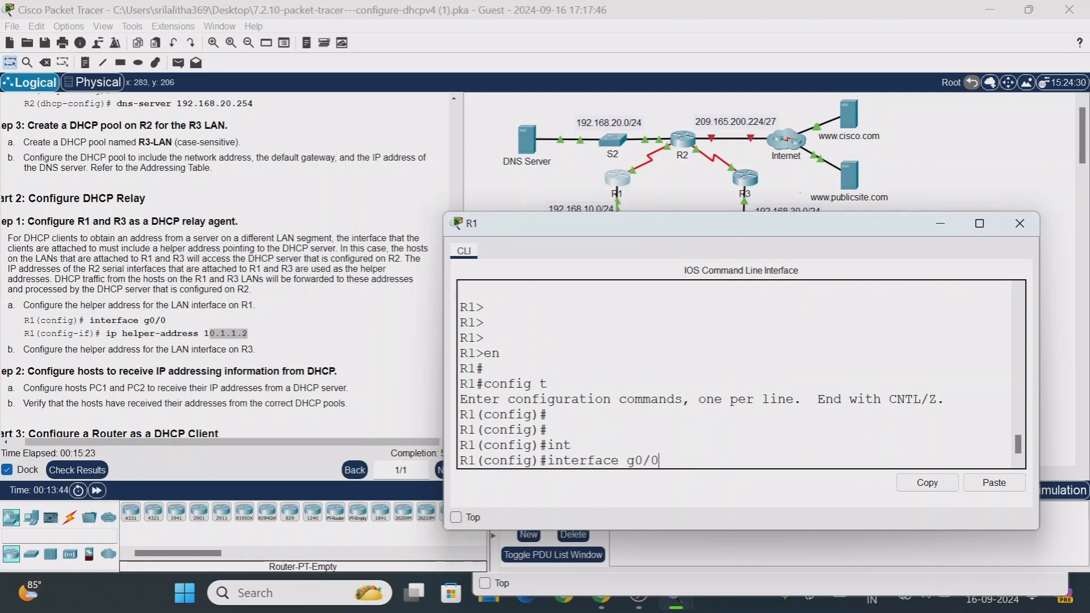
{"action": "type", "text": "g0/0"}
{"action": "key", "text": "Return"}
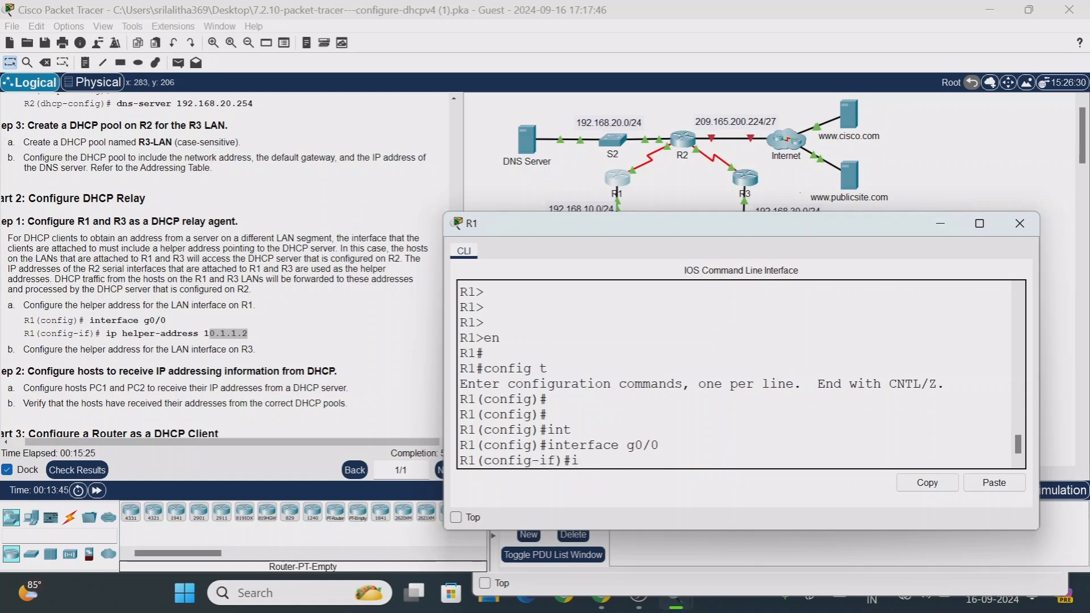
{"action": "type", "text": "ip helper-add"}
{"action": "key", "text": "Tab"}
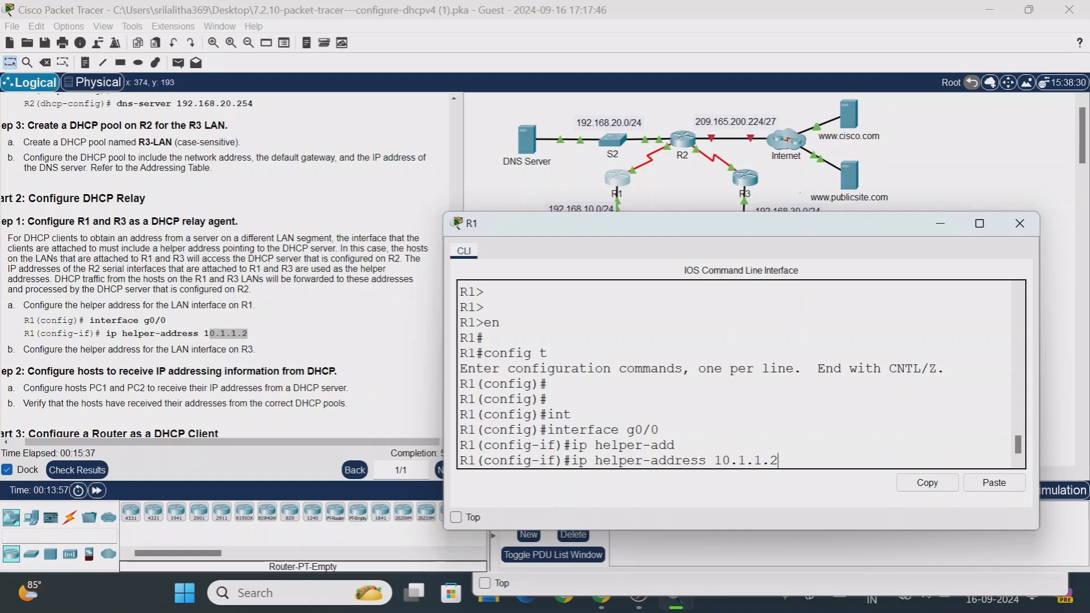
{"action": "key", "text": "Return"}
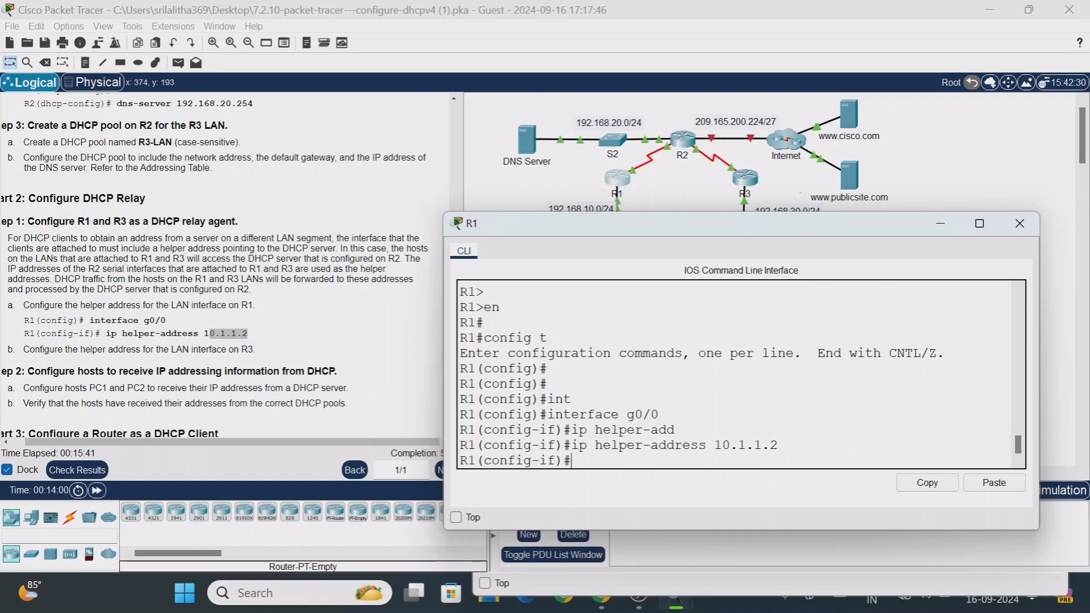
Step: Check the R3 helper-address instruction, then open R3's command line and enter global configuration mode
{"action": "left_click_drag", "start_coordinate": [57, 349], "coordinate": [200, 359]}
{"action": "left_click", "coordinate": [215, 363]}
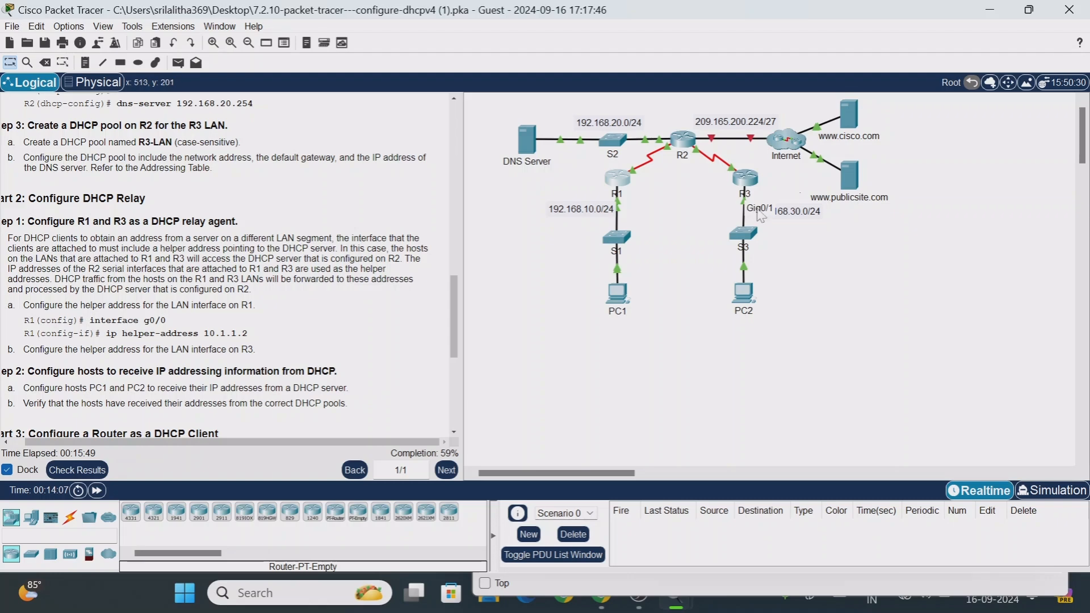
{"action": "left_click", "coordinate": [749, 179]}
{"action": "left_click_drag", "start_coordinate": [749, 5], "coordinate": [830, 226]}
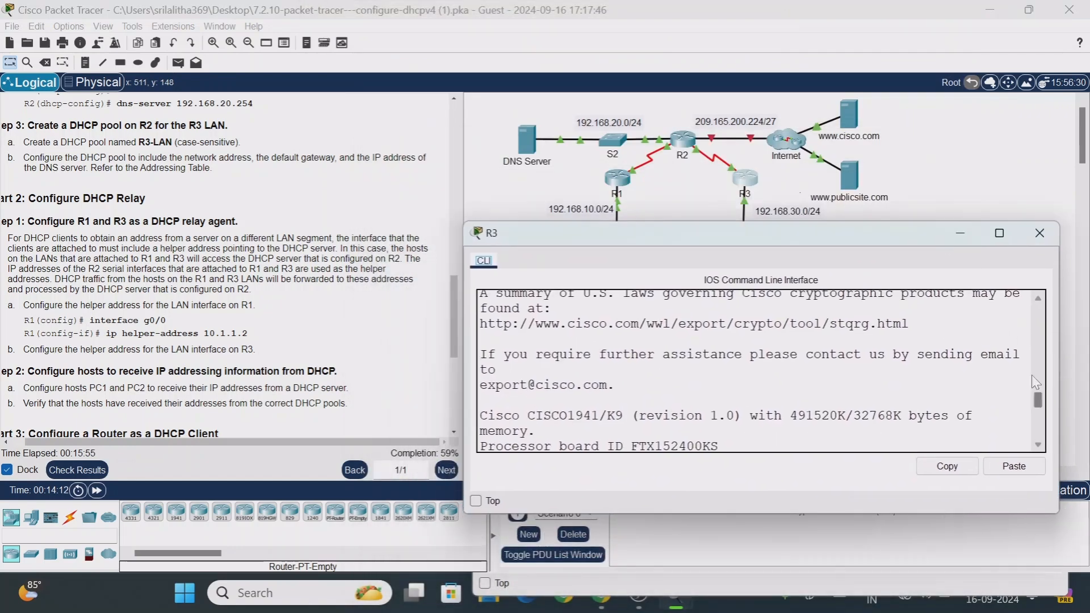
{"action": "left_click_drag", "start_coordinate": [1042, 405], "coordinate": [1048, 455]}
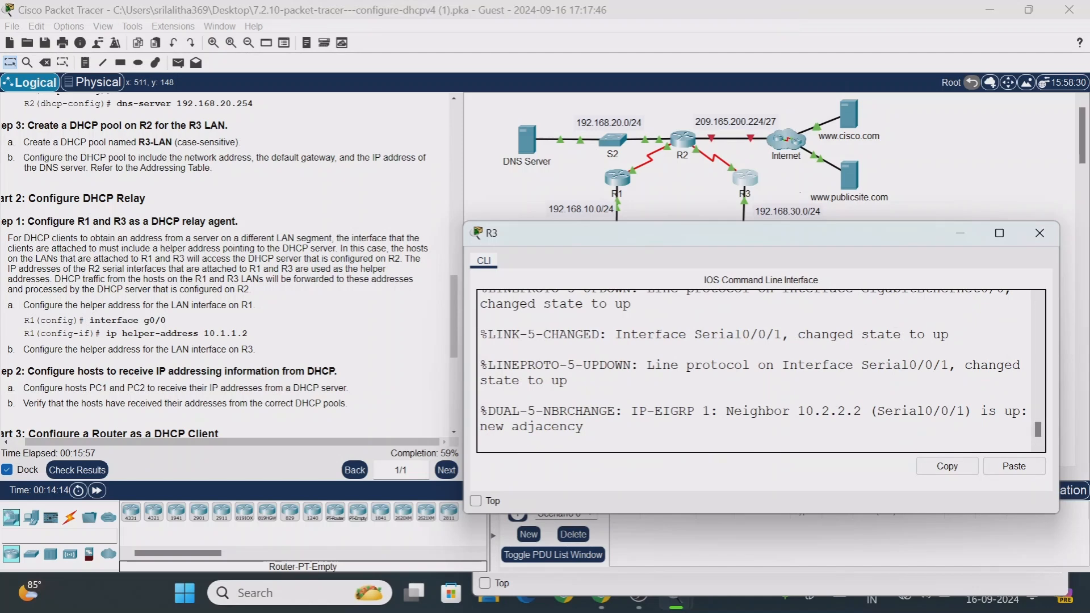
{"action": "key", "text": "Return"}
{"action": "key", "text": "Return"}
{"action": "key", "text": "Return"}
{"action": "key", "text": "Return"}
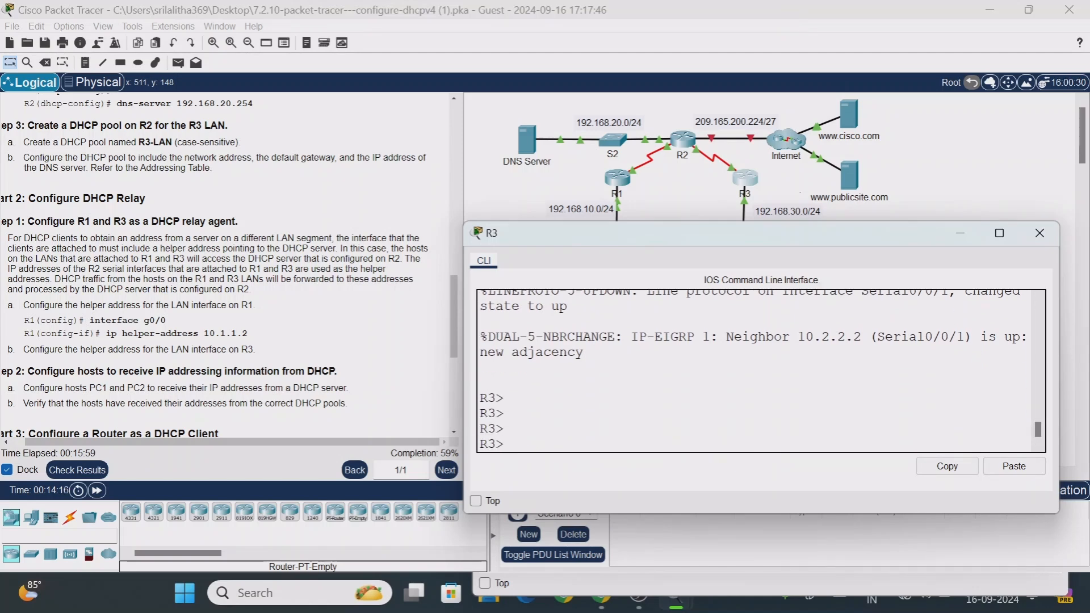
{"action": "type", "text": "en"}
{"action": "key", "text": "Return"}
{"action": "key", "text": "Return"}
{"action": "key", "text": "Return"}
{"action": "type", "text": "config t"}
{"action": "key", "text": "Return"}
{"action": "key", "text": "Return"}
{"action": "key", "text": "Return"}
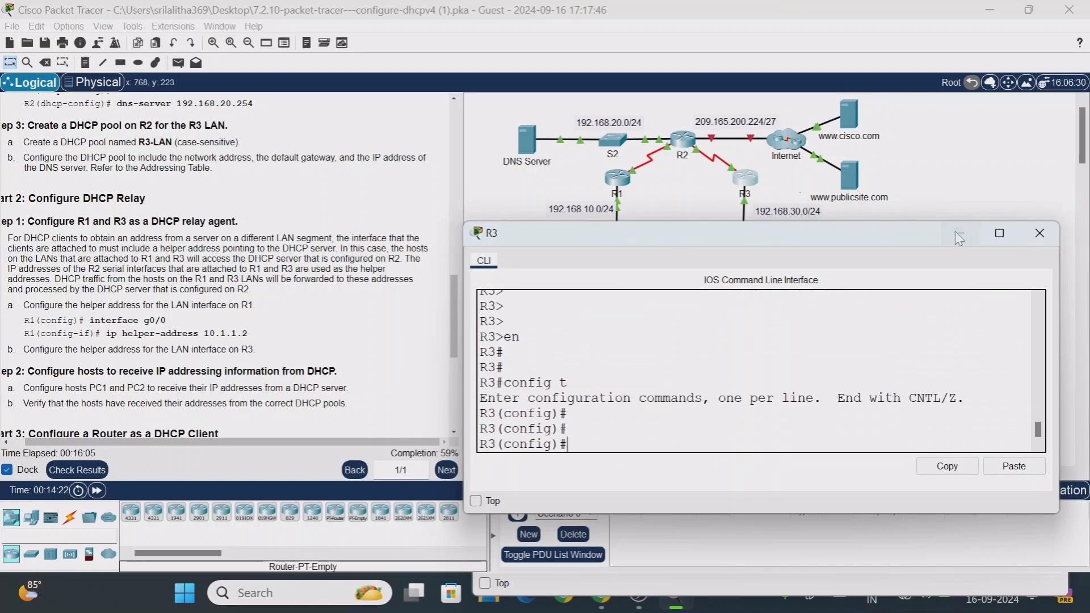
Step: Close the R3 window and set PC2's IP configuration to DHCP
{"action": "left_click", "coordinate": [1039, 232]}
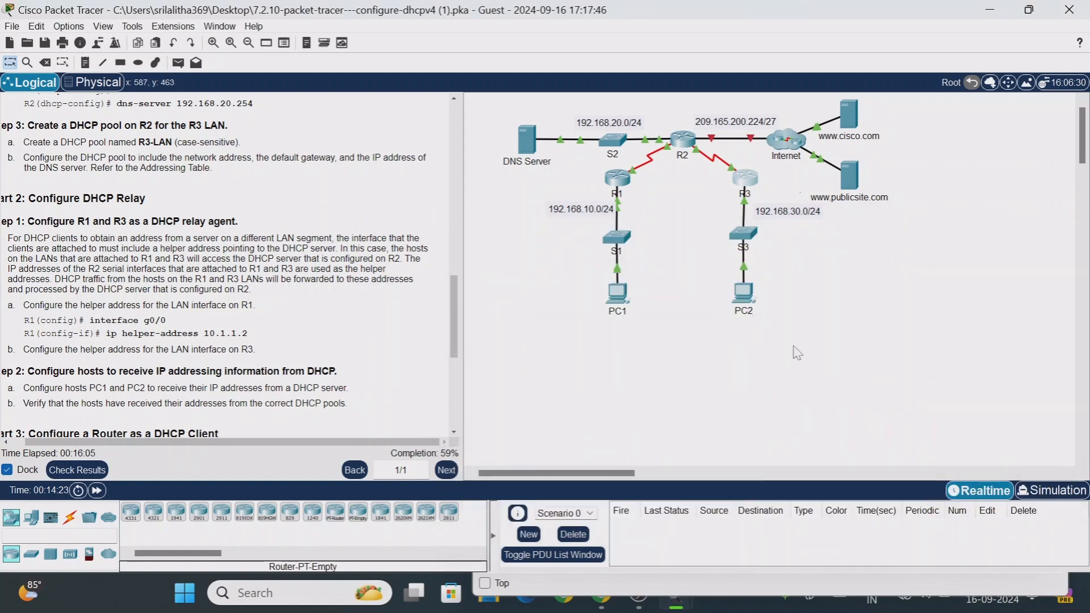
{"action": "left_click", "coordinate": [745, 300]}
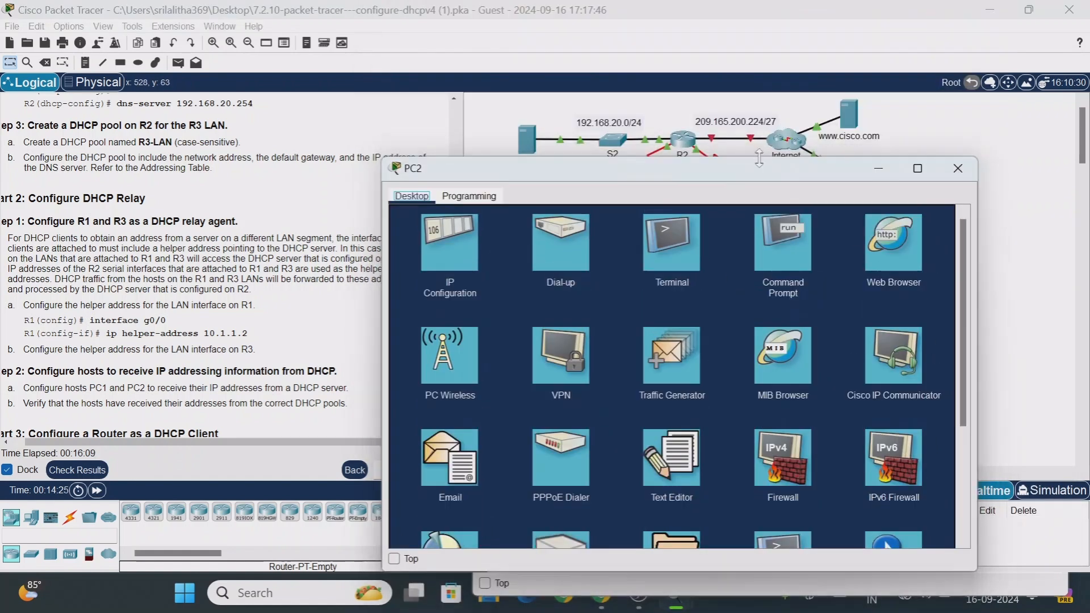
{"action": "left_click_drag", "start_coordinate": [657, 168], "coordinate": [619, 160]}
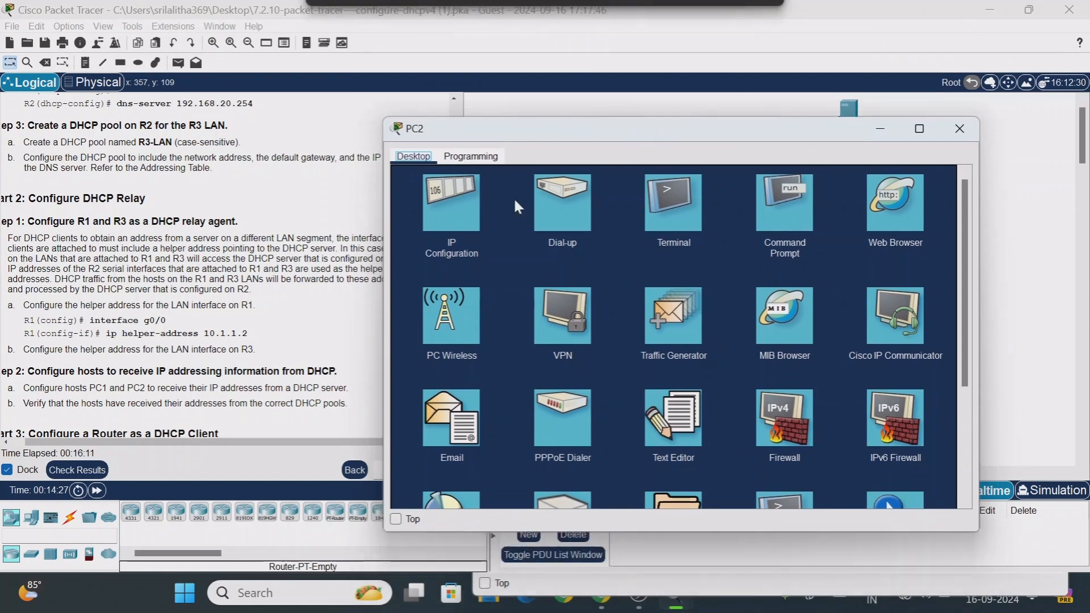
{"action": "left_click", "coordinate": [463, 219]}
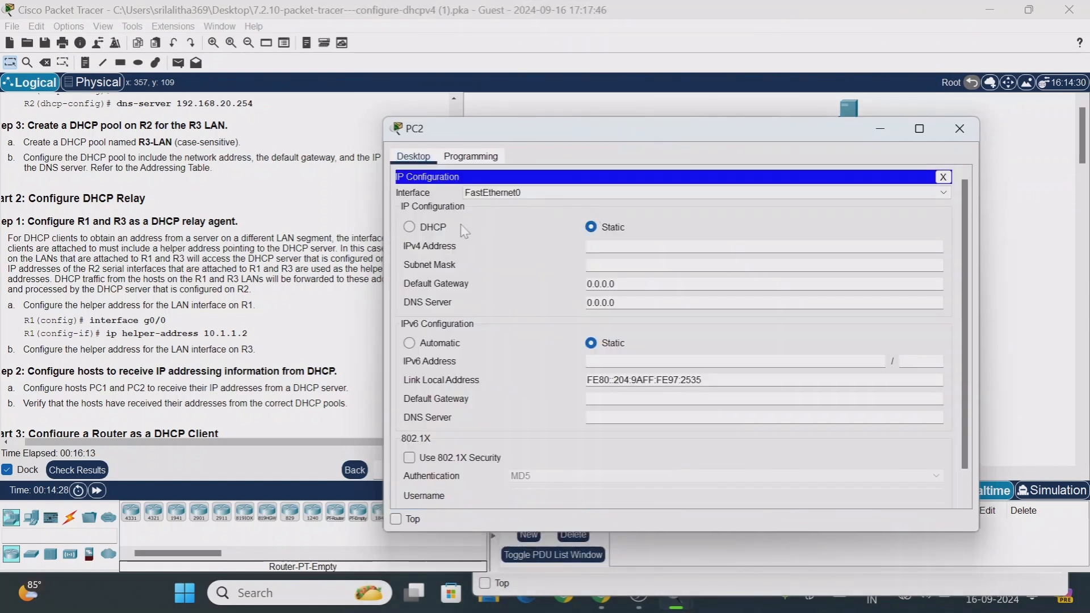
{"action": "left_click", "coordinate": [418, 229]}
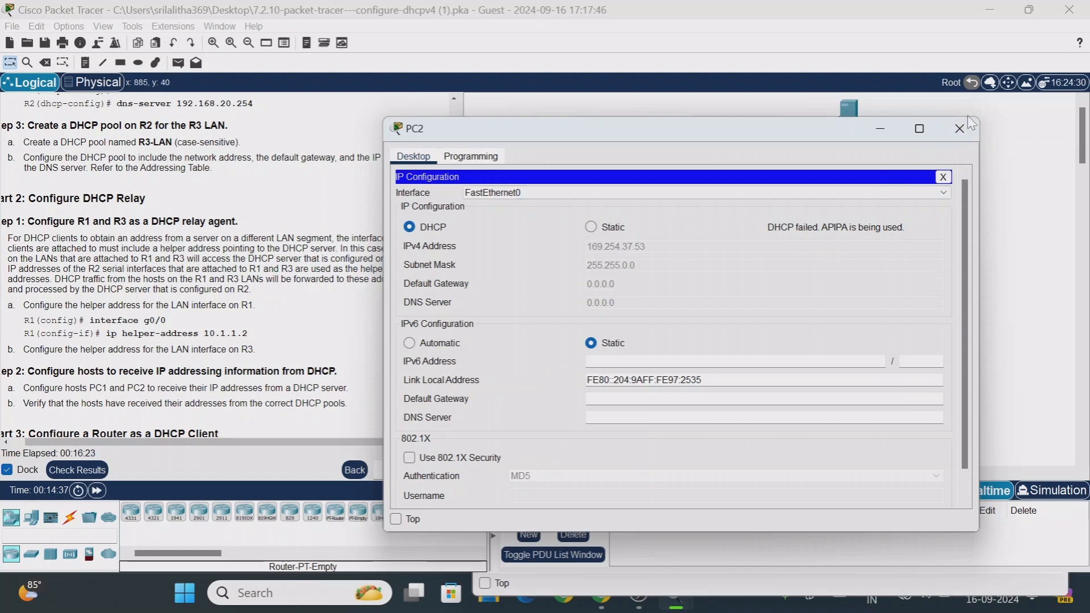
{"action": "left_click", "coordinate": [970, 131]}
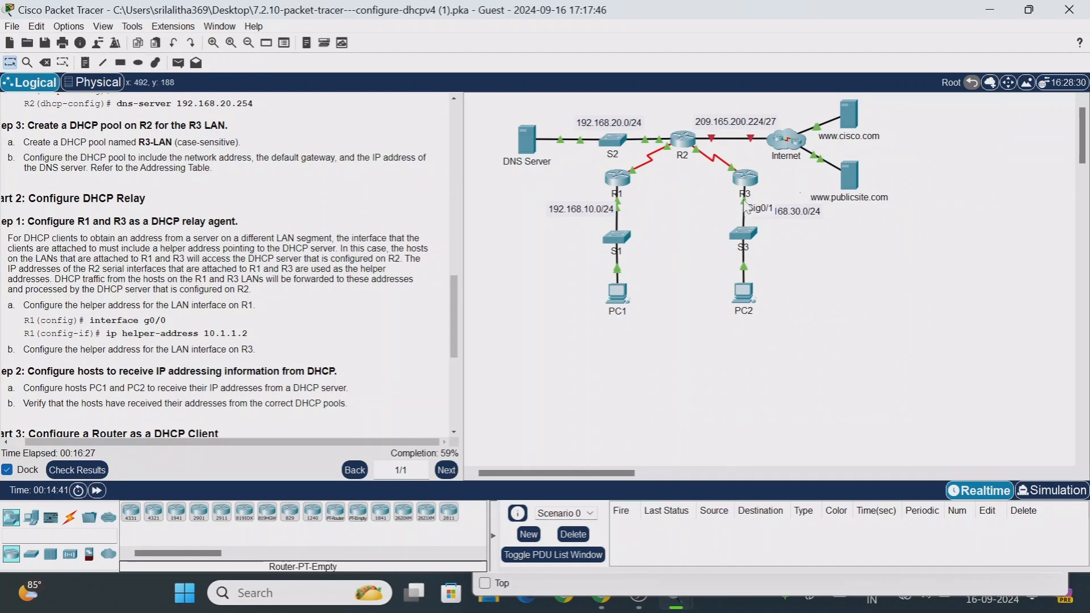
Step: Open R3's command line, enter interface g0/1 configuration and begin an ip helper-address command
{"action": "left_click", "coordinate": [751, 187]}
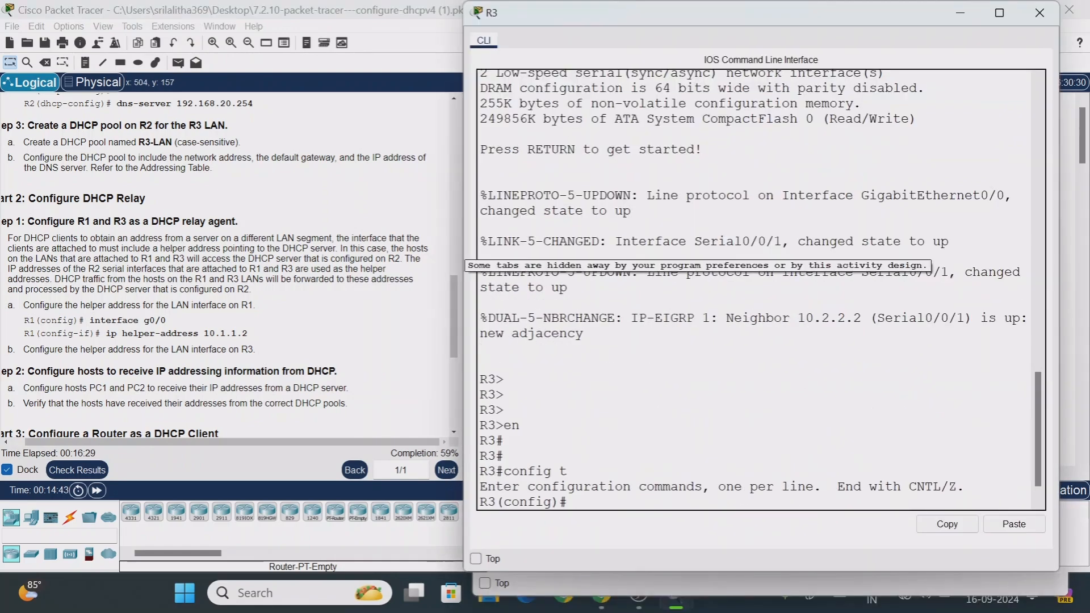
{"action": "key", "text": "Return"}
{"action": "key", "text": "Return"}
{"action": "type", "text": "i"}
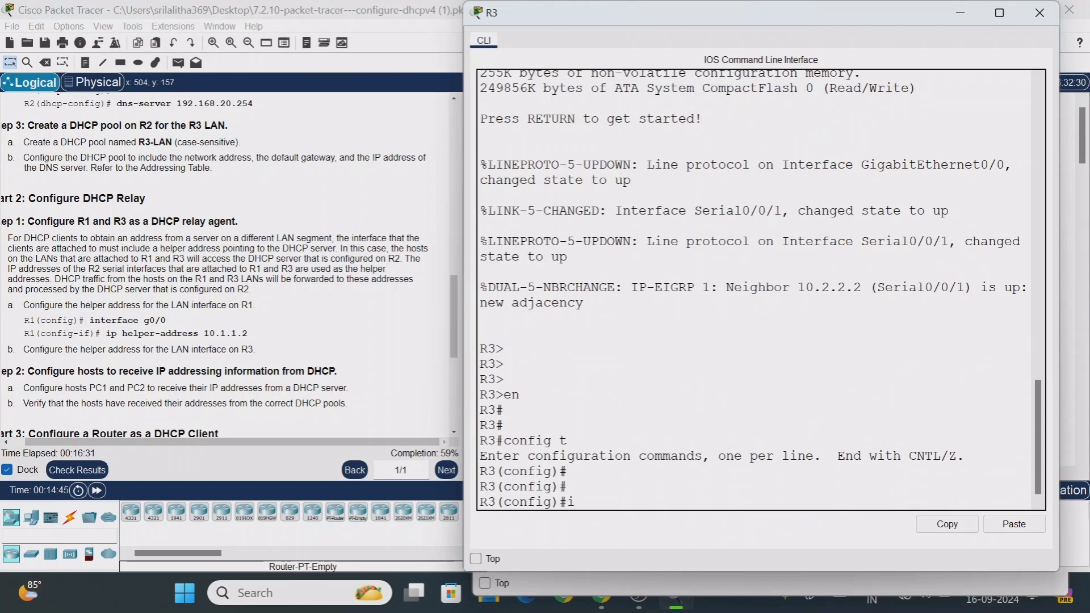
{"action": "type", "text": "nt g0/1"}
{"action": "key", "text": "Return"}
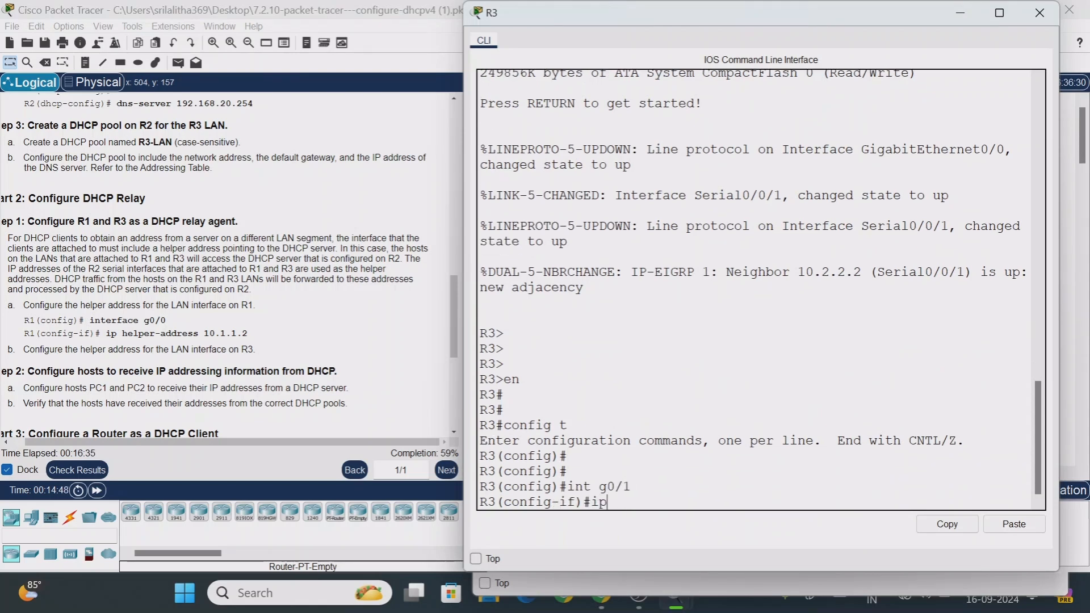
{"action": "type", "text": "ip helper-add"}
{"action": "key", "text": "Tab"}
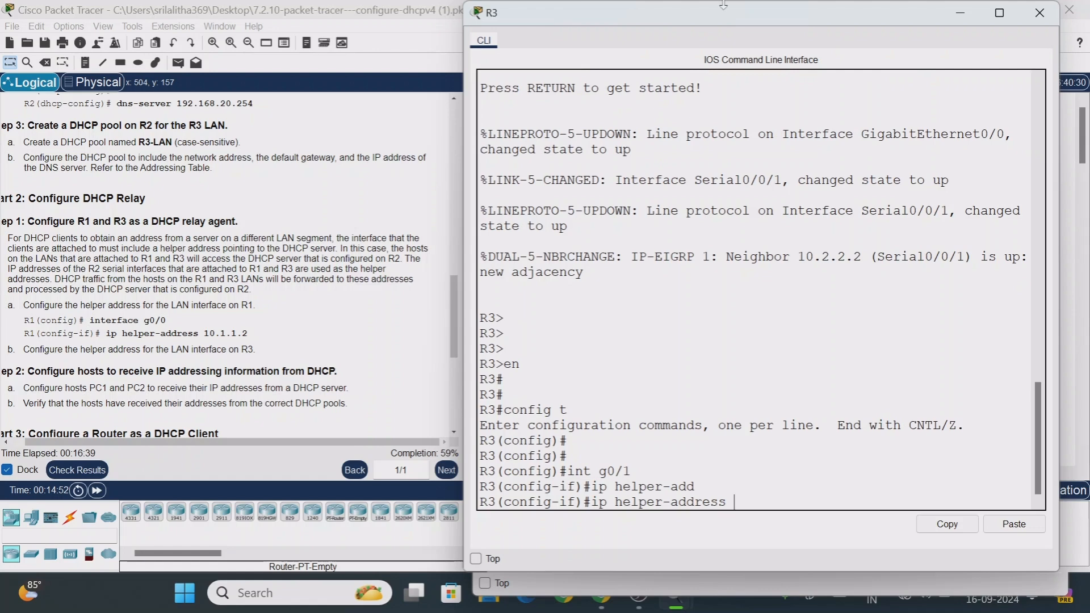
Step: Find R2's S0/0/1 entry in the Addressing Table and copy its IPv4 address 10.2.2.2
{"action": "left_click_drag", "start_coordinate": [721, 5], "coordinate": [750, 157]}
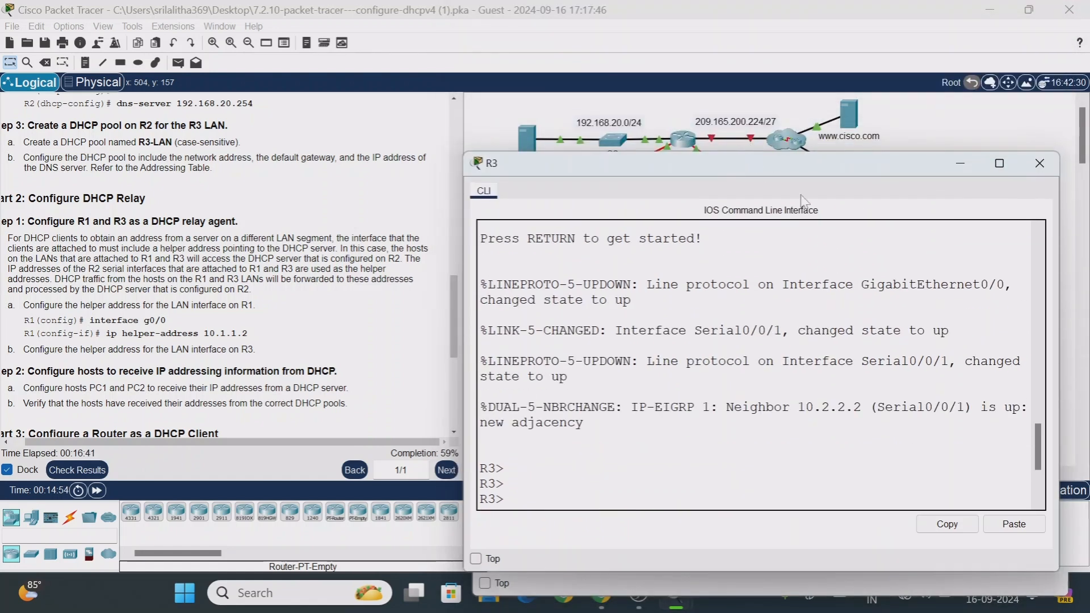
{"action": "left_click_drag", "start_coordinate": [1039, 454], "coordinate": [1035, 528]}
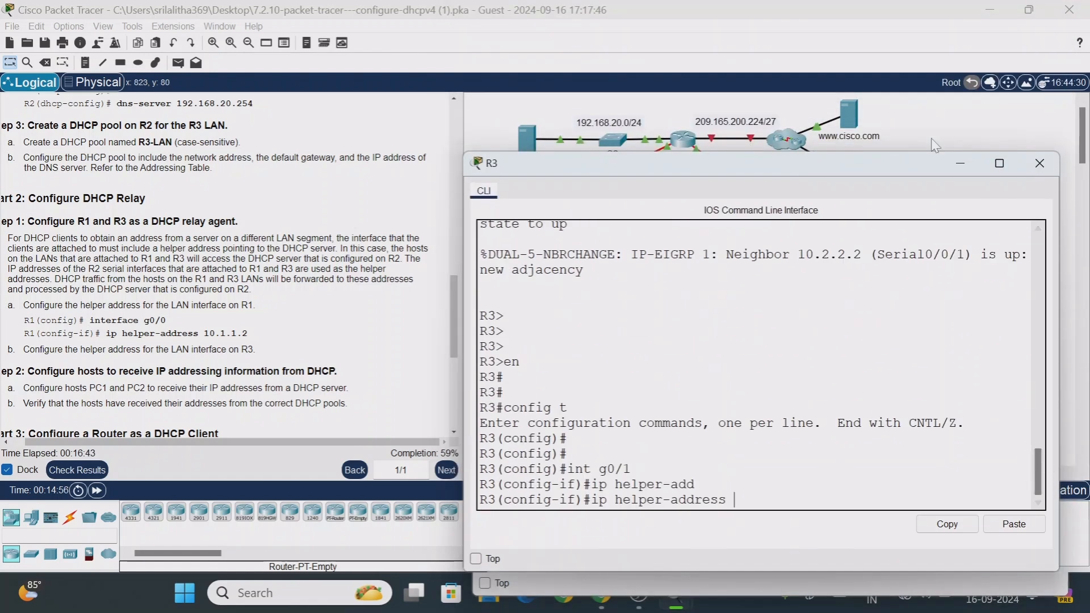
{"action": "left_click", "coordinate": [956, 170]}
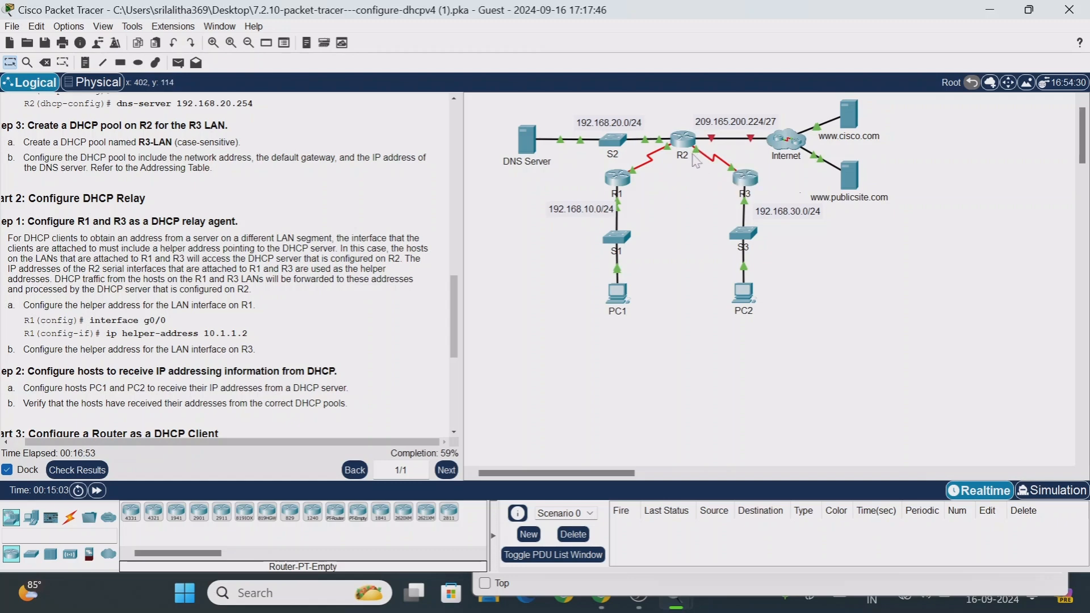
{"action": "mouse_move", "coordinate": [697, 157]}
{"action": "left_click_drag", "start_coordinate": [451, 309], "coordinate": [452, 145]}
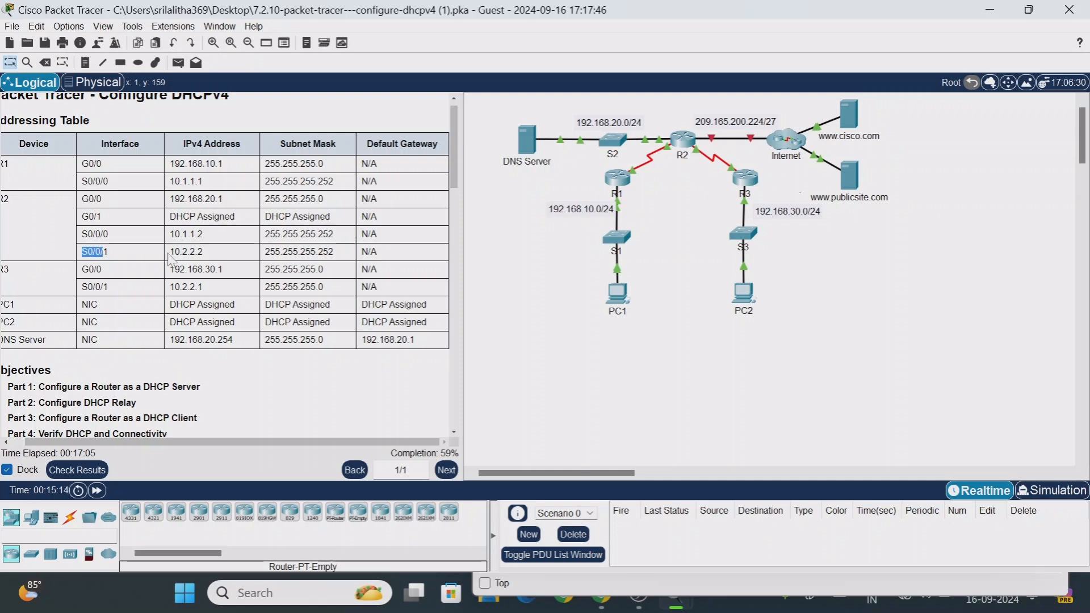
{"action": "left_click_drag", "start_coordinate": [170, 252], "coordinate": [197, 254]}
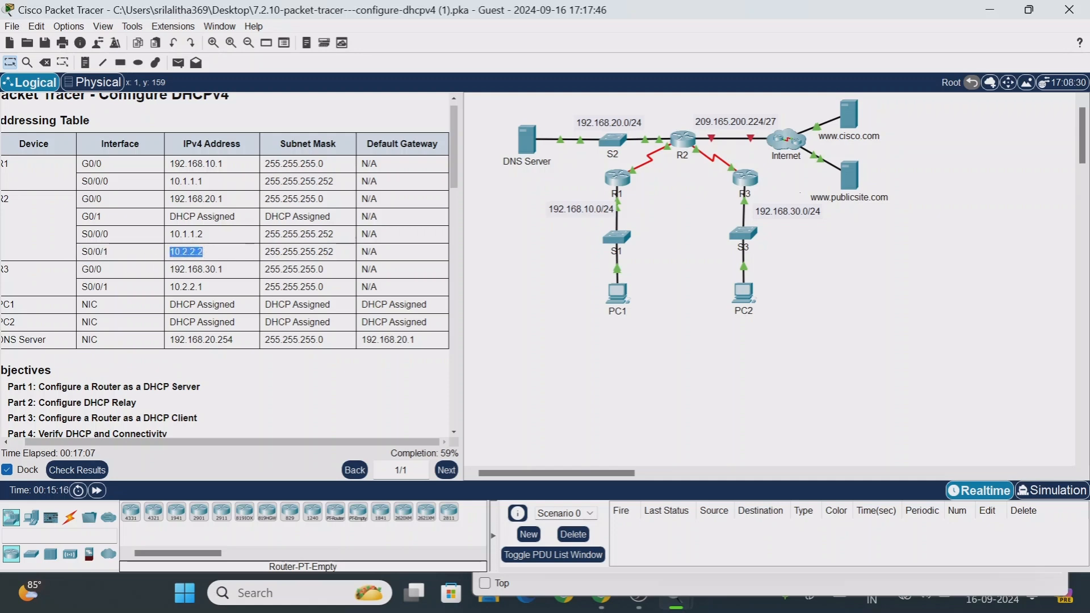
{"action": "right_click", "coordinate": [197, 253]}
{"action": "left_click", "coordinate": [219, 258]}
Step: Return to R3's command line and complete the helper address on interface g0/1 with the copied 10.2.2.2
{"action": "left_click", "coordinate": [746, 180]}
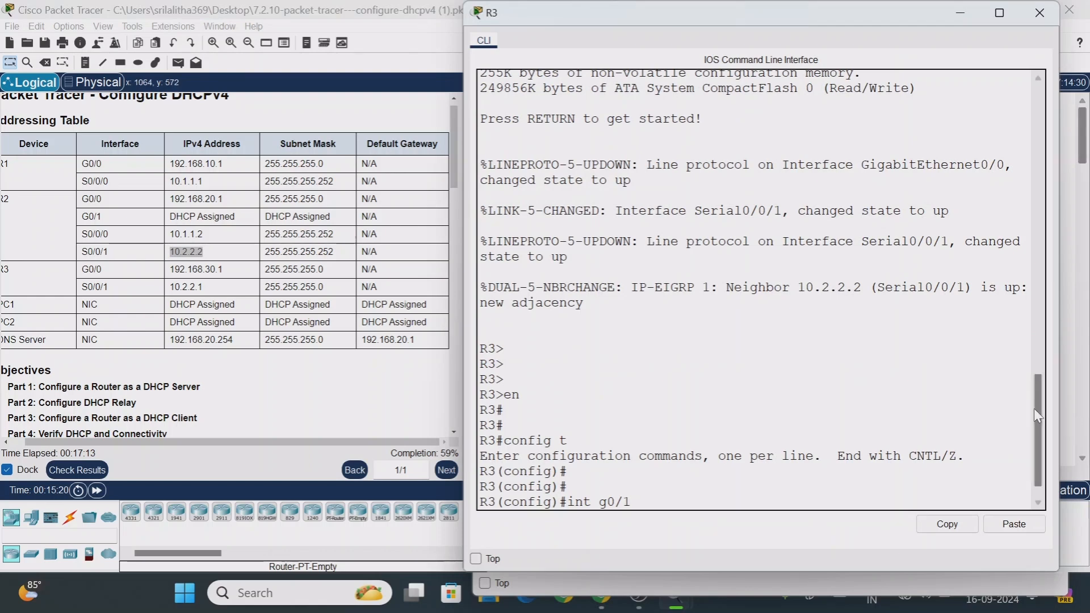
{"action": "key", "text": "Return"}
{"action": "type", "text": "ip helper-add"}
{"action": "key", "text": "Tab"}
{"action": "right_click", "coordinate": [735, 500]}
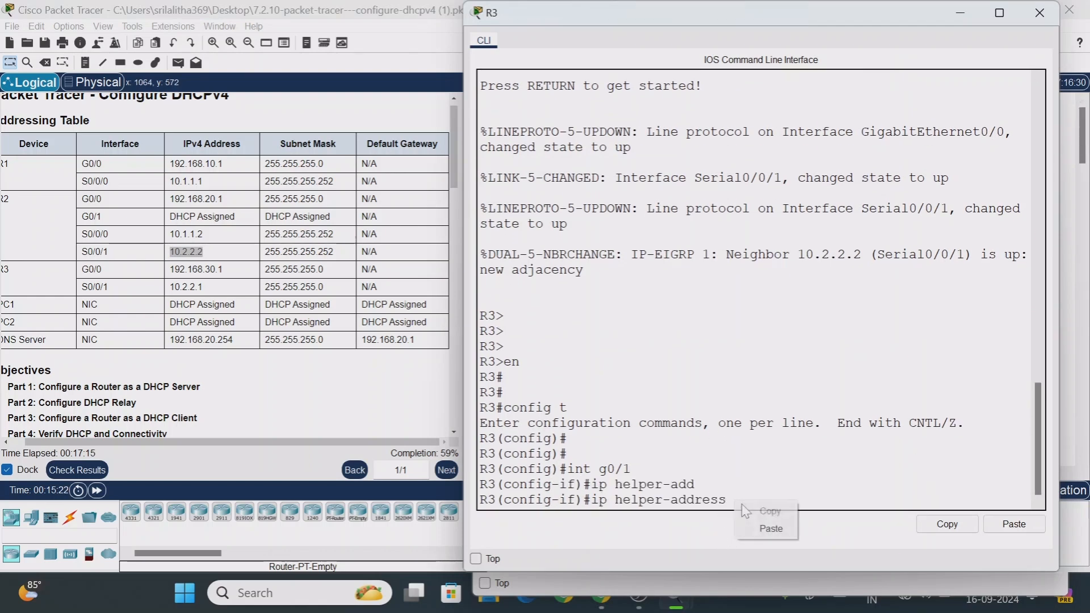
{"action": "left_click", "coordinate": [755, 528]}
{"action": "key", "text": "Return"}
{"action": "key", "text": "Return"}
{"action": "key", "text": "Return"}
{"action": "key", "text": "Return"}
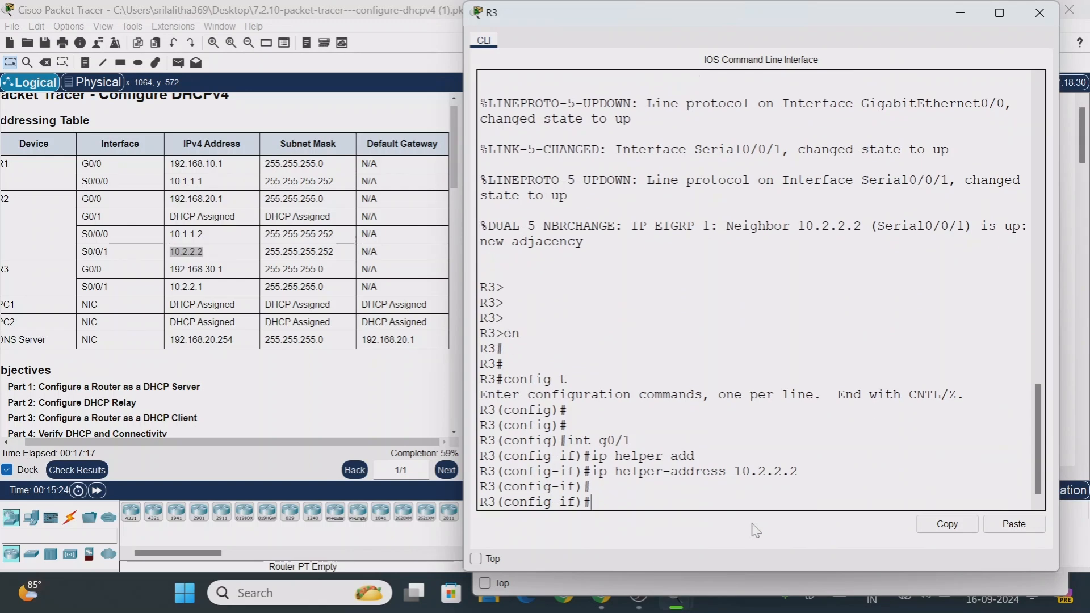
Step: Exit interface and global configuration mode on R3, back to privileged EXEC mode
{"action": "type", "text": "exit"}
{"action": "key", "text": "Return"}
{"action": "key", "text": "Return"}
{"action": "key", "text": "Return"}
{"action": "key", "text": "Return"}
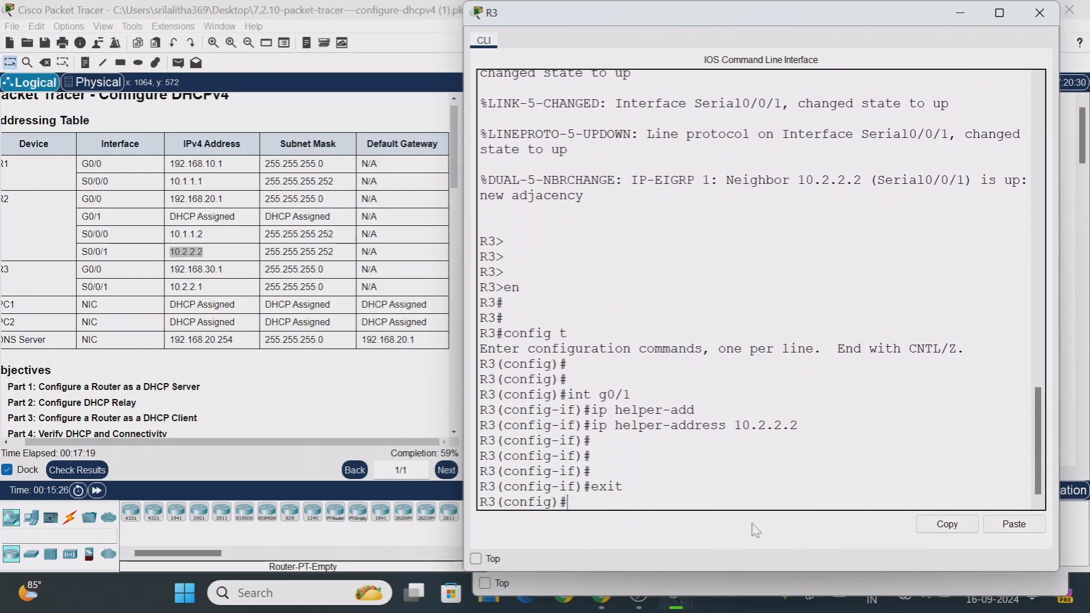
{"action": "type", "text": "exit"}
{"action": "key", "text": "Return"}
{"action": "key", "text": "Return"}
{"action": "key", "text": "Return"}
{"action": "key", "text": "Return"}
Step: Display R3's running configuration, then close the R3 window
{"action": "type", "text": "sh"}
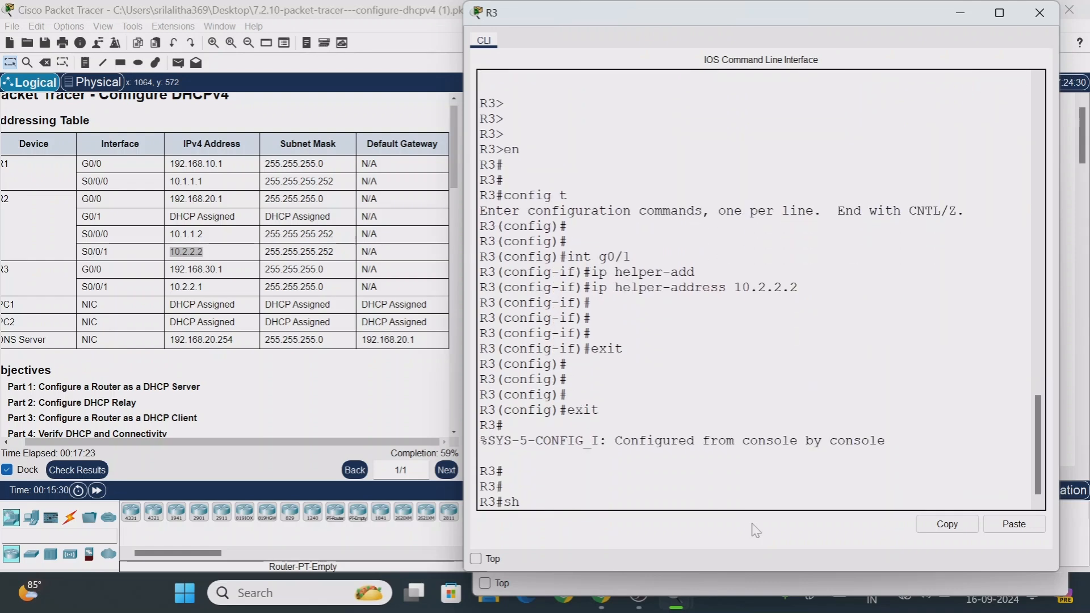
{"action": "type", "text": " ru"}
{"action": "key", "text": "Tab"}
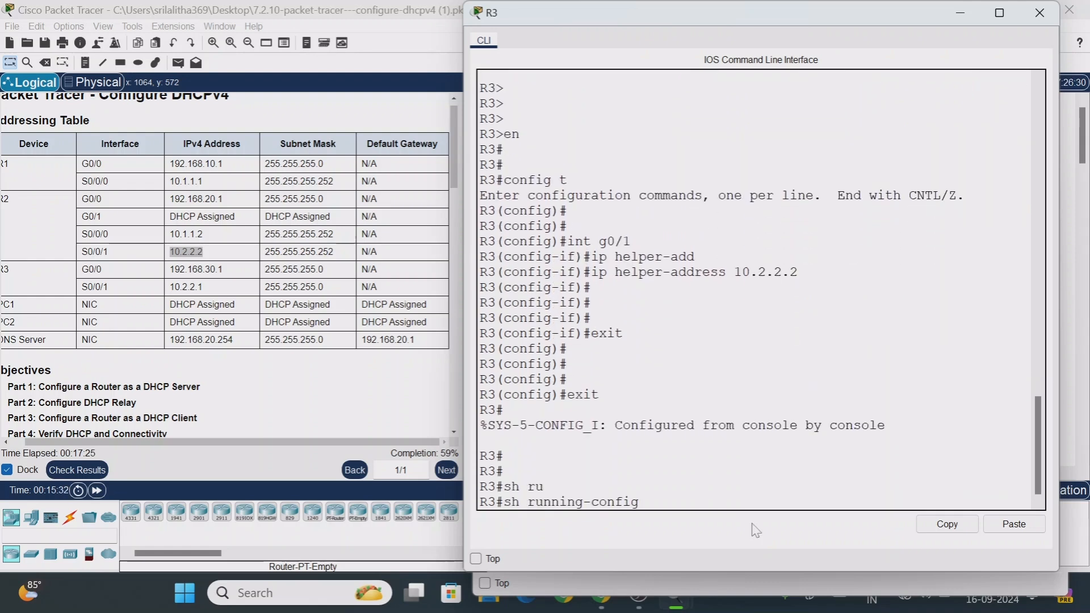
{"action": "key", "text": "Return"}
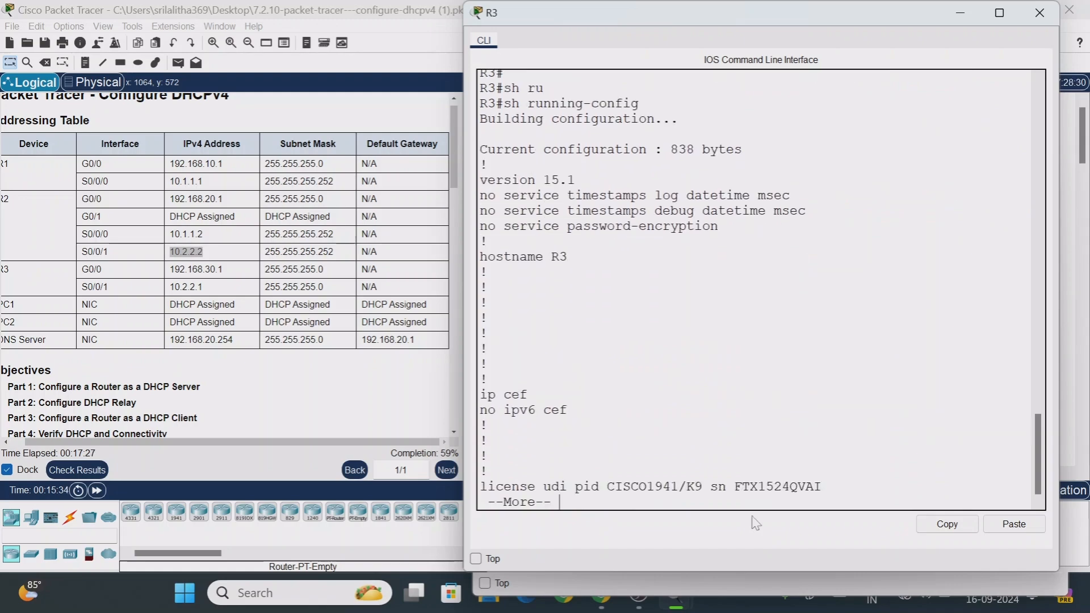
{"action": "left_click", "coordinate": [1040, 13]}
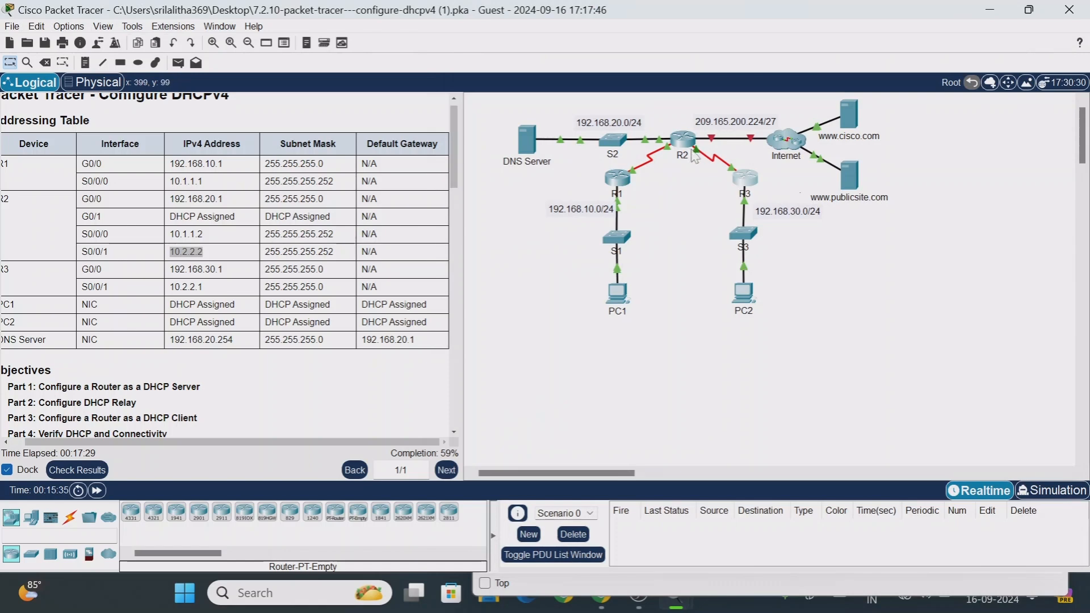
Step: Read the Part 3 instructions for making R2 a DHCP client and locate the g0/1 link in the topology
{"action": "left_click_drag", "start_coordinate": [454, 159], "coordinate": [500, 389]}
{"action": "left_click_drag", "start_coordinate": [73, 202], "coordinate": [226, 219]}
{"action": "left_click", "coordinate": [276, 210]}
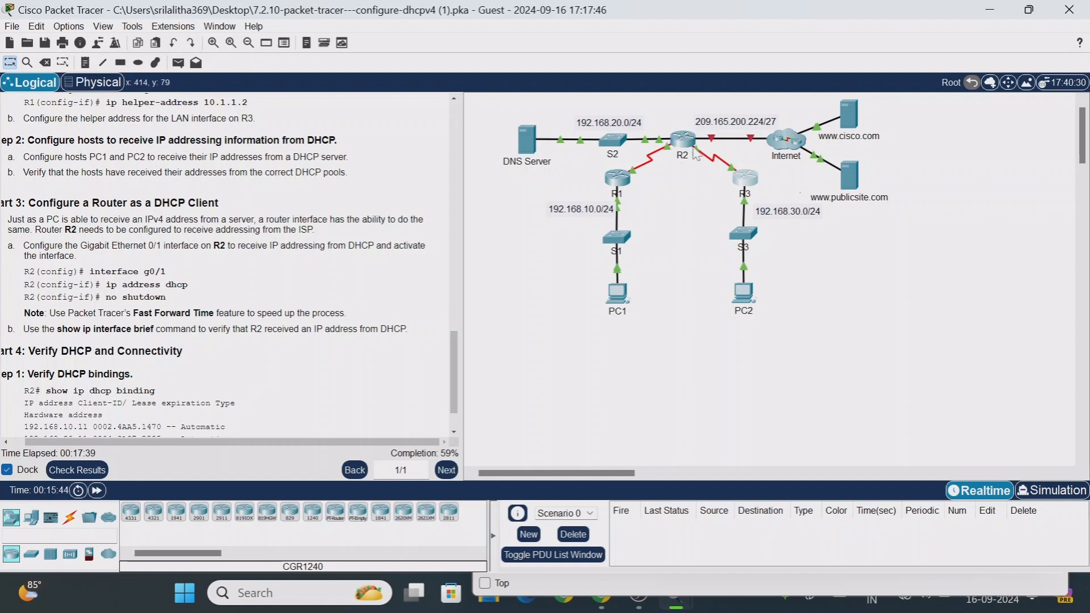
{"action": "mouse_move", "coordinate": [693, 149]}
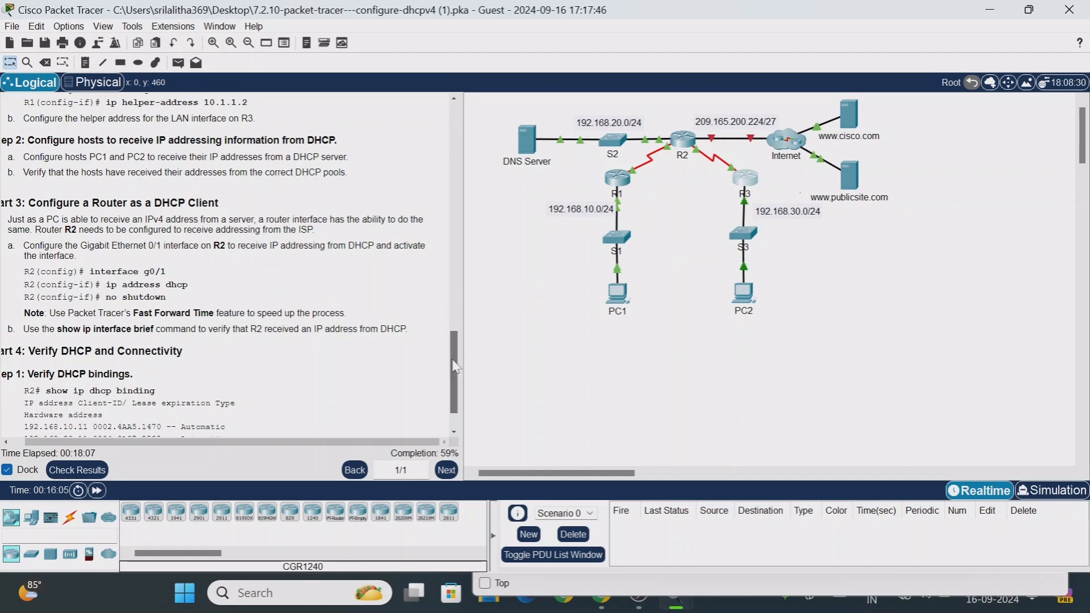
{"action": "left_click_drag", "start_coordinate": [454, 365], "coordinate": [454, 373]}
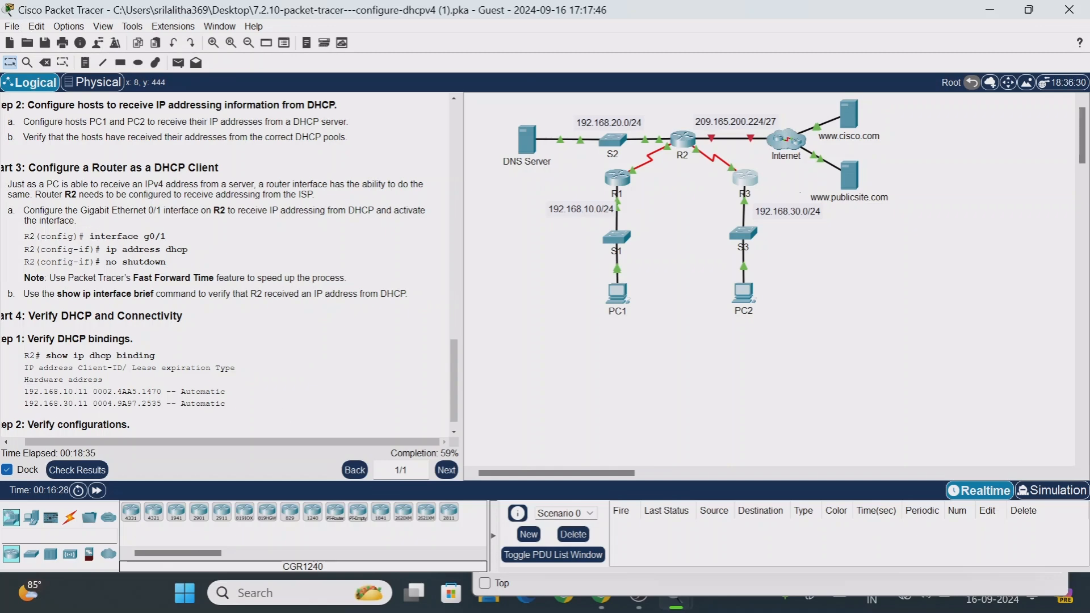
{"action": "left_click_drag", "start_coordinate": [89, 236], "coordinate": [171, 236]}
{"action": "left_click", "coordinate": [194, 239]}
{"action": "mouse_move", "coordinate": [714, 142]}
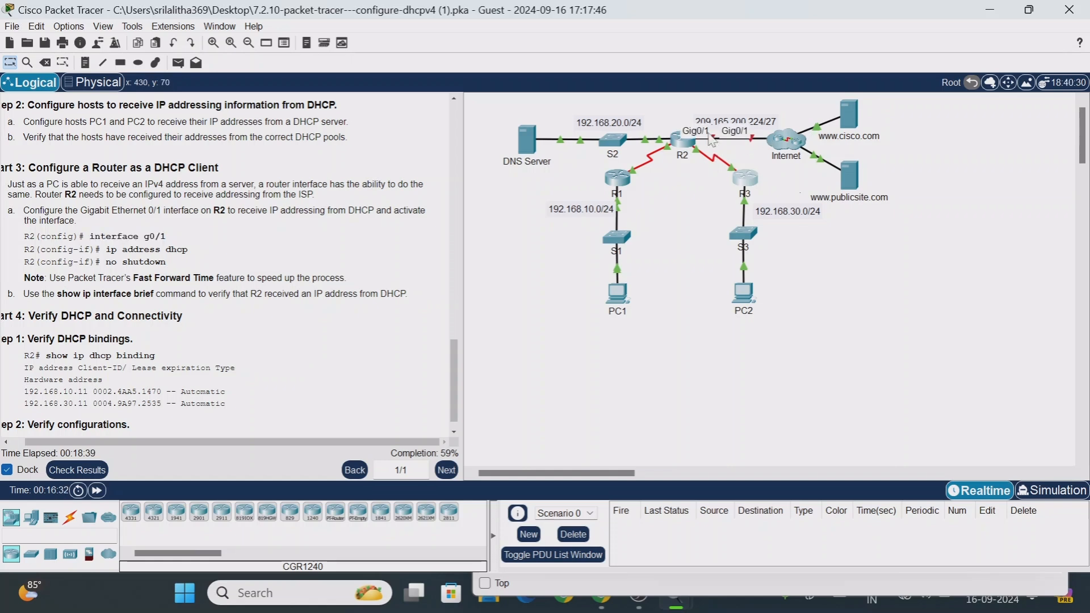
Step: Open R2's command line, exit configuration mode and check the DHCP exclusions and R1-LAN pool in the running configuration
{"action": "left_click", "coordinate": [684, 139]}
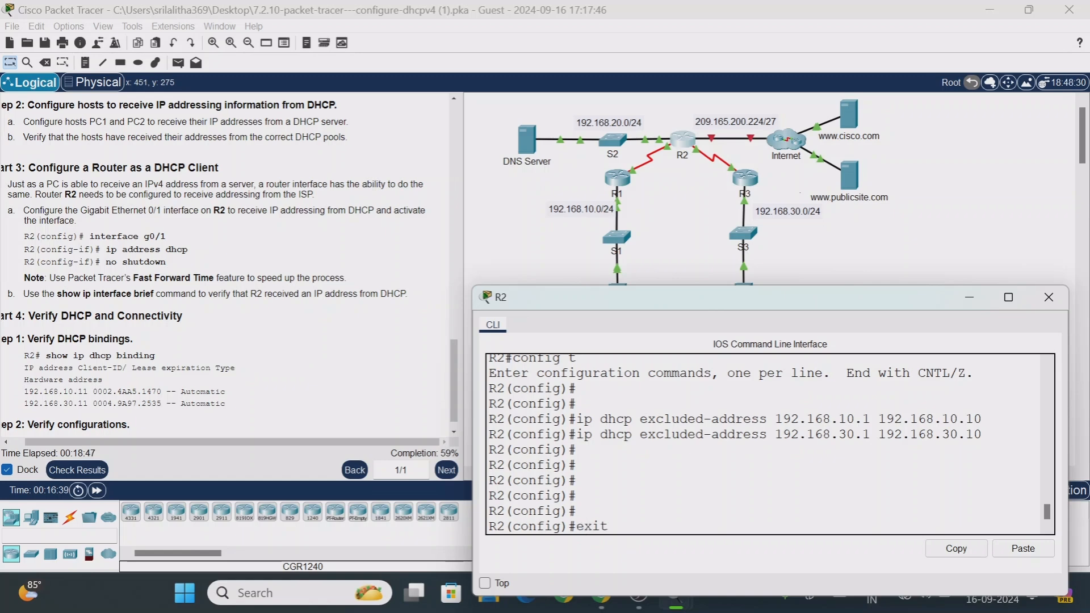
{"action": "key", "text": "Return"}
{"action": "key", "text": "Return"}
{"action": "type", "text": "sh ru"}
{"action": "key", "text": "Tab"}
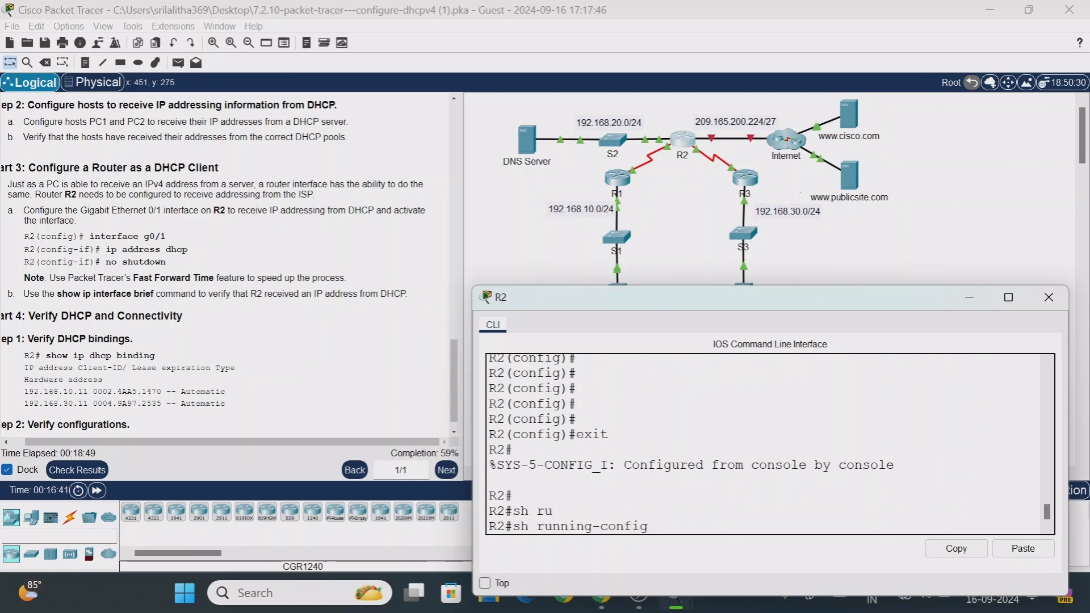
{"action": "key", "text": "Return"}
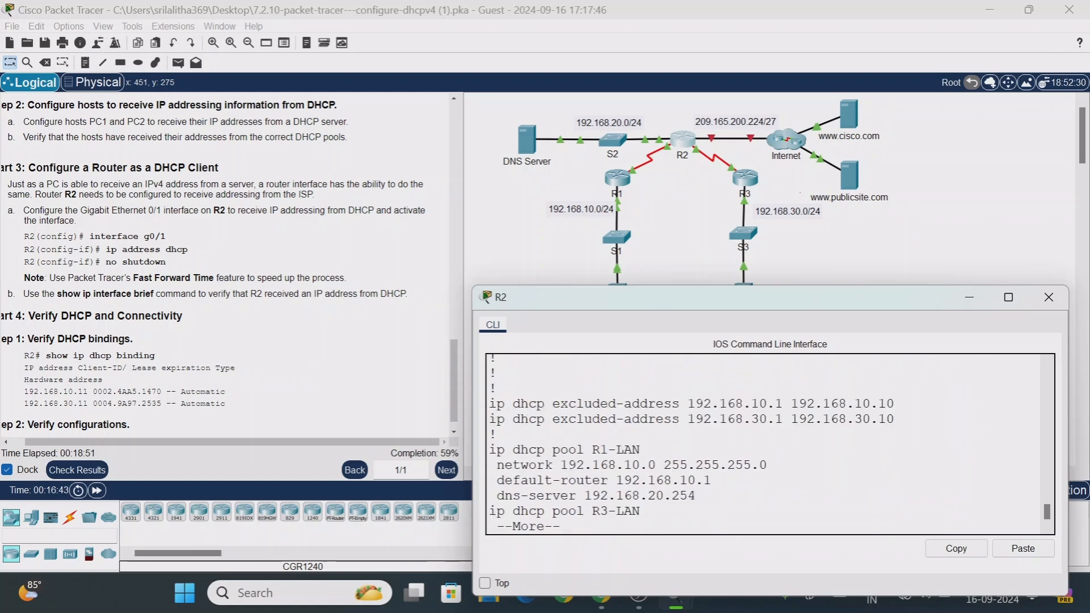
{"action": "left_click_drag", "start_coordinate": [673, 404], "coordinate": [768, 465]}
{"action": "left_click", "coordinate": [656, 495]}
{"action": "key", "text": "ctrl+c"}
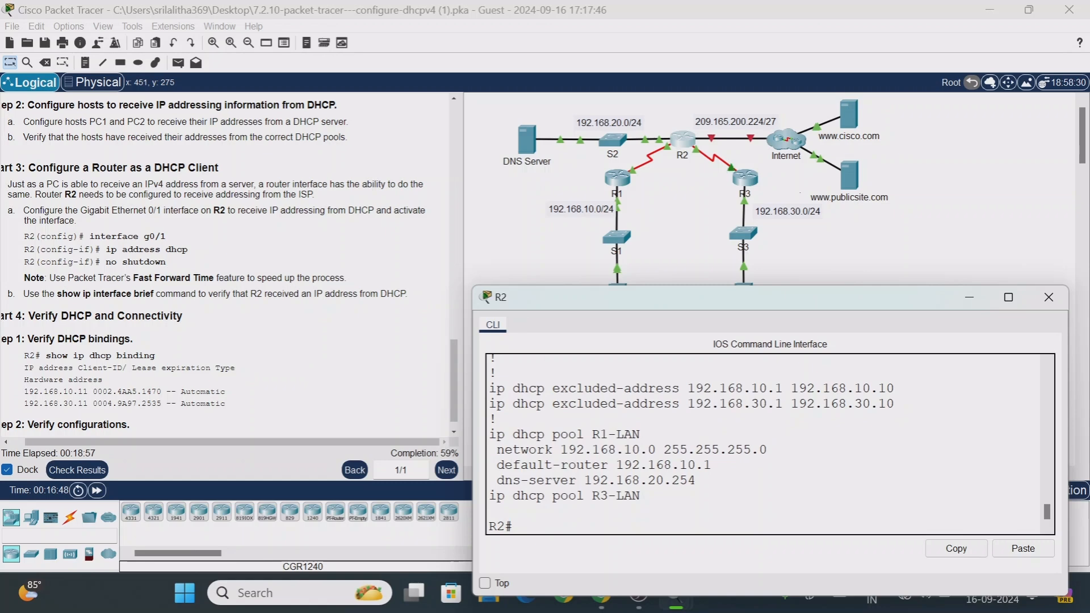
Step: Display R2's running configuration again and page through it to examine the R3-LAN pool and the GigabitEthernet0/1 settings
{"action": "key", "text": "Up"}
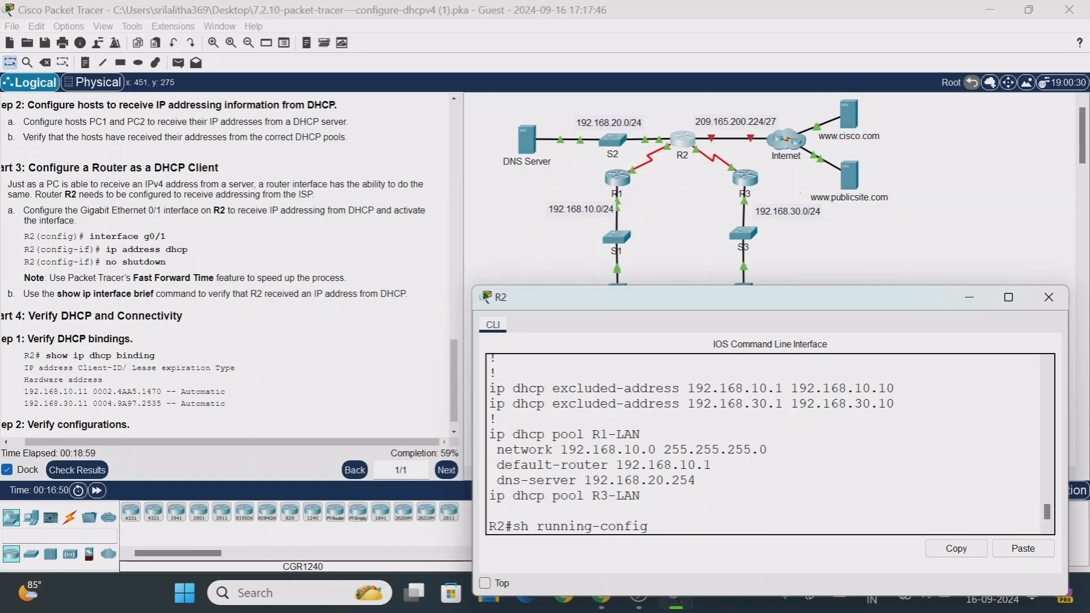
{"action": "key", "text": "Return"}
{"action": "key", "text": "Return"}
{"action": "key", "text": "Return"}
{"action": "key", "text": "Return"}
{"action": "key", "text": "Return"}
{"action": "key", "text": "Return"}
{"action": "key", "text": "Return"}
{"action": "key", "text": "Return"}
{"action": "key", "text": "Return"}
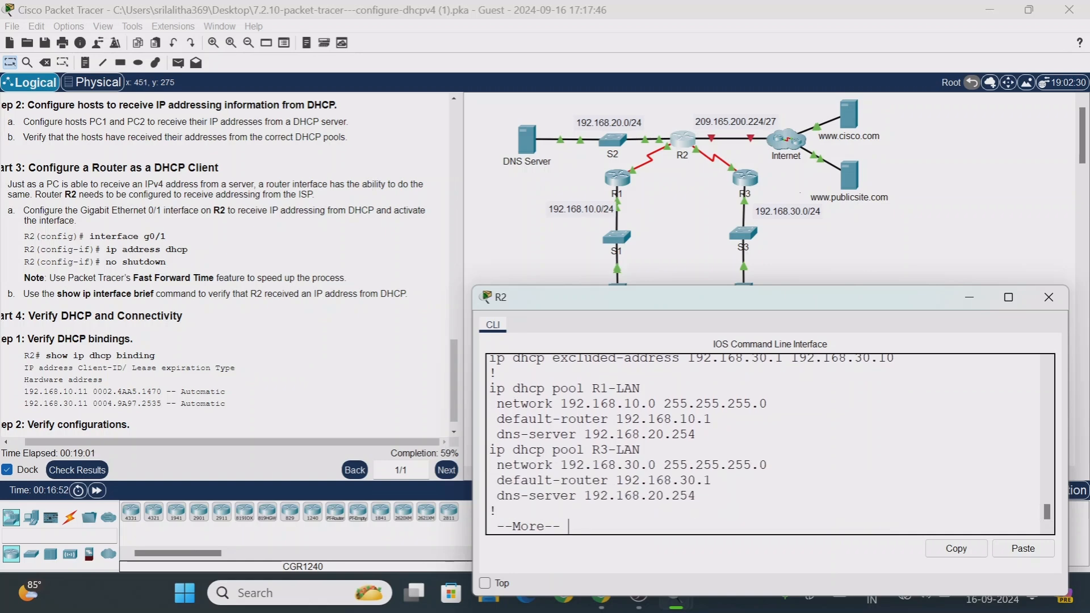
{"action": "key", "text": "Return"}
{"action": "key", "text": "Return"}
{"action": "key", "text": "Return"}
{"action": "key", "text": "Return"}
{"action": "key", "text": "Return"}
{"action": "key", "text": "Return"}
{"action": "key", "text": "Return"}
{"action": "key", "text": "Return"}
{"action": "key", "text": "Return"}
{"action": "key", "text": "Return"}
{"action": "key", "text": "Return"}
{"action": "key", "text": "Return"}
{"action": "key", "text": "Return"}
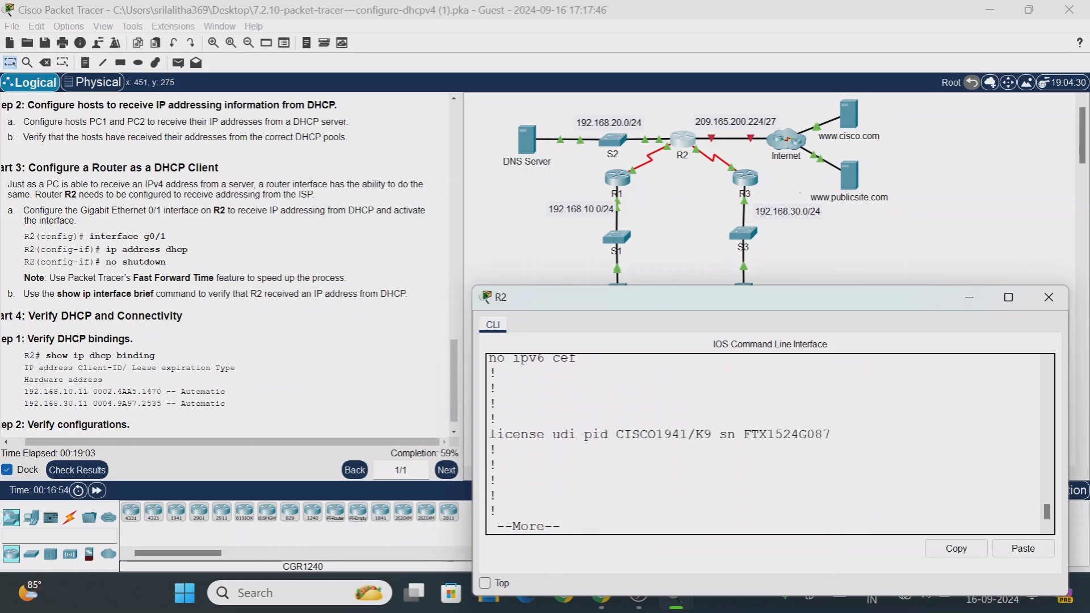
{"action": "key", "text": "Return"}
{"action": "key", "text": "Return"}
{"action": "key", "text": "Return"}
{"action": "key", "text": "Return"}
{"action": "key", "text": "Return"}
{"action": "key", "text": "Return"}
{"action": "key", "text": "Return"}
{"action": "key", "text": "Return"}
{"action": "key", "text": "Return"}
{"action": "key", "text": "Return"}
{"action": "key", "text": "Return"}
{"action": "key", "text": "Return"}
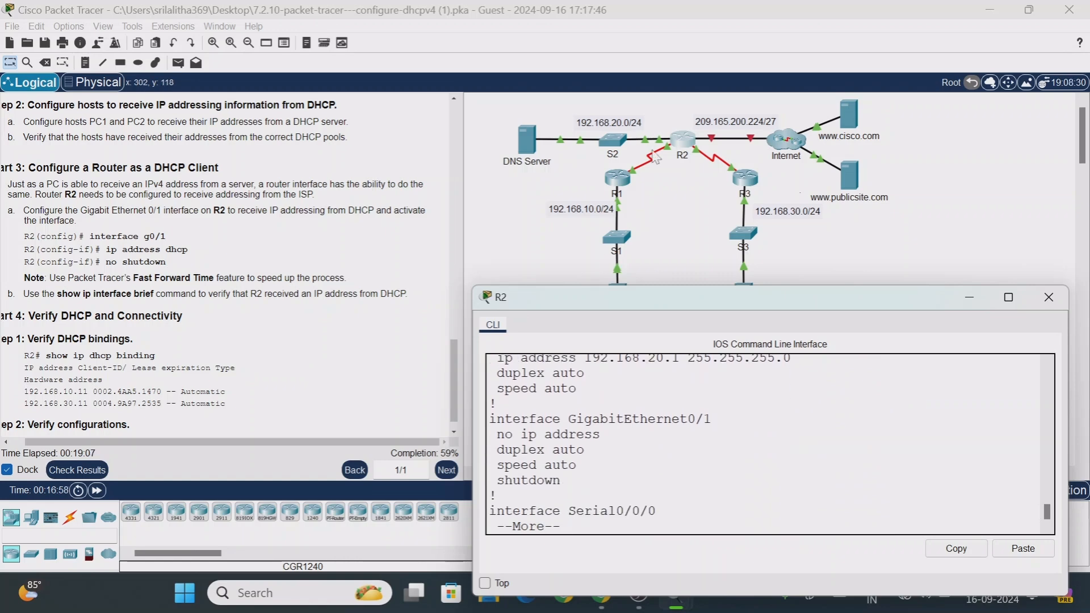
{"action": "left_click_drag", "start_coordinate": [518, 435], "coordinate": [561, 481]}
{"action": "key", "text": "q"}
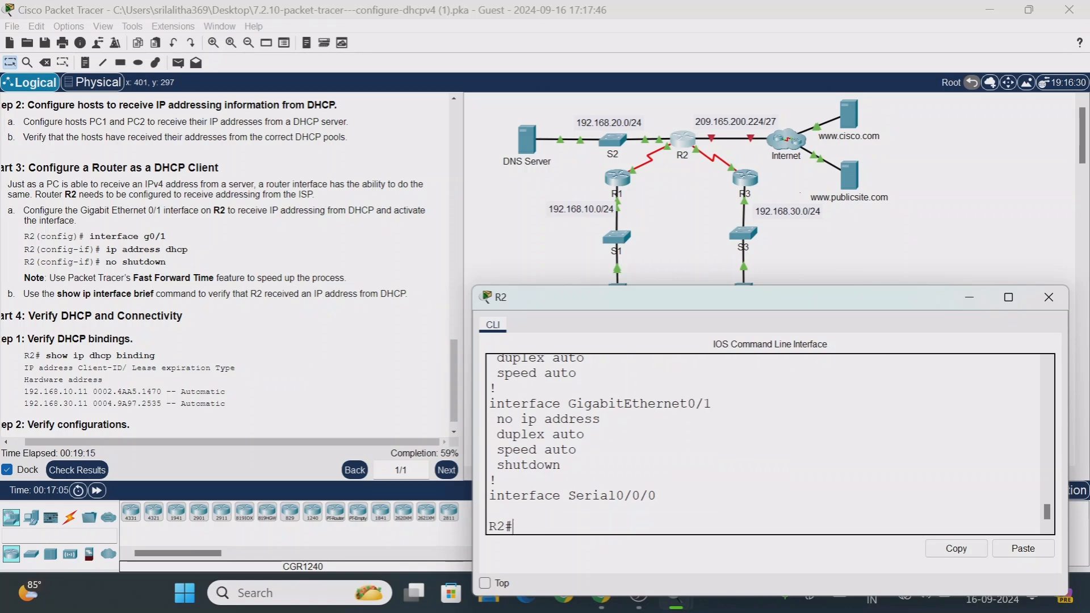
Step: Enter global configuration mode on R2 and open interface g0/1 for configuration
{"action": "type", "text": "config t"}
{"action": "key", "text": "Return"}
{"action": "key", "text": "Return"}
{"action": "key", "text": "Return"}
{"action": "key", "text": "Return"}
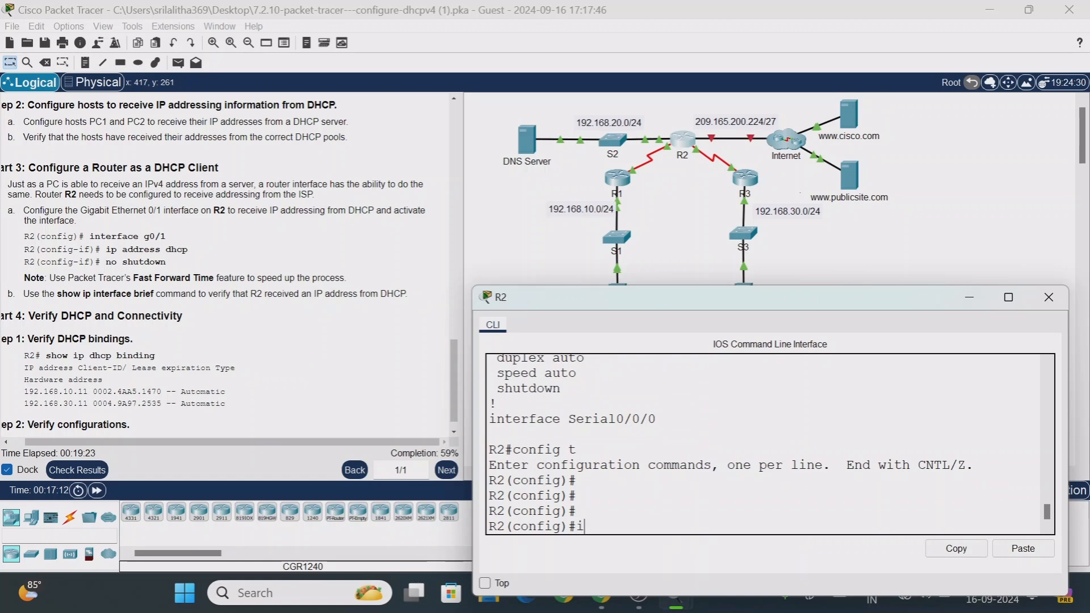
{"action": "type", "text": "int"}
{"action": "key", "text": "Tab"}
{"action": "type", "text": "g0/1"}
{"action": "key", "text": "Return"}
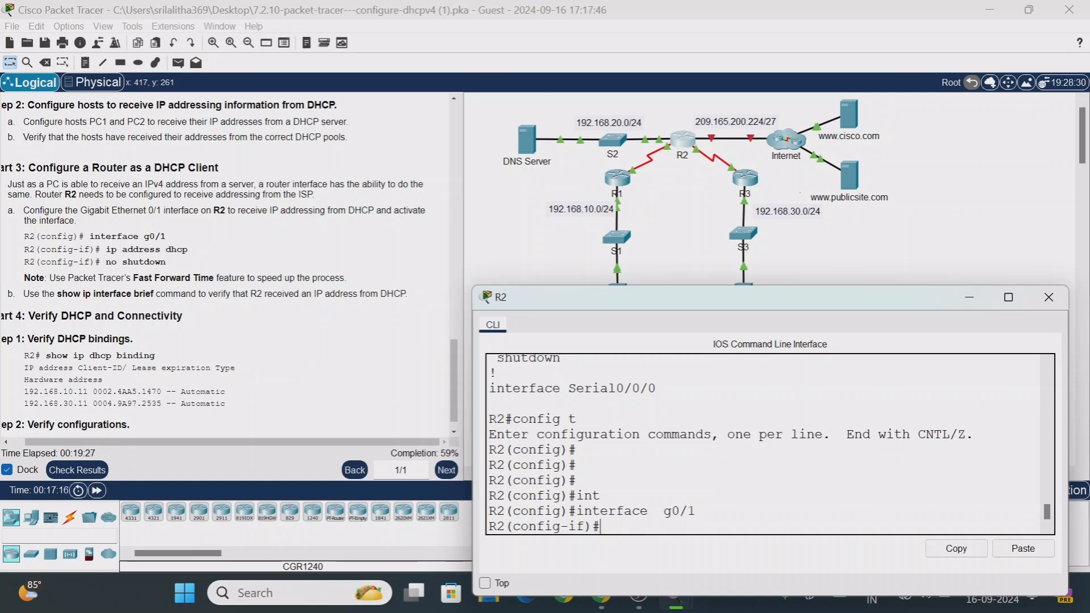
Step: Configure R2's interface g0/1 to obtain its IP address through DHCP
{"action": "type", "text": "ip add someip subne"}
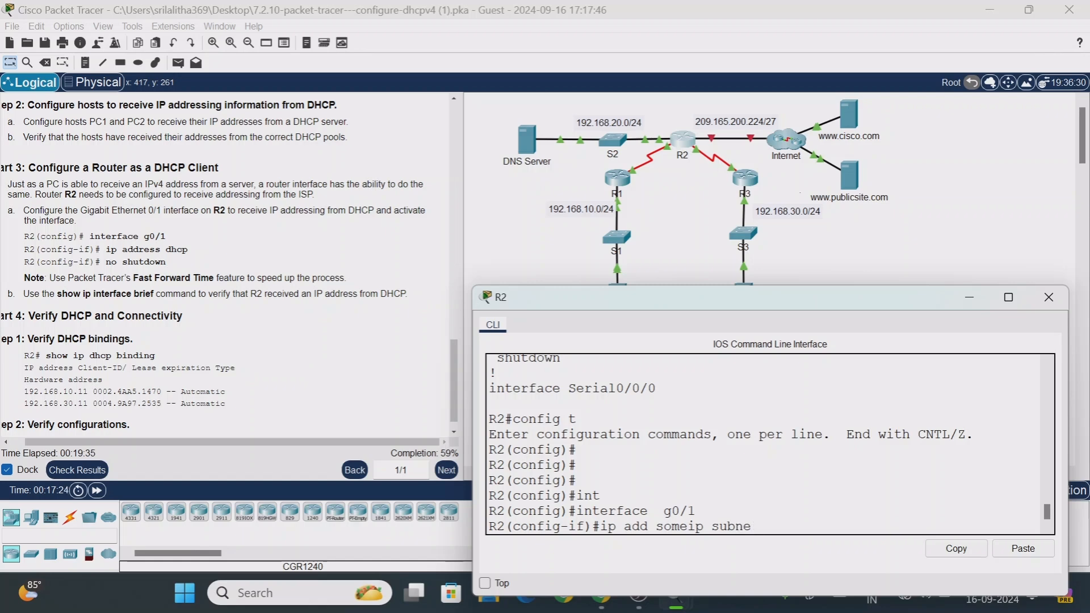
{"action": "key", "text": "BackSpace"}
{"action": "key", "text": "BackSpace"}
{"action": "key", "text": "BackSpace"}
{"action": "key", "text": "BackSpace"}
{"action": "key", "text": "BackSpace"}
{"action": "key", "text": "BackSpace"}
{"action": "key", "text": "BackSpace"}
{"action": "key", "text": "BackSpace"}
{"action": "key", "text": "BackSpace"}
{"action": "key", "text": "BackSpace"}
{"action": "key", "text": "BackSpace"}
{"action": "key", "text": "BackSpace"}
{"action": "key", "text": "BackSpace"}
{"action": "type", "text": "dhcp"}
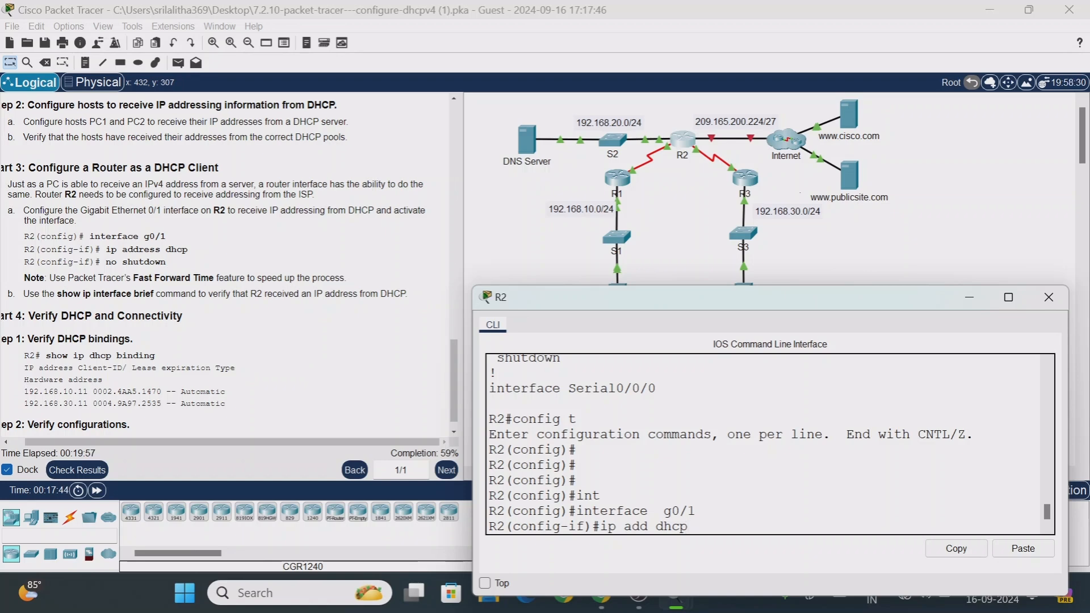
{"action": "key", "text": "Return"}
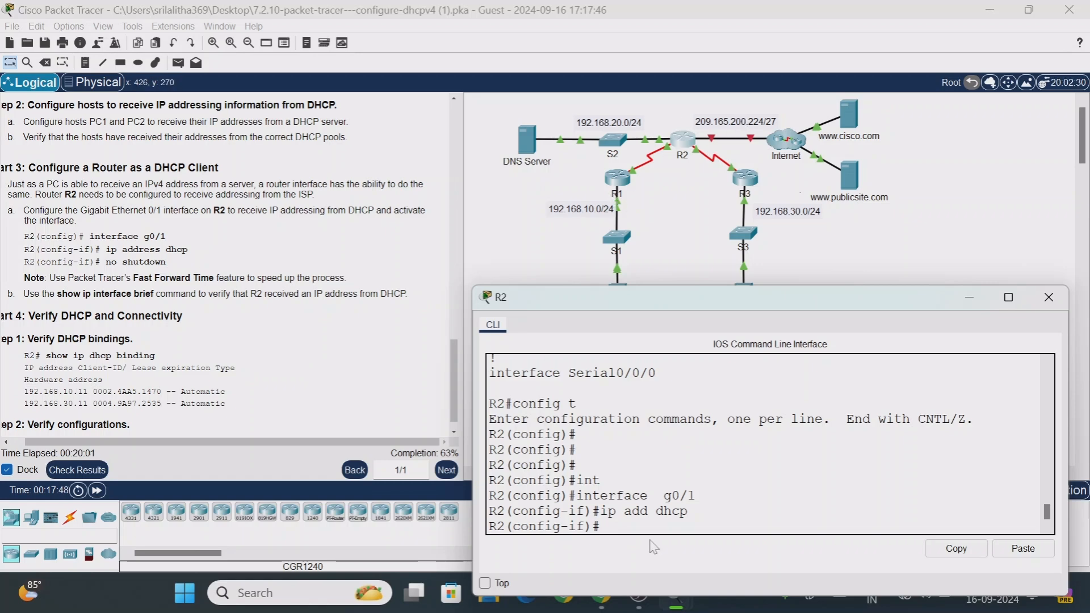
Step: Activate R2's interface g0/1 with no shutdown and close the router's command line
{"action": "type", "text": "no sh"}
{"action": "key", "text": "Tab"}
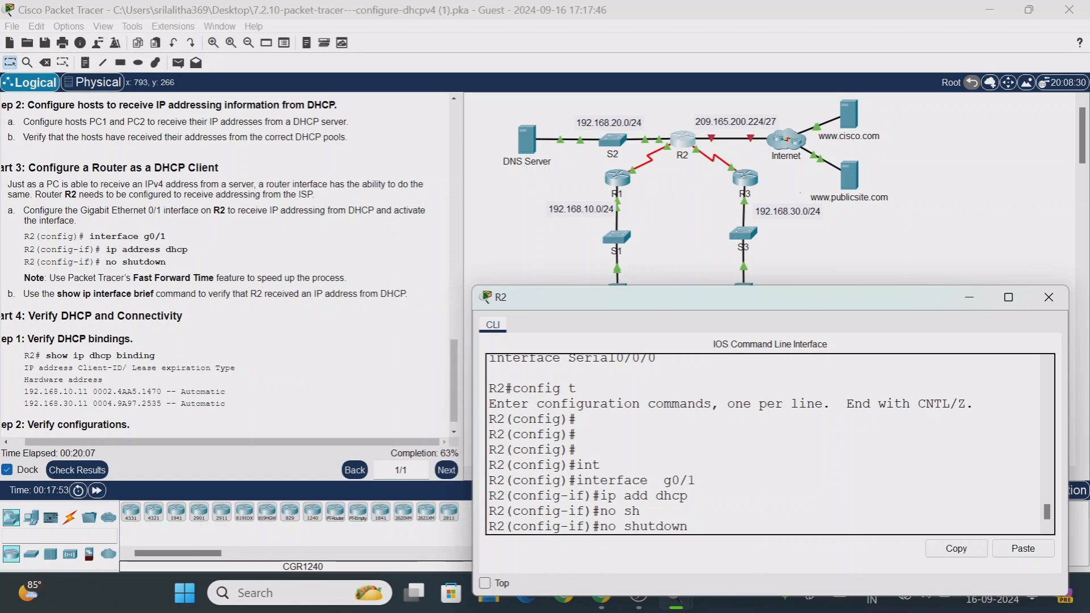
{"action": "key", "text": "Return"}
{"action": "key", "text": "Return"}
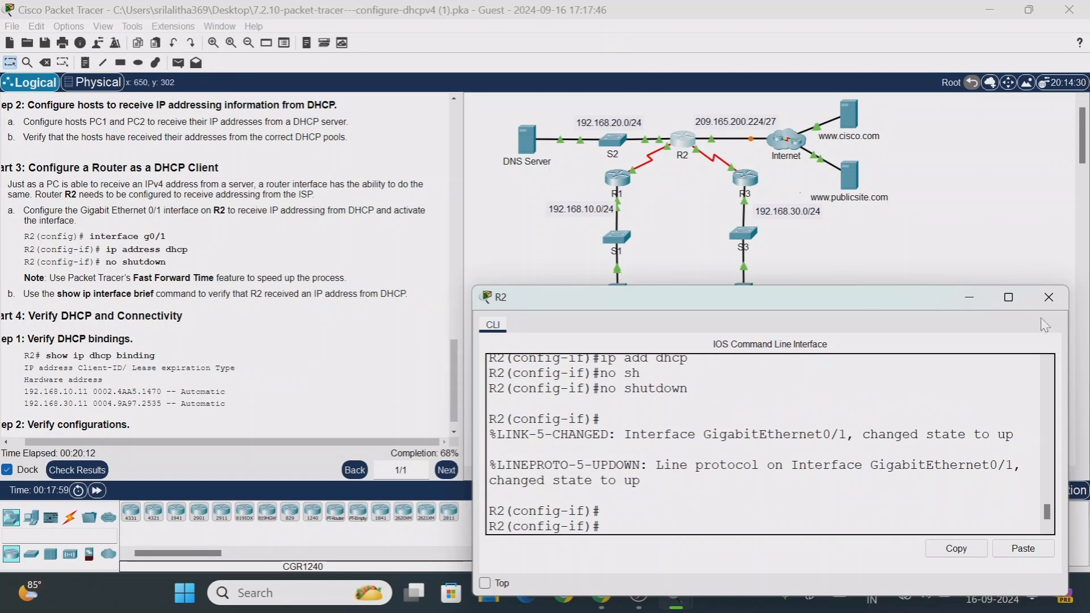
{"action": "left_click", "coordinate": [1048, 298]}
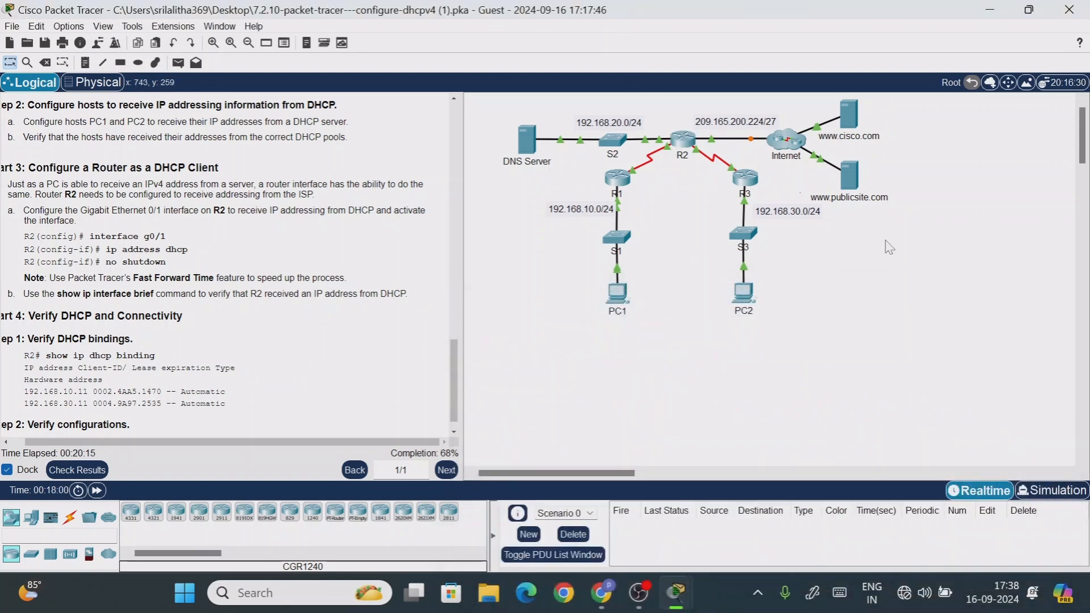
Step: Set PC1's FastEthernet0 interface to obtain its IPv4 addressing through DHCP
{"action": "mouse_move", "coordinate": [1085, 150]}
{"action": "left_mouse_down"}
{"action": "mouse_move", "coordinate": [1086, 173]}
{"action": "mouse_move", "coordinate": [1087, 150]}
{"action": "left_mouse_up"}
{"action": "scroll", "coordinate": [454, 366], "scroll_direction": "down", "scroll_amount": 1}
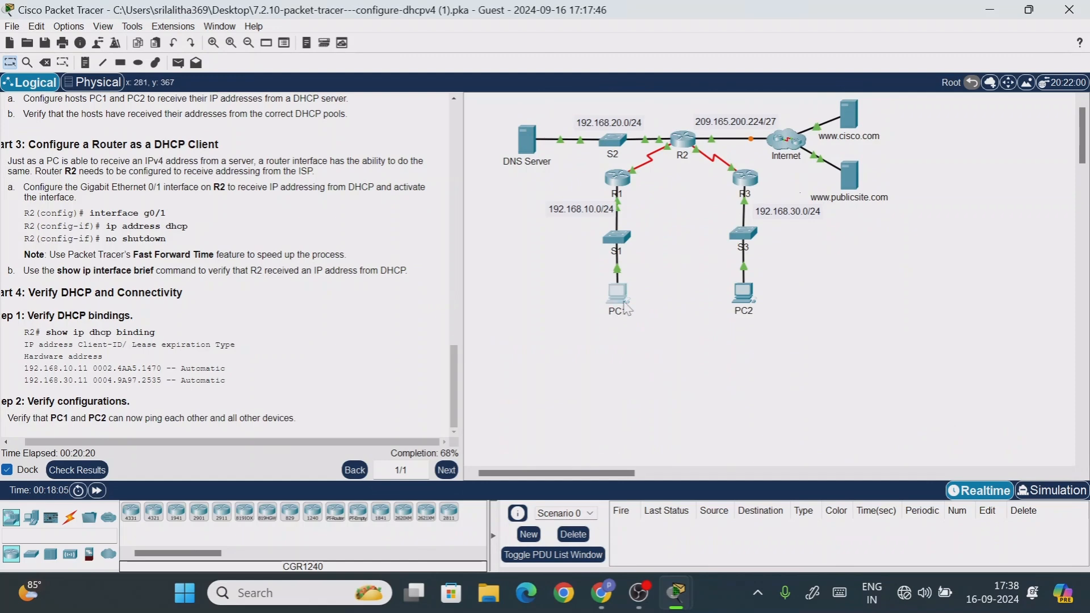
{"action": "left_click", "coordinate": [618, 294]}
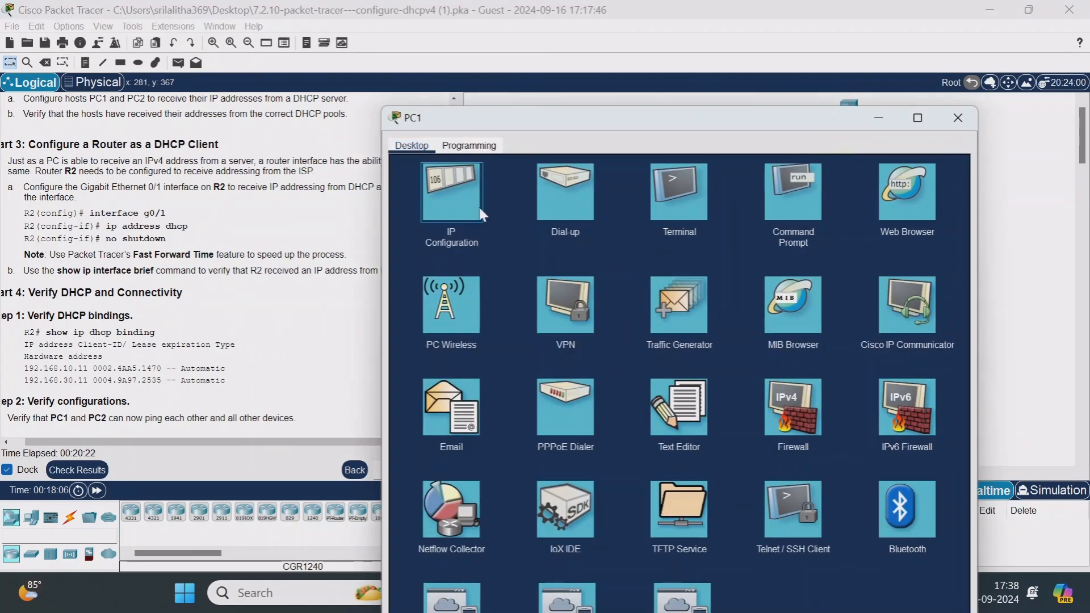
{"action": "left_click", "coordinate": [457, 204]}
{"action": "left_click", "coordinate": [433, 217]}
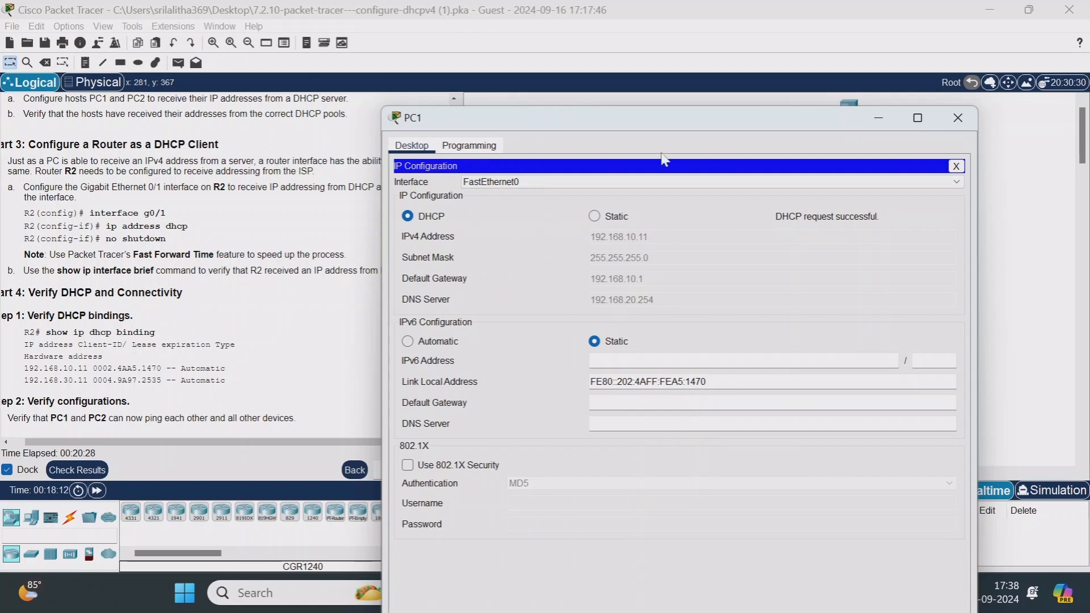
{"action": "left_click_drag", "start_coordinate": [665, 120], "coordinate": [325, 156]}
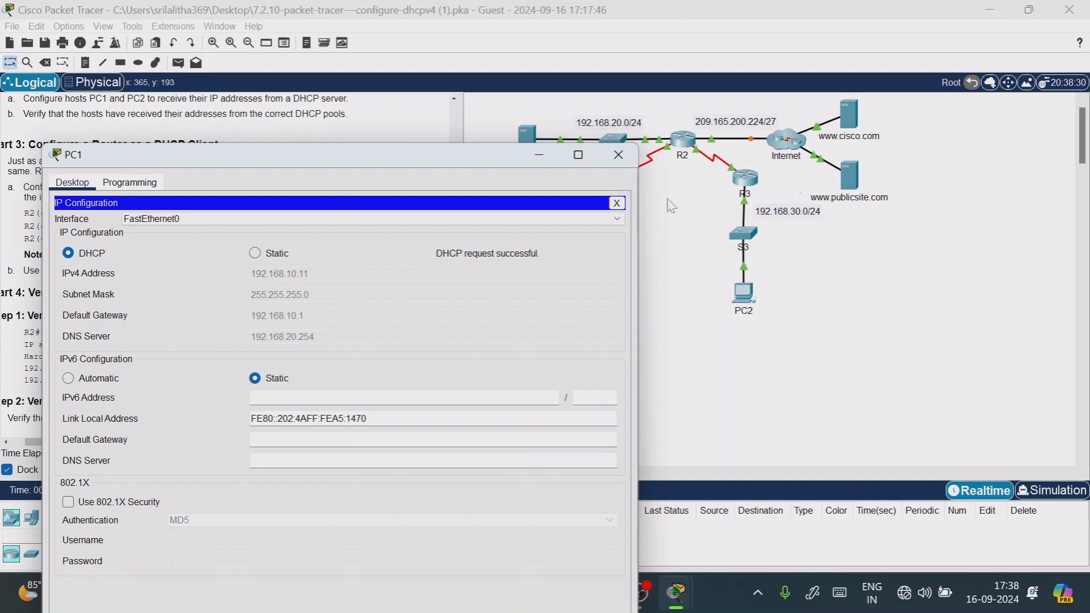
{"action": "left_click", "coordinate": [539, 158]}
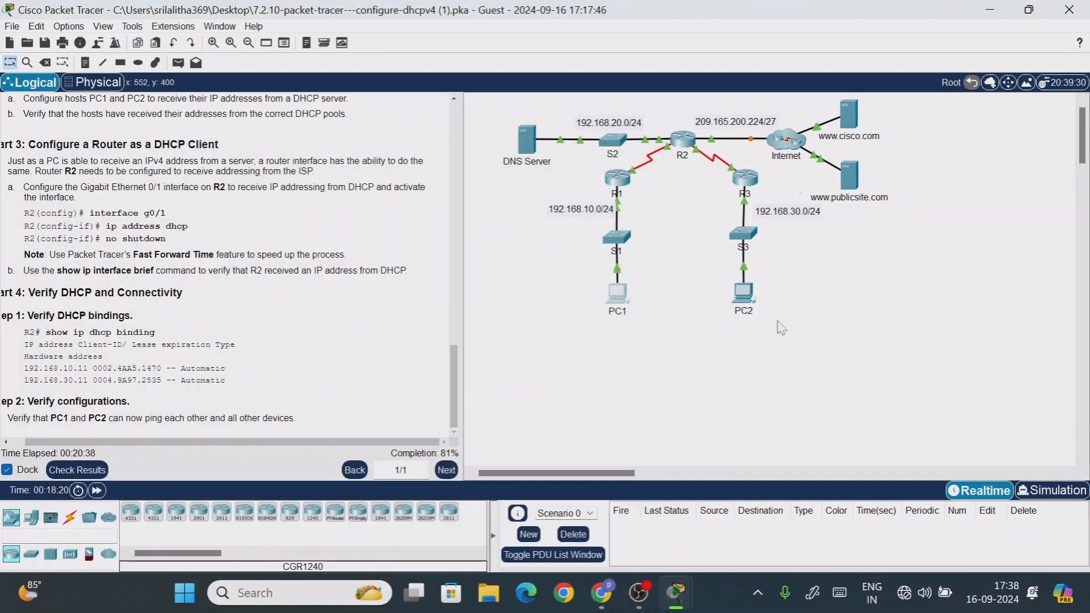
Step: Try twice to get a DHCP address on PC2 by switching its IP configuration to static and back to DHCP
{"action": "left_click", "coordinate": [741, 296]}
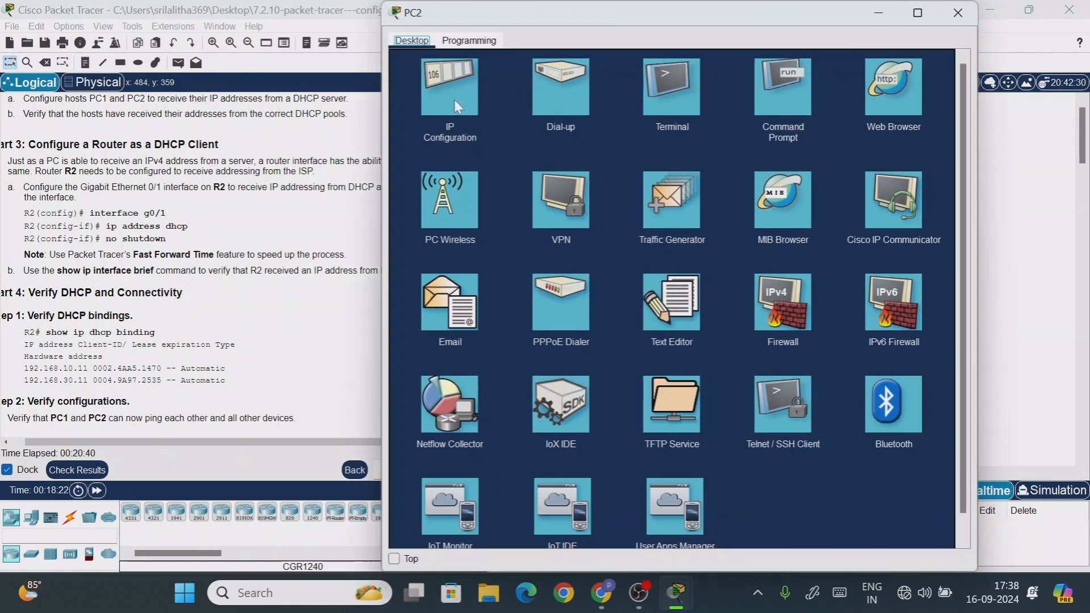
{"action": "left_click", "coordinate": [479, 138]}
{"action": "left_click", "coordinate": [594, 112]}
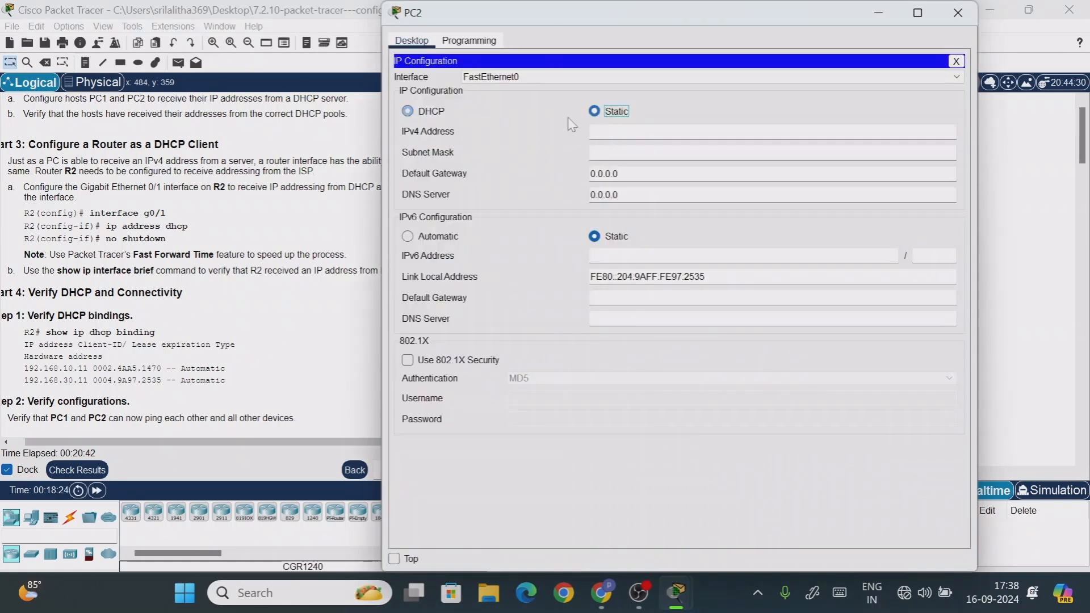
{"action": "left_click", "coordinate": [407, 111]}
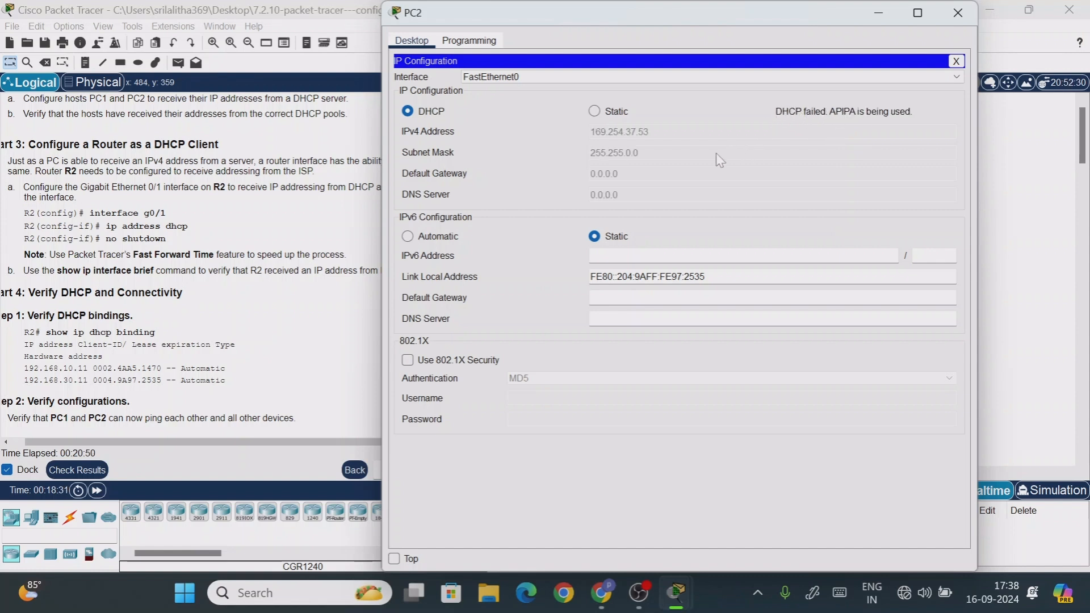
{"action": "left_click", "coordinate": [596, 117]}
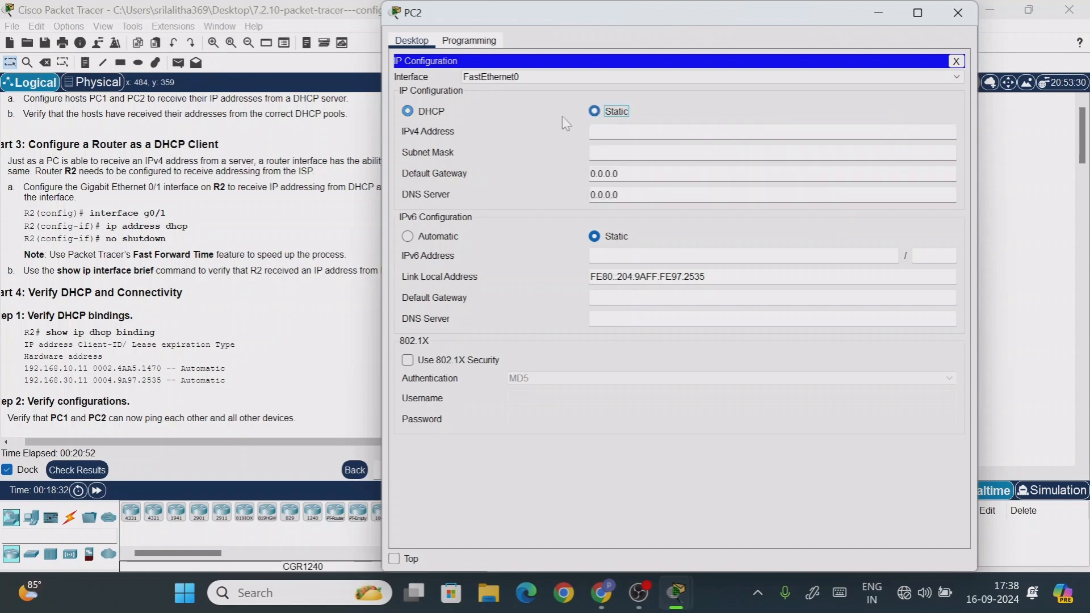
{"action": "left_click", "coordinate": [408, 116]}
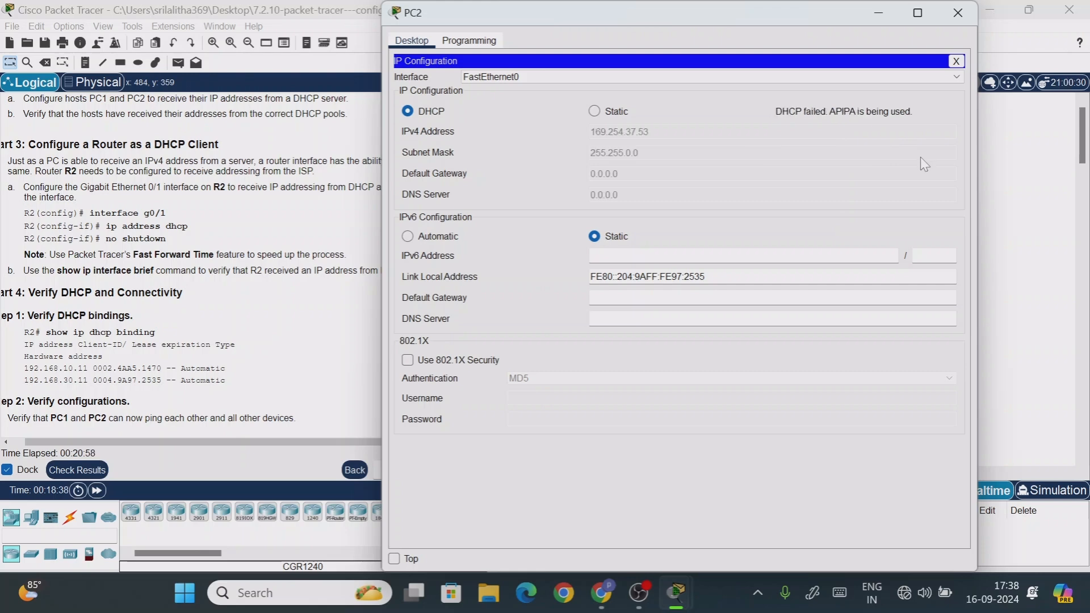
{"action": "left_click", "coordinate": [958, 12]}
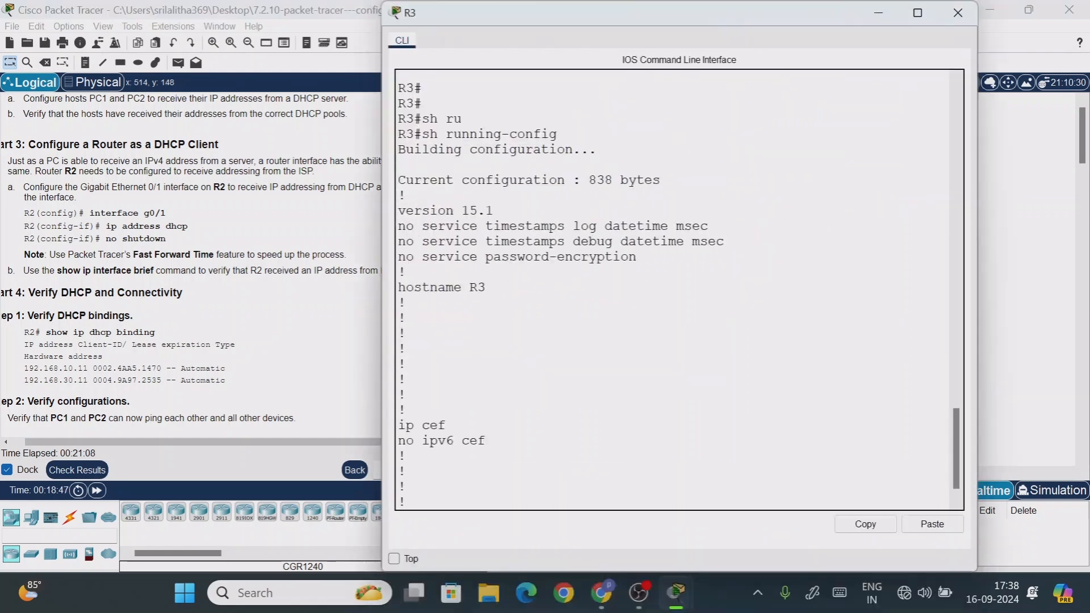
Step: Quit R3's running configuration listing, enter global configuration mode and open interface g0/1
{"action": "type", "text": "x"}
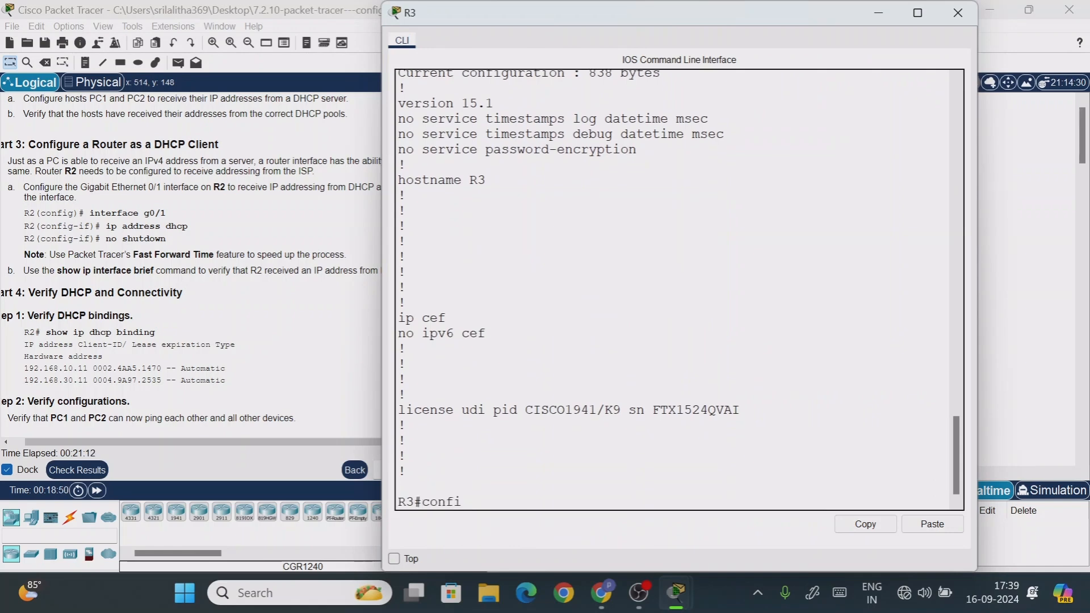
{"action": "key", "text": "Return"}
{"action": "key", "text": "Return"}
{"action": "key", "text": "Return"}
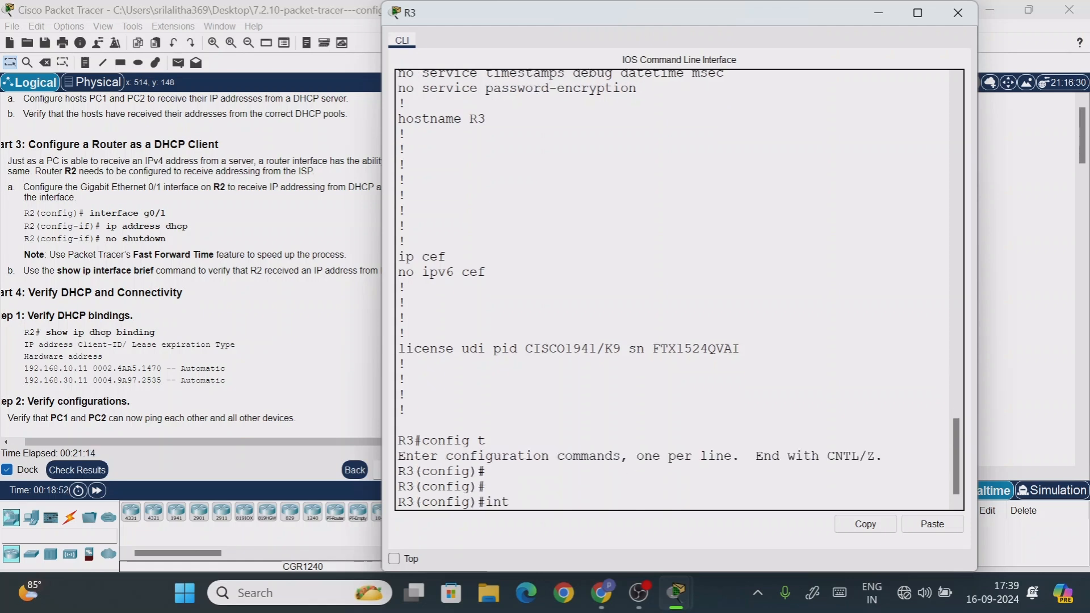
{"action": "type", "text": "int"}
{"action": "key", "text": "Tab"}
{"action": "type", "text": "g0/1"}
{"action": "key", "text": "Return"}
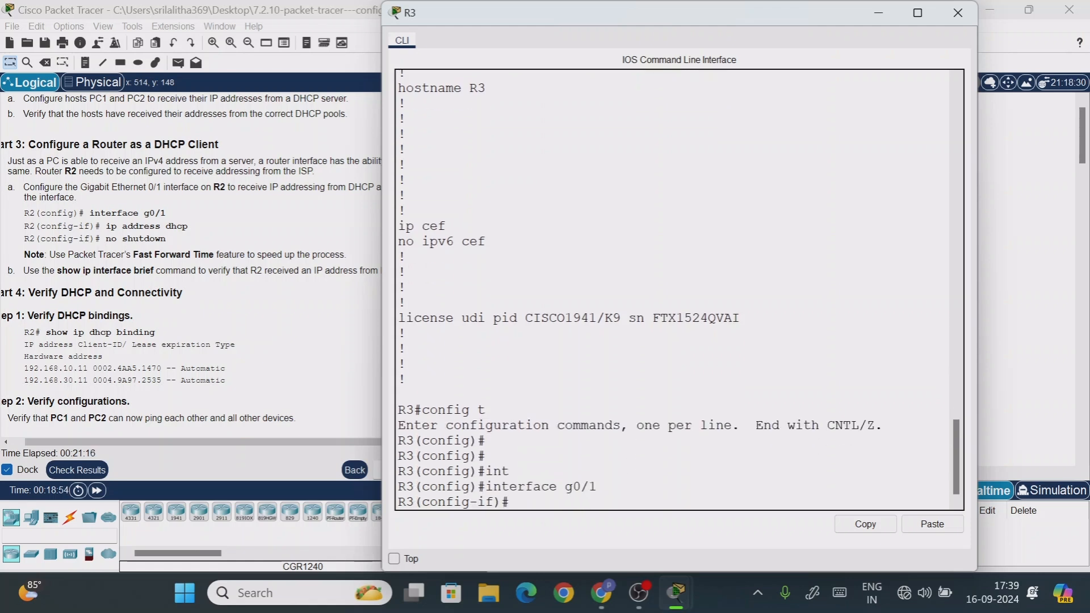
Step: Look up R2's S0/0/1 address in the Addressing Table and set R3's g0/1 helper address to 10.2.2.2
{"action": "type", "text": "ip h"}
{"action": "type", "text": "elpe-add"}
{"action": "key", "text": "Tab"}
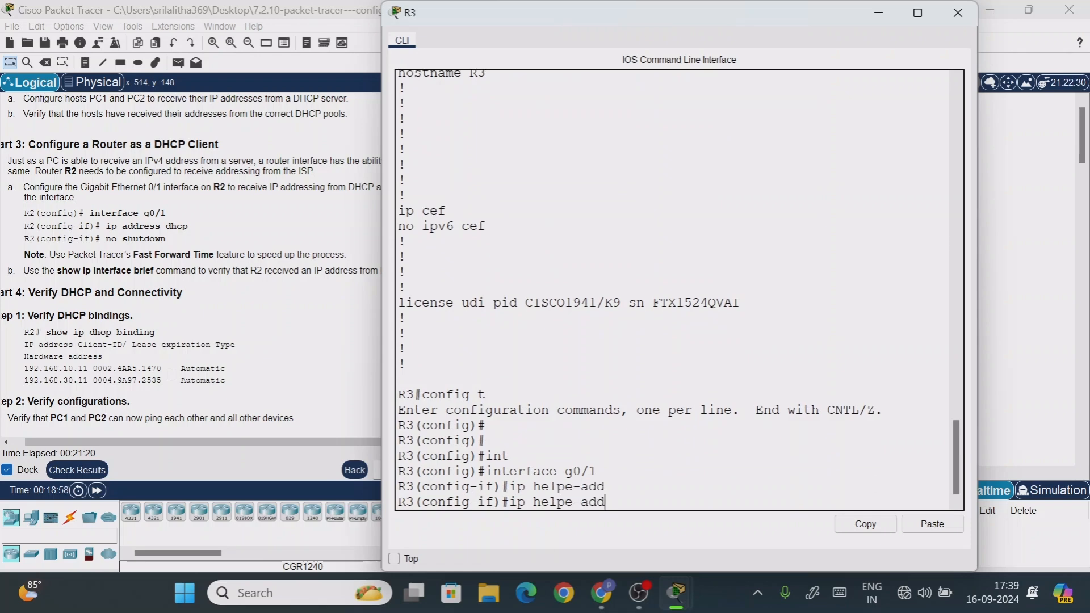
{"action": "key", "text": "BackSpace"}
{"action": "key", "text": "BackSpace"}
{"action": "key", "text": "BackSpace"}
{"action": "key", "text": "BackSpace"}
{"action": "type", "text": "er-add"}
{"action": "key", "text": "Tab"}
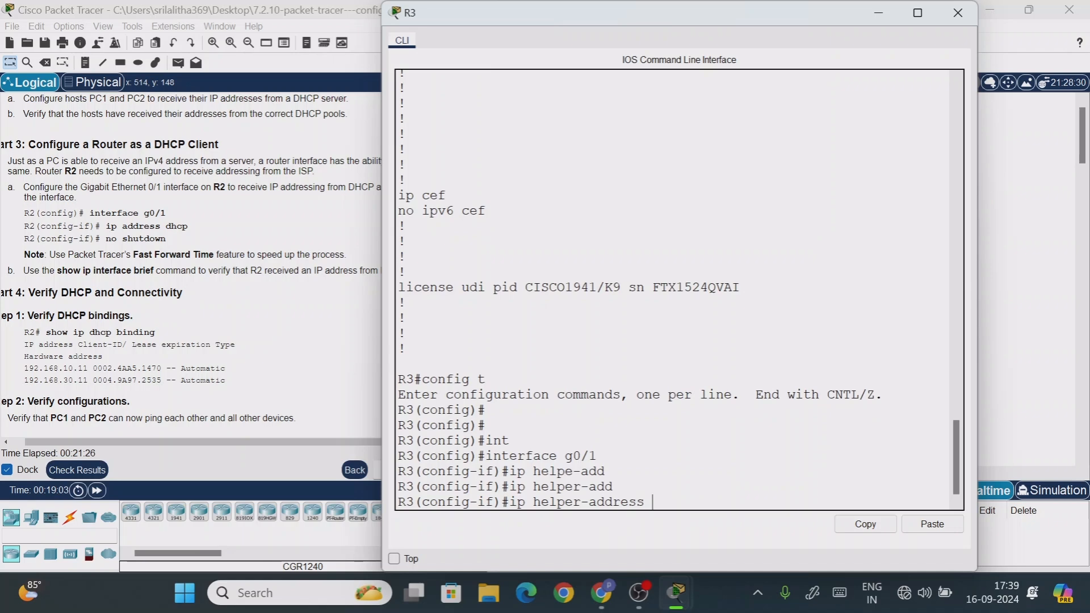
{"action": "left_click", "coordinate": [880, 12]}
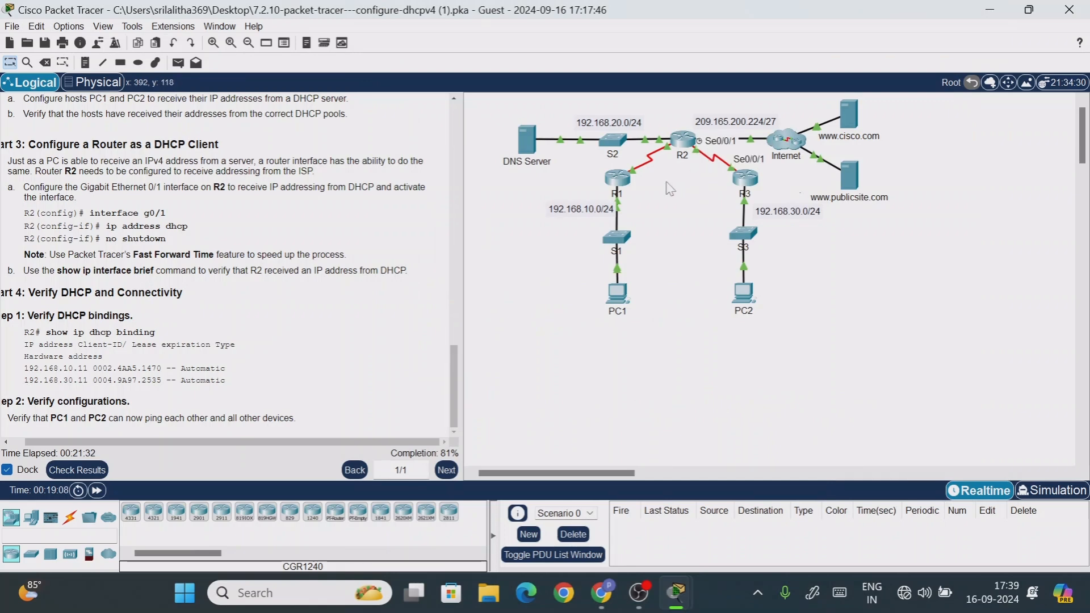
{"action": "left_click_drag", "start_coordinate": [455, 355], "coordinate": [482, 127]}
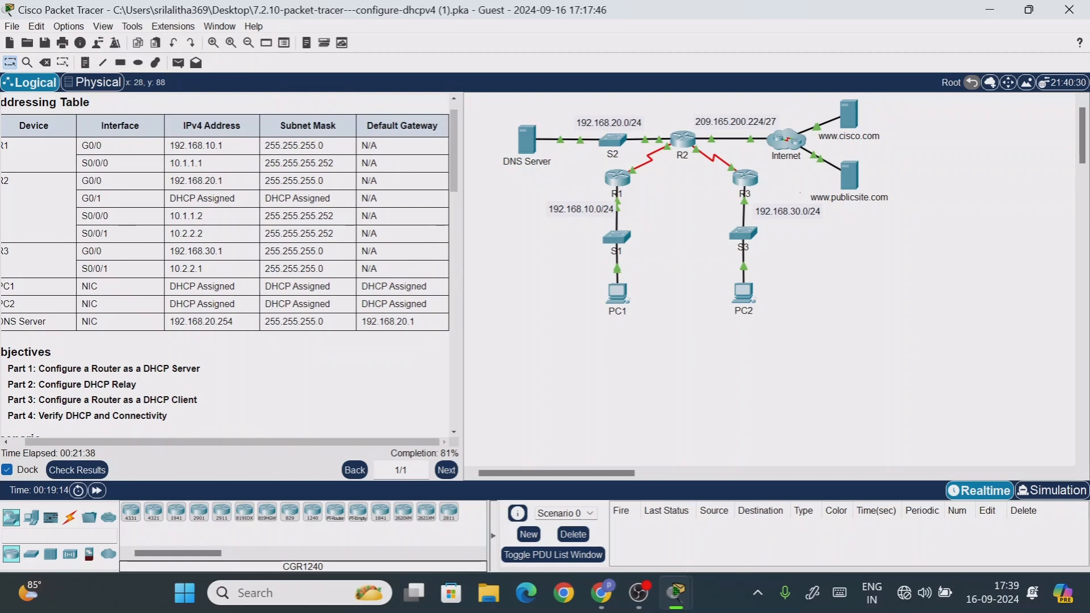
{"action": "left_click", "coordinate": [743, 181]}
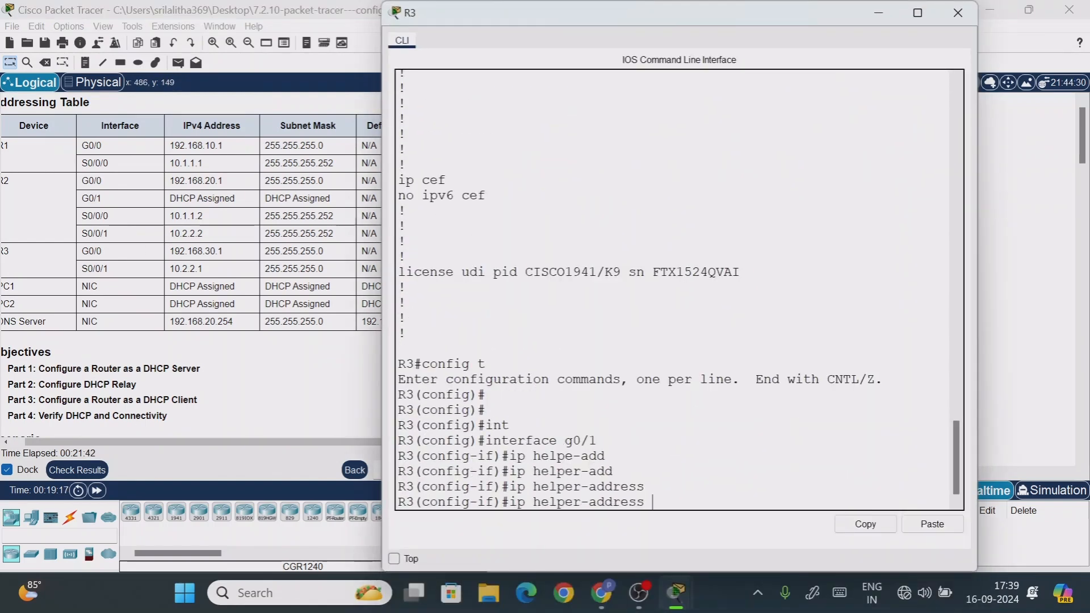
{"action": "type", "text": "10.2.2.2"}
{"action": "key", "text": "Return"}
{"action": "key", "text": "Return"}
{"action": "key", "text": "Return"}
{"action": "key", "text": "Return"}
Step: End the configuration session on R3 to return to privileged EXEC mode, and put its command line away
{"action": "type", "text": "end"}
{"action": "key", "text": "Return"}
{"action": "key", "text": "Return"}
{"action": "key", "text": "Return"}
{"action": "key", "text": "Return"}
{"action": "key", "text": "Return"}
{"action": "key", "text": "Return"}
{"action": "type", "text": "s"}
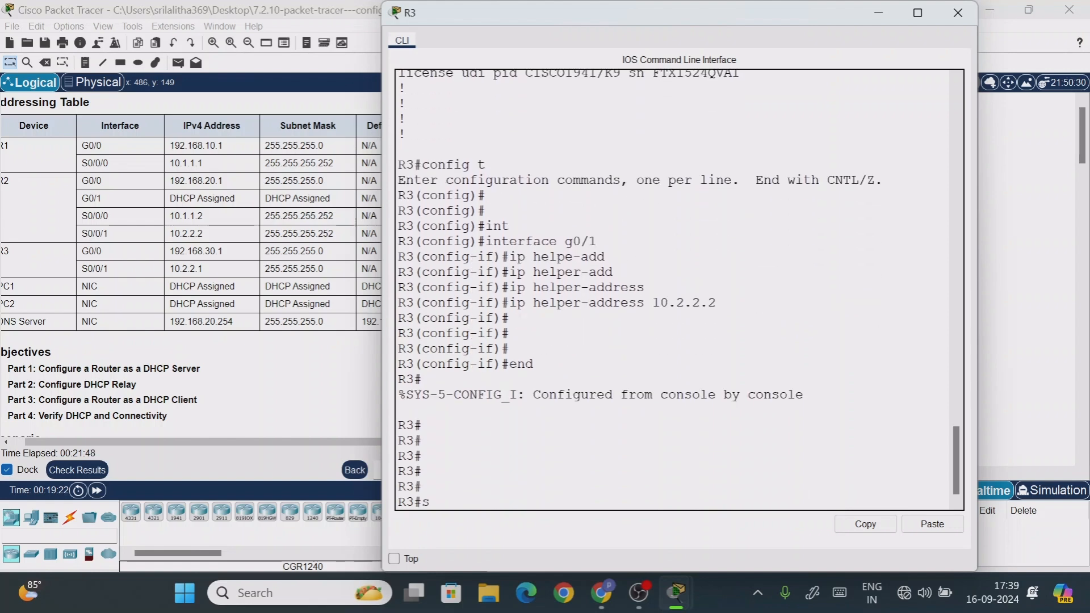
{"action": "key", "text": "BackSpace"}
{"action": "key", "text": "BackSpace"}
{"action": "left_click", "coordinate": [879, 14]}
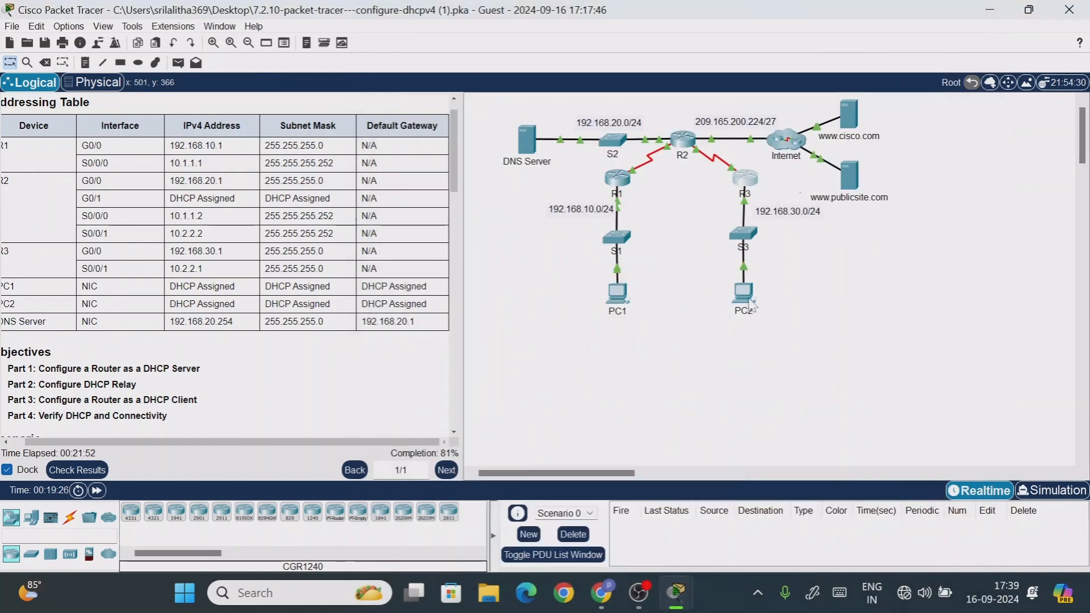
Step: Request a new address for PC2 by toggling its IP configuration from static to DHCP
{"action": "left_click", "coordinate": [751, 301]}
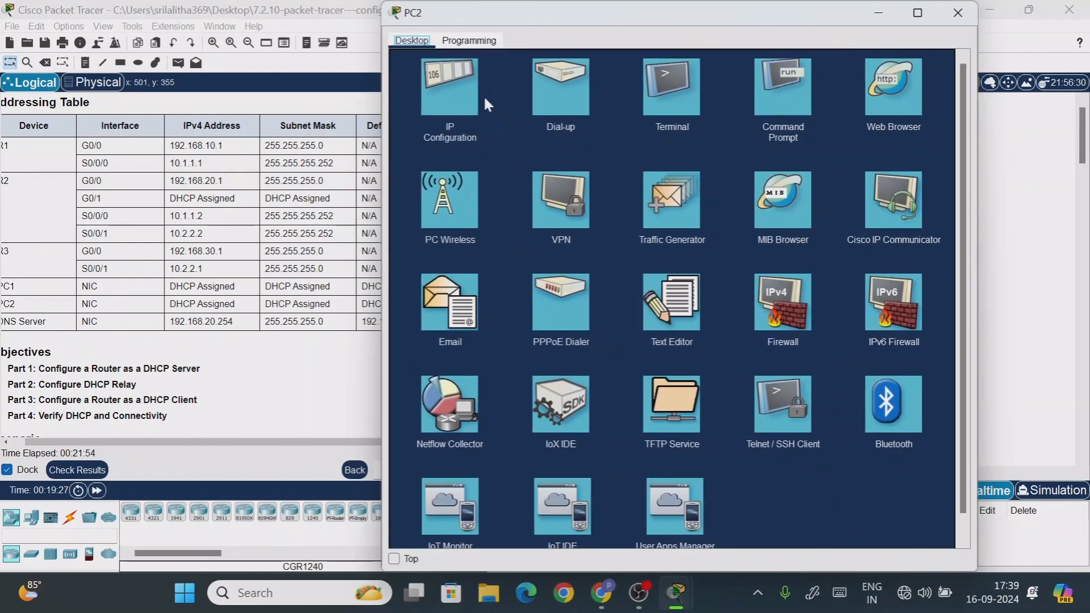
{"action": "left_click", "coordinate": [498, 130]}
{"action": "left_click", "coordinate": [594, 110]}
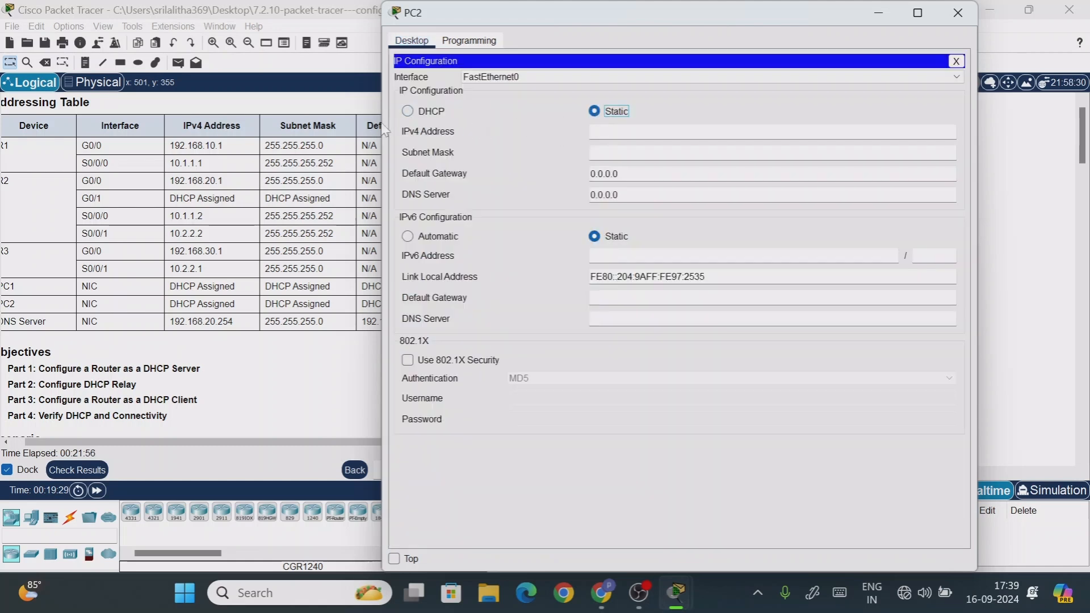
{"action": "left_click", "coordinate": [409, 110]}
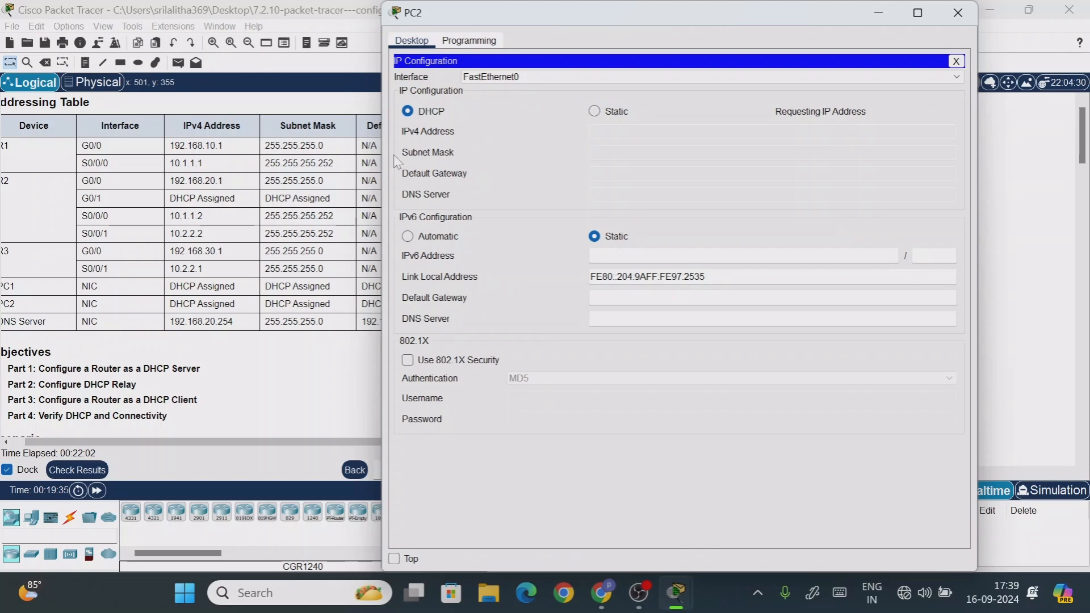
{"action": "left_click", "coordinate": [958, 12]}
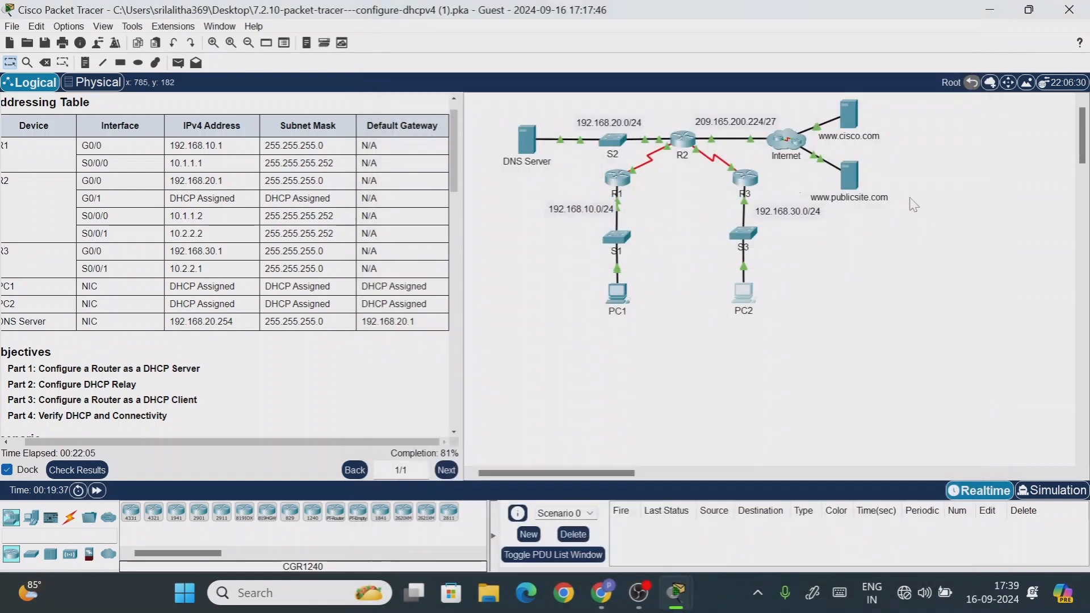
Step: Open R2's command line and exit interface configuration mode to global configuration mode
{"action": "left_click", "coordinate": [690, 142]}
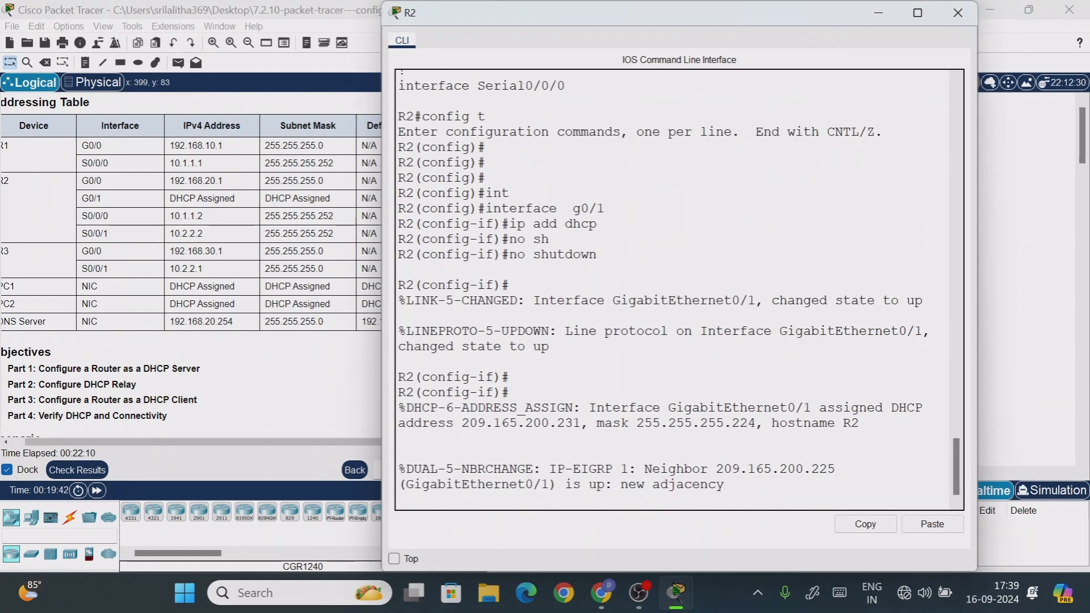
{"action": "key", "text": "Return"}
{"action": "key", "text": "Return"}
{"action": "key", "text": "Return"}
{"action": "key", "text": "Return"}
{"action": "type", "text": "exit"}
{"action": "key", "text": "Return"}
{"action": "key", "text": "Return"}
{"action": "key", "text": "Return"}
{"action": "key", "text": "Return"}
Step: Discard the show command begun in R2's configuration mode and exit to privileged EXEC mode
{"action": "type", "text": "sh run"}
{"action": "key", "text": "Tab"}
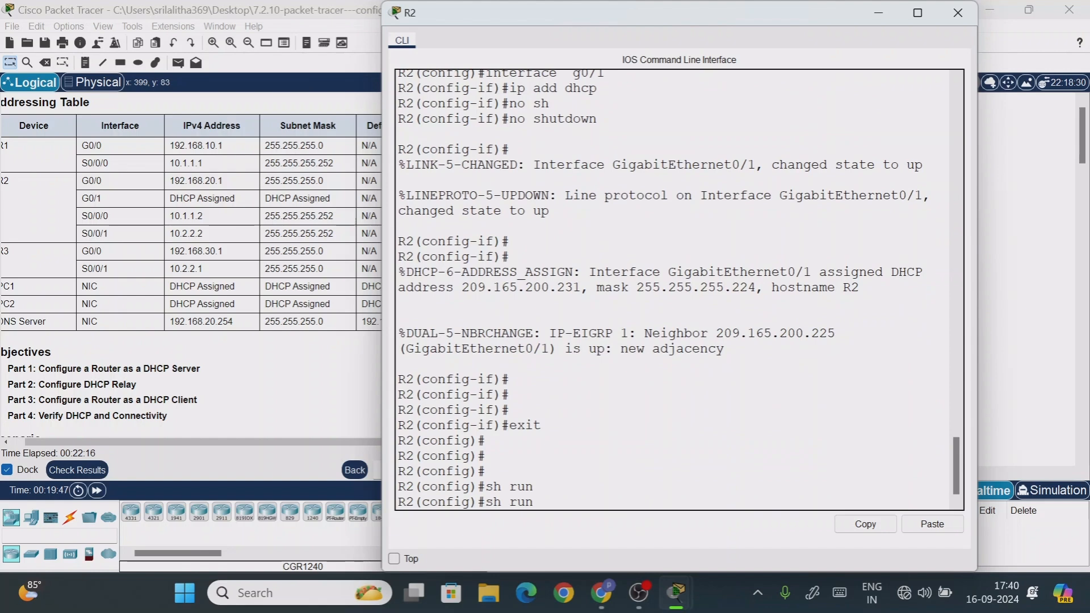
{"action": "key", "text": "BackSpace"}
{"action": "key", "text": "BackSpace"}
{"action": "key", "text": "BackSpace"}
{"action": "key", "text": "BackSpace"}
{"action": "key", "text": "BackSpace"}
{"action": "key", "text": "BackSpace"}
{"action": "type", "text": "exit"}
{"action": "key", "text": "Return"}
{"action": "key", "text": "Return"}
{"action": "key", "text": "Return"}
{"action": "key", "text": "Return"}
Step: Display the DHCP section of R2's running configuration and check the R3-LAN pool's default router and DNS server
{"action": "type", "text": "sh run"}
{"action": "key", "text": "Tab"}
{"action": "type", "text": "| sect"}
{"action": "key", "text": "Tab"}
{"action": "type", "text": "dhcp"}
{"action": "key", "text": "Return"}
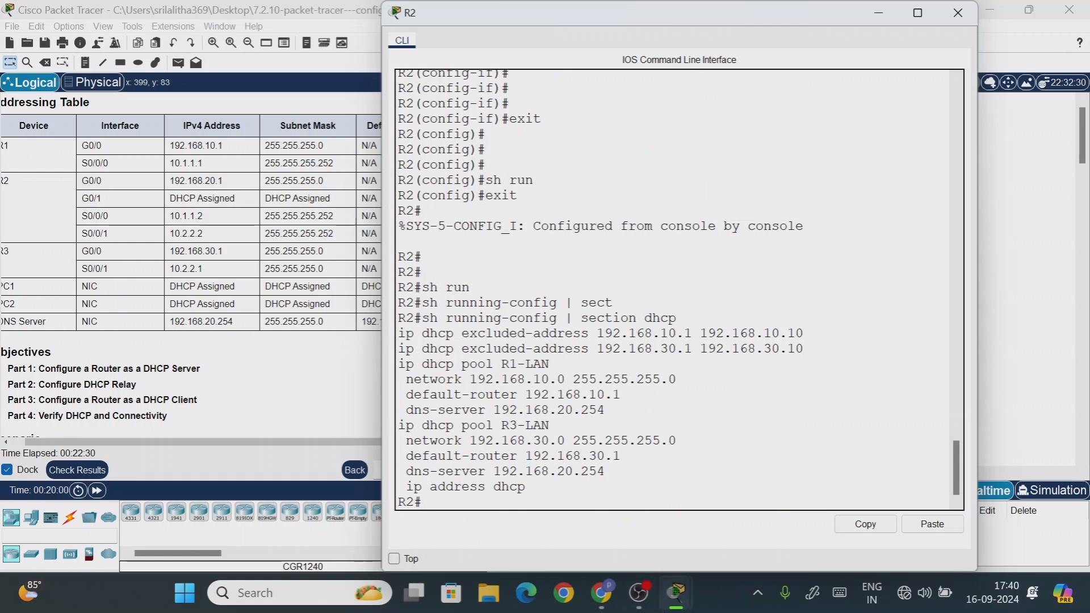
{"action": "left_click_drag", "start_coordinate": [518, 456], "coordinate": [622, 456]}
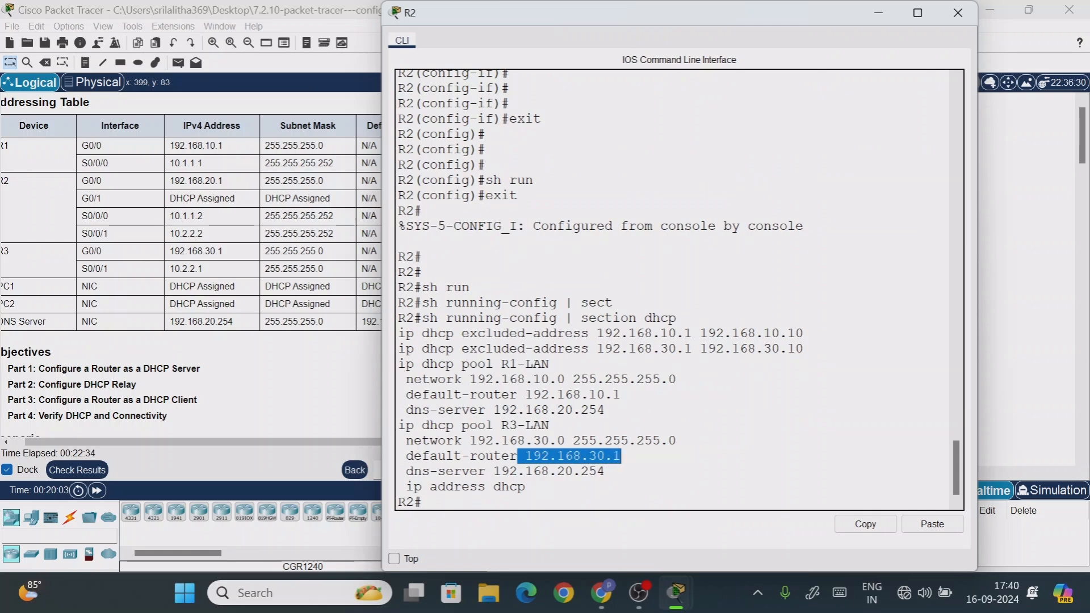
{"action": "left_click_drag", "start_coordinate": [500, 471], "coordinate": [606, 471]}
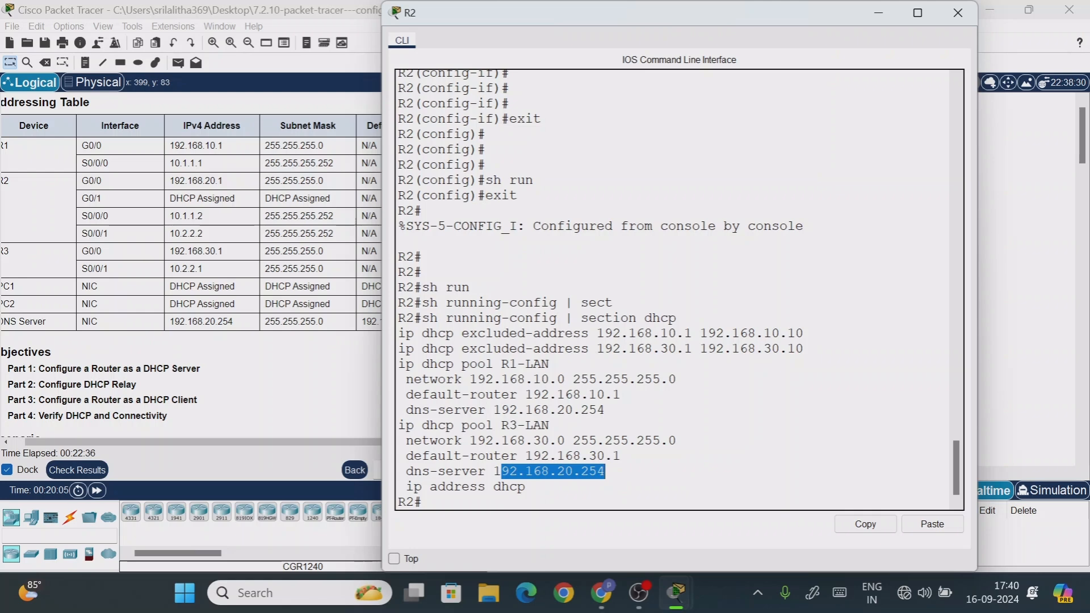
{"action": "left_click", "coordinate": [958, 13]}
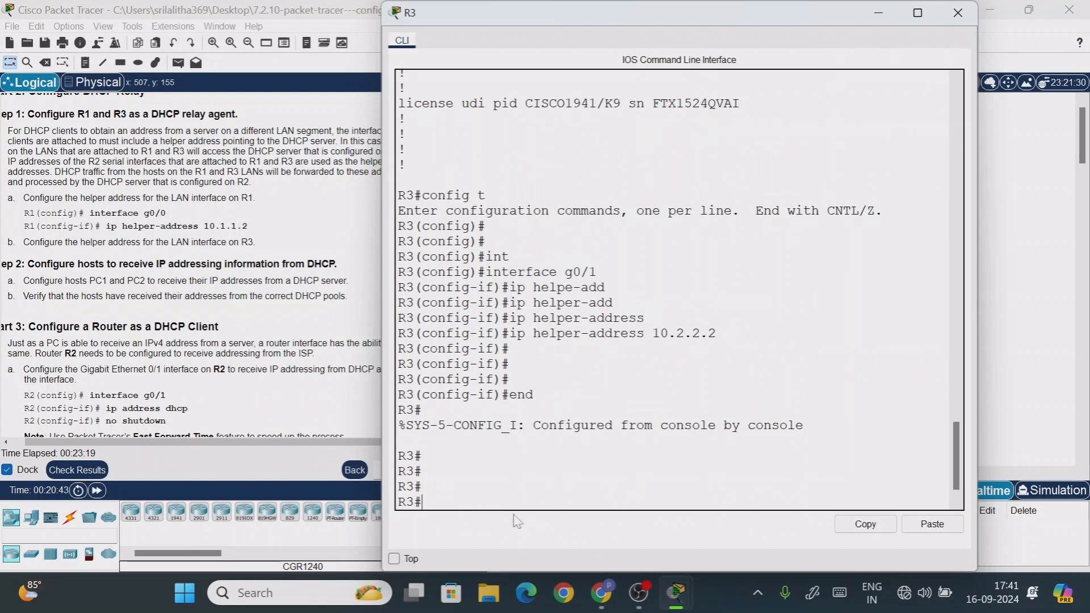
Step: Display R3's running configuration and examine the address and helper-address settings of its GigabitEthernet interfaces
{"action": "type", "text": "sh run"}
{"action": "key", "text": "Tab"}
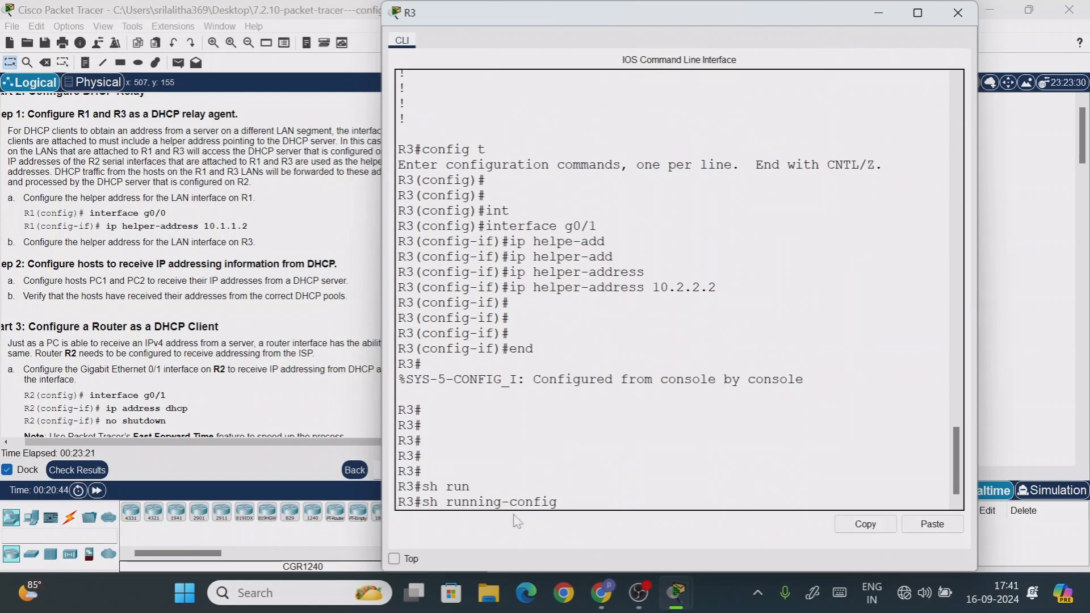
{"action": "key", "text": "Return"}
{"action": "key", "text": "Return"}
{"action": "key", "text": "Return"}
{"action": "key", "text": "Return"}
{"action": "key", "text": "Return"}
{"action": "key", "text": "Return"}
{"action": "key", "text": "Return"}
{"action": "key", "text": "Return"}
{"action": "key", "text": "Return"}
{"action": "key", "text": "Return"}
{"action": "key", "text": "Return"}
{"action": "key", "text": "Return"}
{"action": "key", "text": "Return"}
{"action": "key", "text": "Return"}
{"action": "key", "text": "Return"}
{"action": "key", "text": "Return"}
{"action": "key", "text": "Return"}
{"action": "key", "text": "Return"}
{"action": "key", "text": "Return"}
{"action": "key", "text": "Return"}
{"action": "key", "text": "Return"}
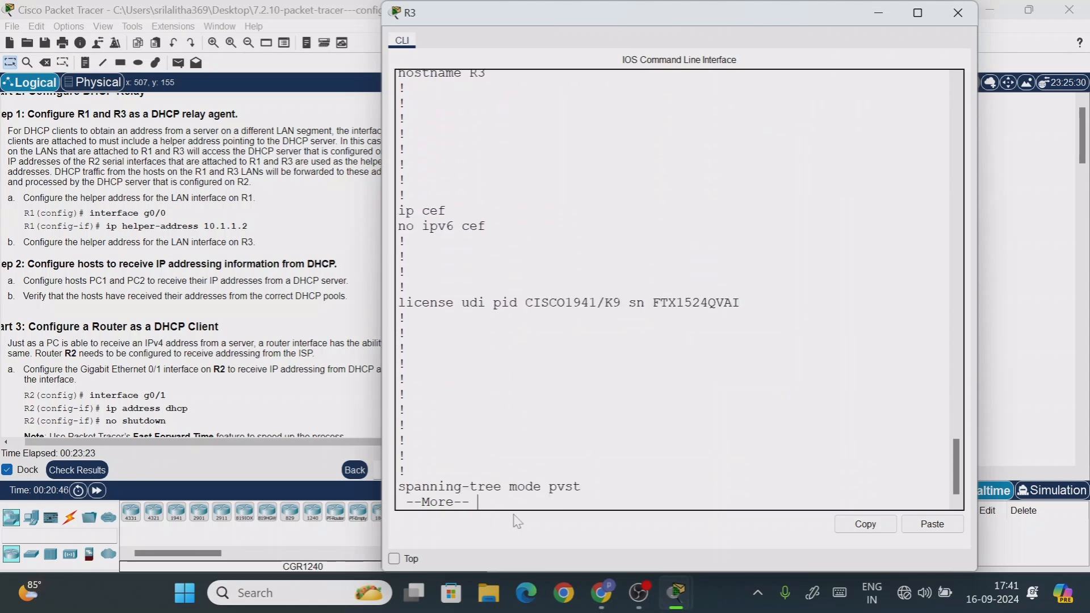
{"action": "key", "text": "Return"}
{"action": "key", "text": "Return"}
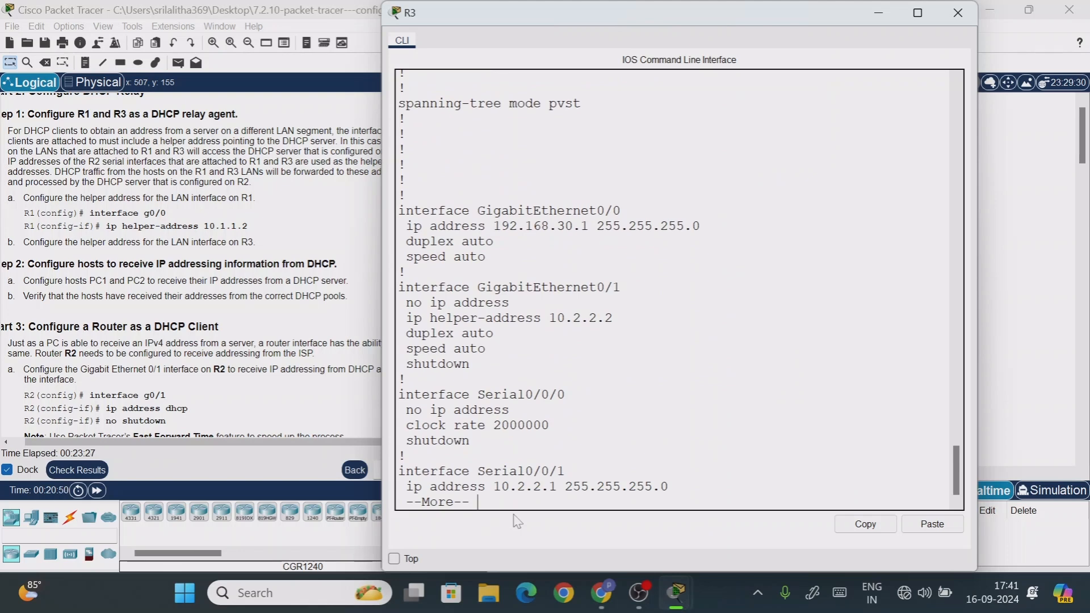
{"action": "key", "text": "Return"}
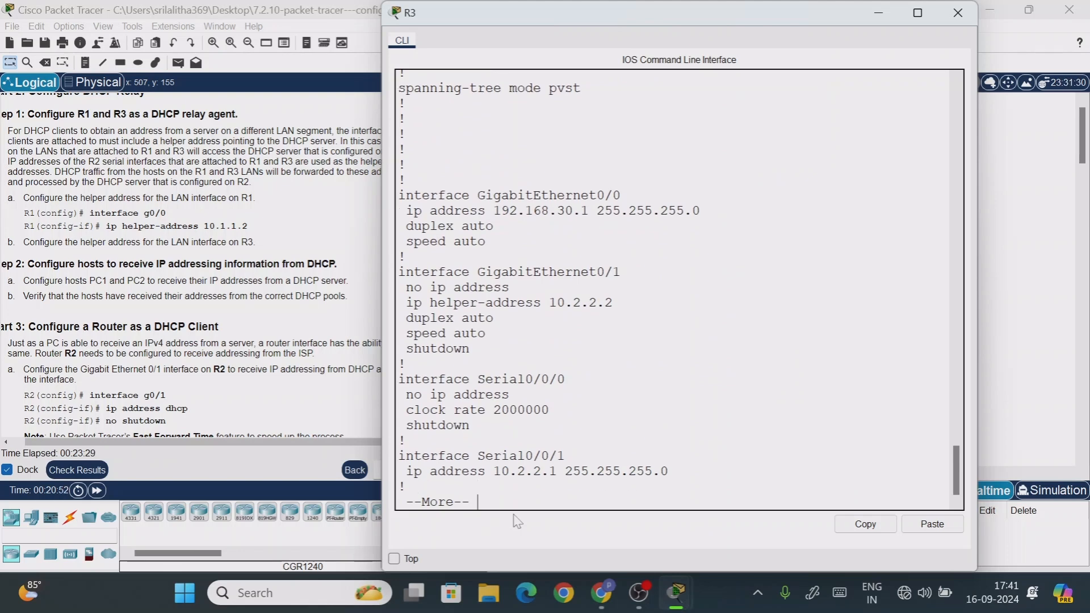
{"action": "key", "text": "Return"}
{"action": "key", "text": "Return"}
{"action": "key", "text": "Return"}
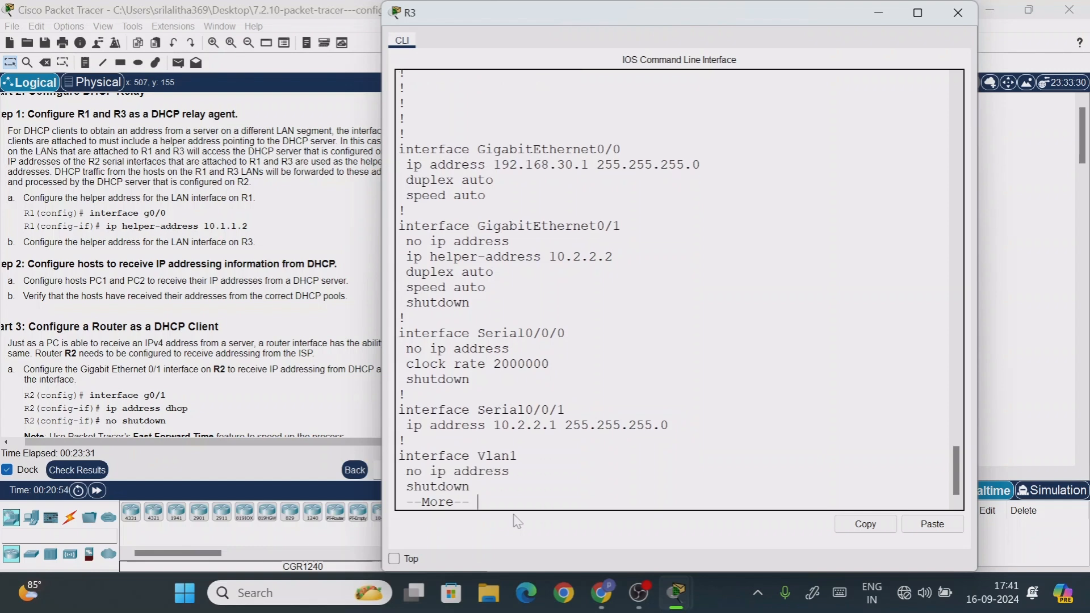
{"action": "left_click_drag", "start_coordinate": [399, 136], "coordinate": [590, 149]}
{"action": "left_click", "coordinate": [623, 150]}
Step: Check R3's G0/0 entry in the addressing table against its LAN link in the topology
{"action": "left_click", "coordinate": [879, 14]}
{"action": "left_click_drag", "start_coordinate": [458, 321], "coordinate": [461, 126]}
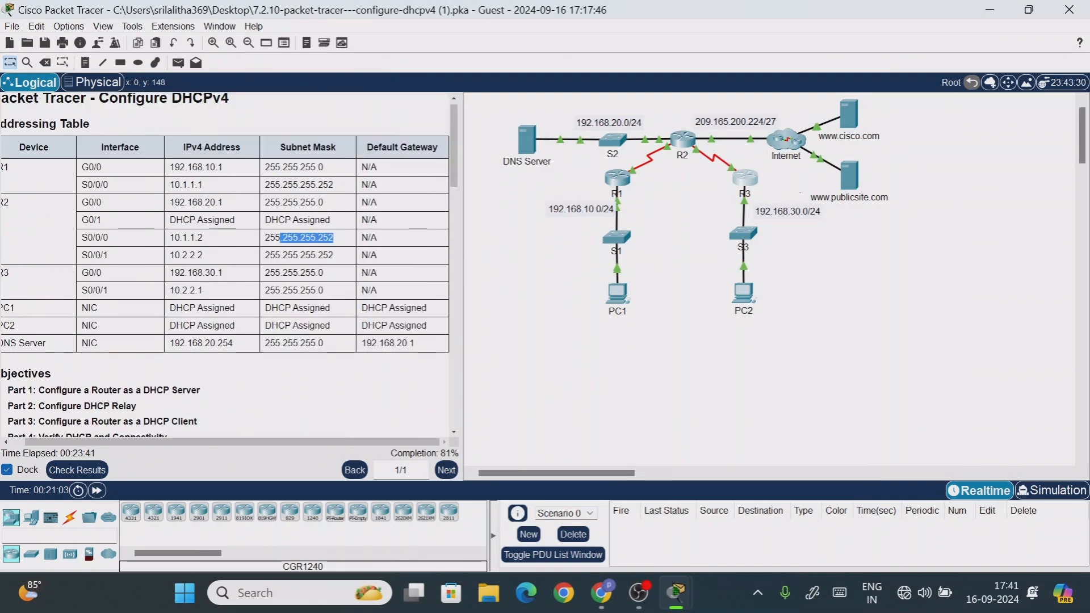
{"action": "left_click_drag", "start_coordinate": [94, 273], "coordinate": [223, 273]}
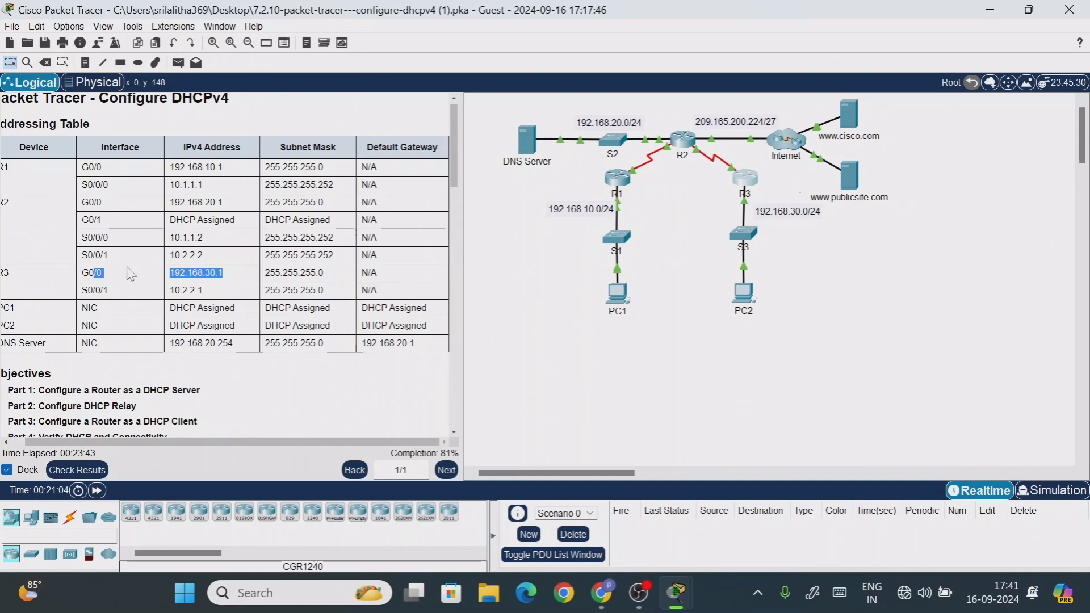
{"action": "left_click", "coordinate": [764, 183]}
{"action": "mouse_move", "coordinate": [744, 203]}
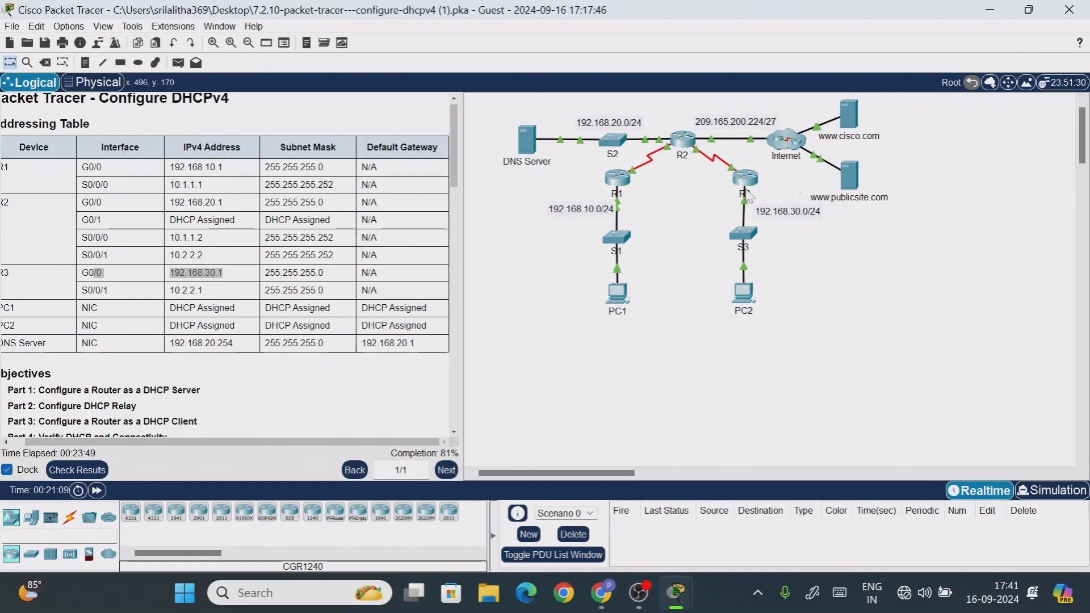
Step: Reopen R3's command line and place its window clear of the addressing table, with the end of the configuration output in view
{"action": "left_click", "coordinate": [745, 181]}
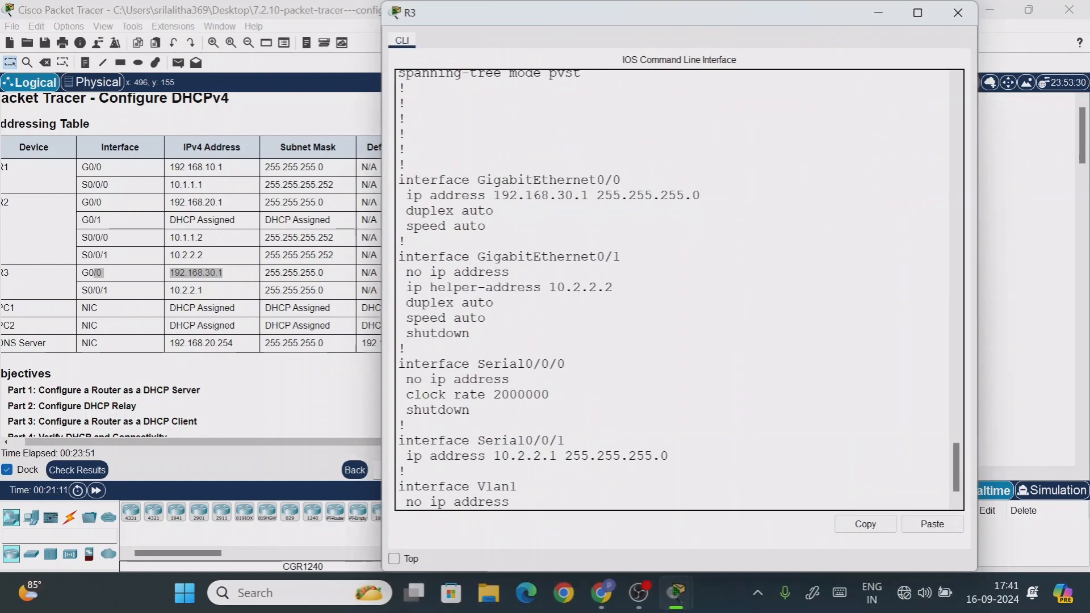
{"action": "left_click_drag", "start_coordinate": [956, 469], "coordinate": [957, 473]}
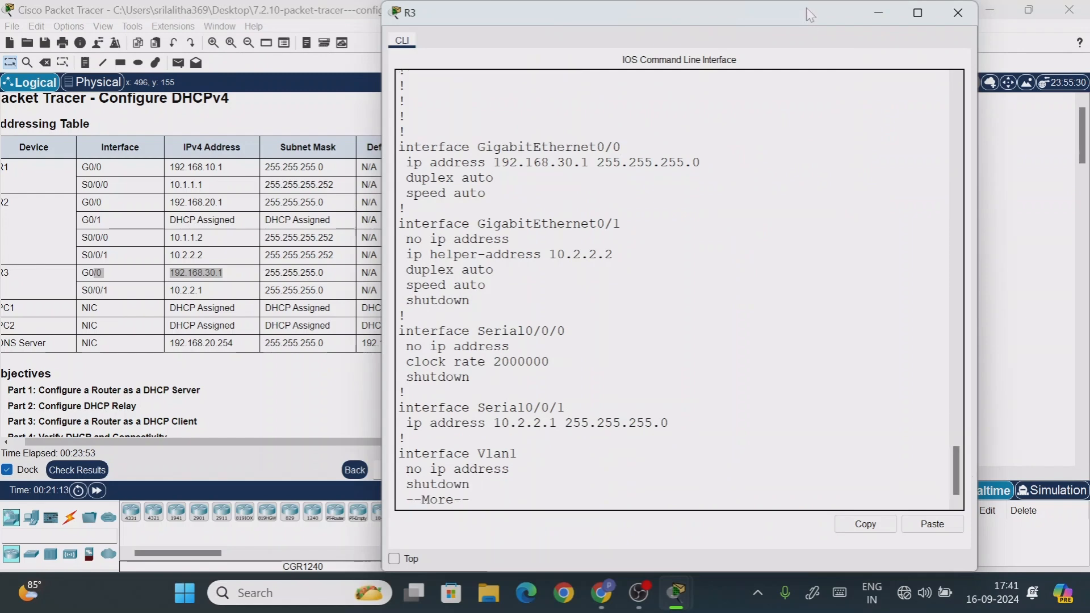
{"action": "left_click_drag", "start_coordinate": [811, 11], "coordinate": [903, 106]}
{"action": "scroll", "coordinate": [1037, 460], "scroll_direction": "down", "scroll_amount": 2}
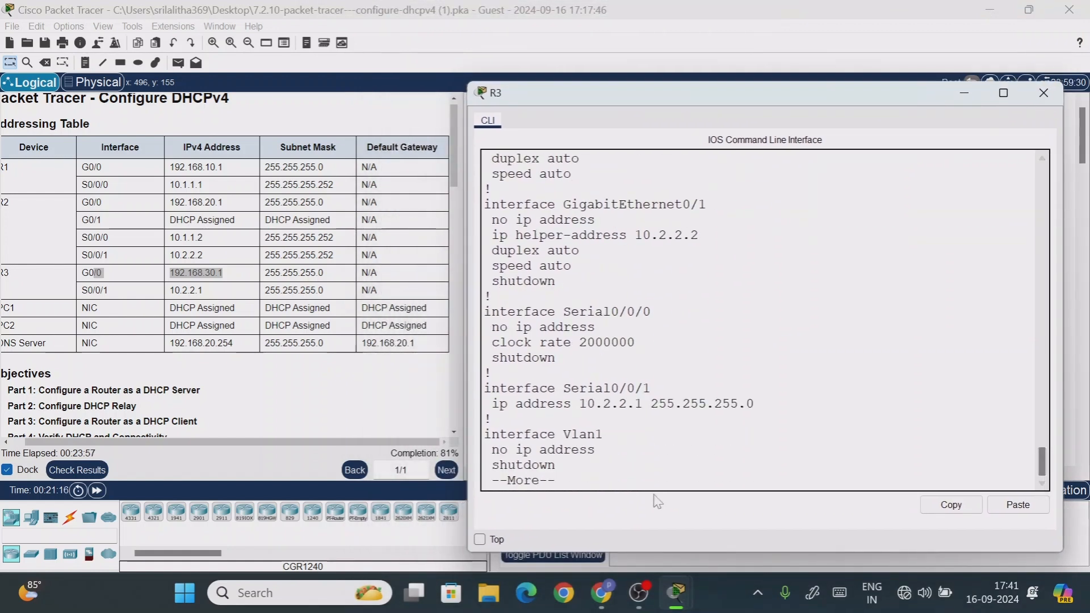
Step: Stop the configuration listing and set the IP helper address 10.2.2.2 on R3's g0/0 interface
{"action": "key", "text": "ctrl+c"}
{"action": "type", "text": "config t"}
{"action": "key", "text": "Return"}
{"action": "key", "text": "Return"}
{"action": "key", "text": "Return"}
{"action": "type", "text": "int g0/0"}
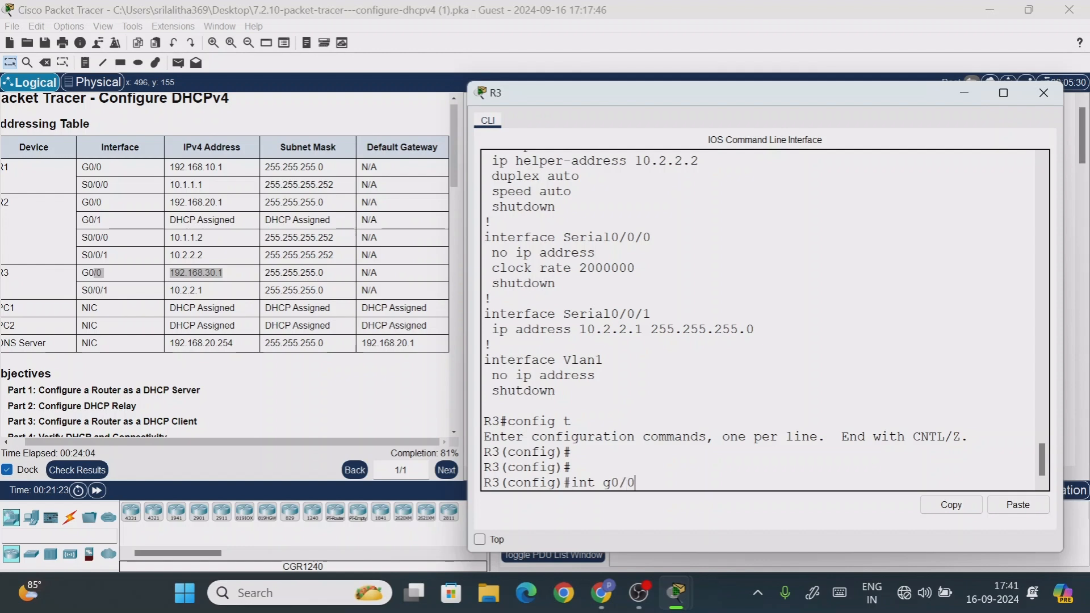
{"action": "key", "text": "Return"}
{"action": "type", "text": "ip help"}
{"action": "key", "text": "Tab"}
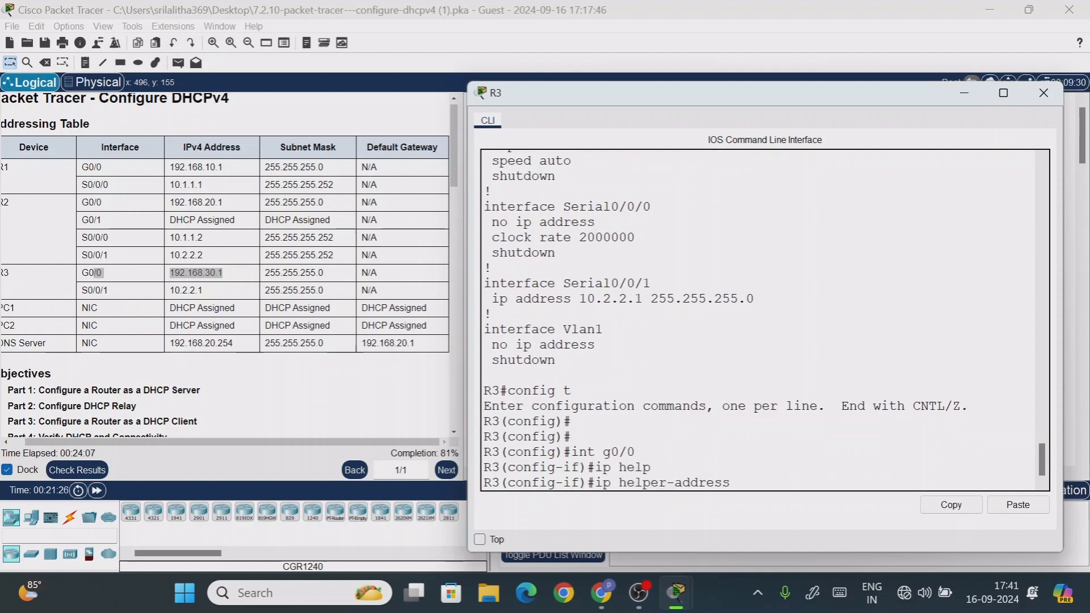
{"action": "type", "text": "10.2.2.2"}
{"action": "key", "text": "Return"}
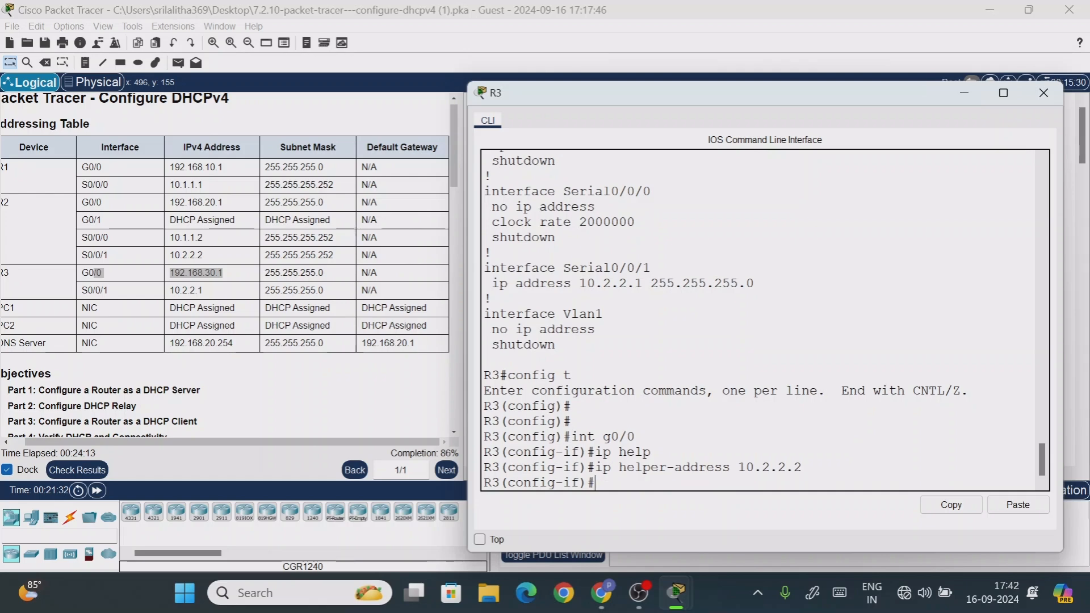
Step: Exit R3's interface configuration to global configuration mode and minimize its window
{"action": "type", "text": "exit"}
{"action": "key", "text": "Return"}
{"action": "key", "text": "Return"}
{"action": "key", "text": "Return"}
{"action": "key", "text": "Return"}
{"action": "key", "text": "Return"}
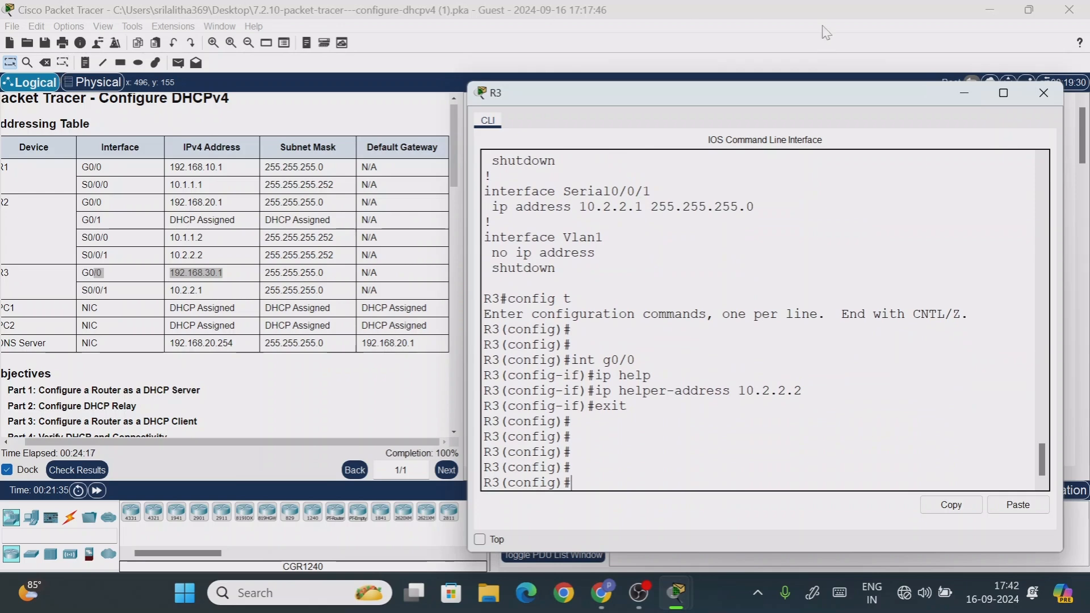
{"action": "left_click", "coordinate": [965, 94]}
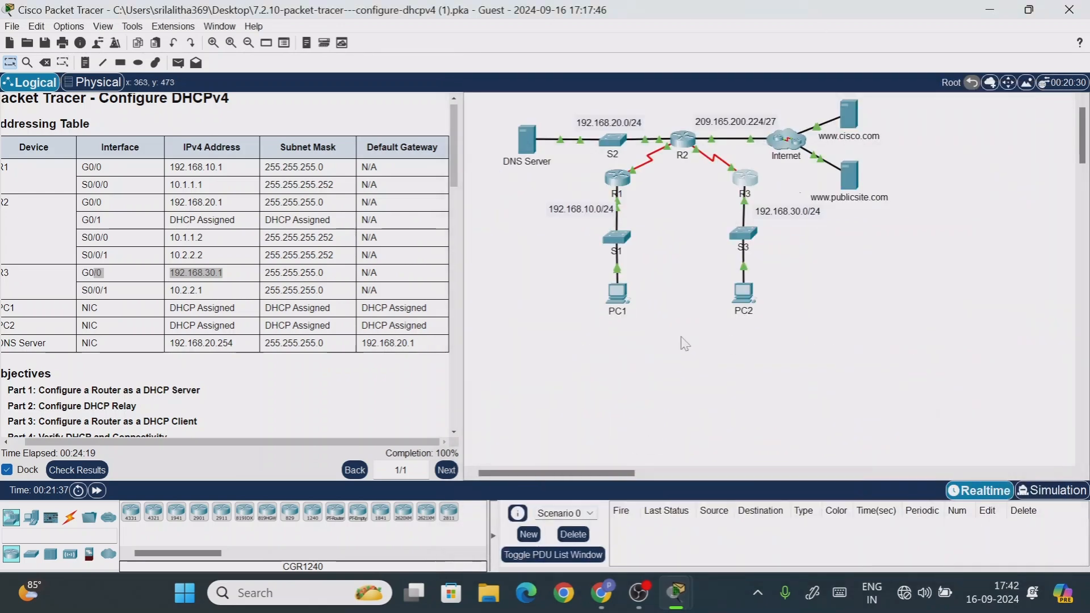
Step: Request a new DHCP address for PC2 by switching its IPv4 configuration to static and back to DHCP, and close its window
{"action": "left_click", "coordinate": [743, 304]}
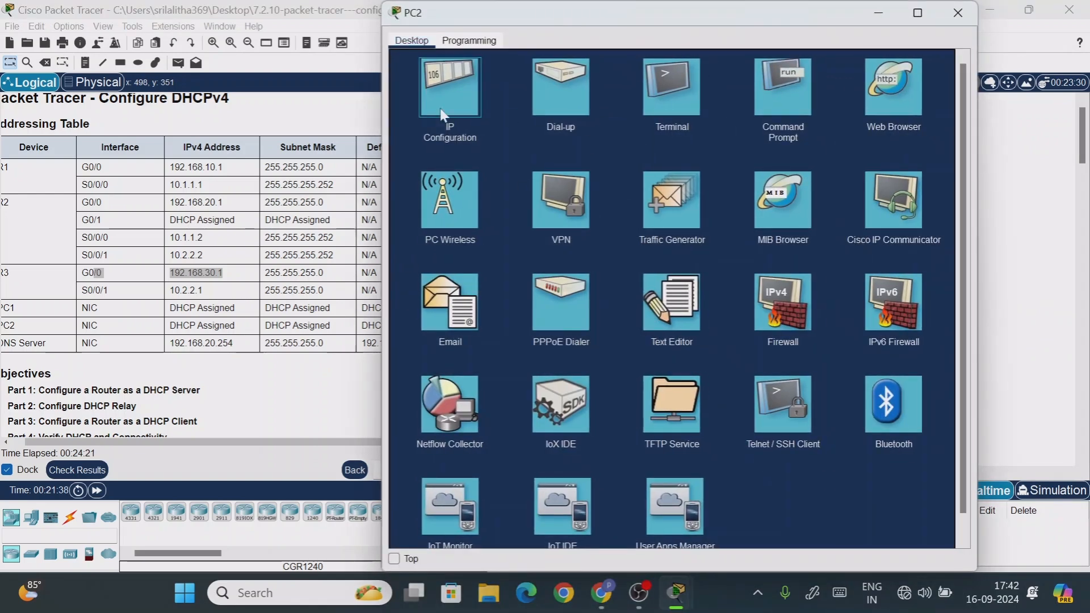
{"action": "left_click", "coordinate": [436, 108]}
{"action": "left_click", "coordinate": [593, 112]}
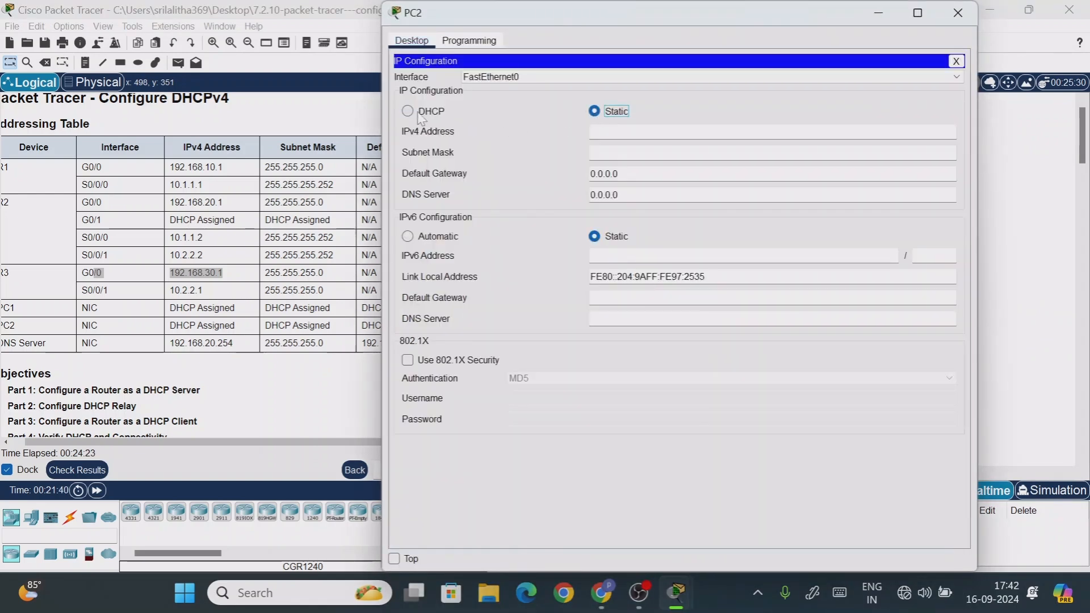
{"action": "left_click", "coordinate": [423, 113]}
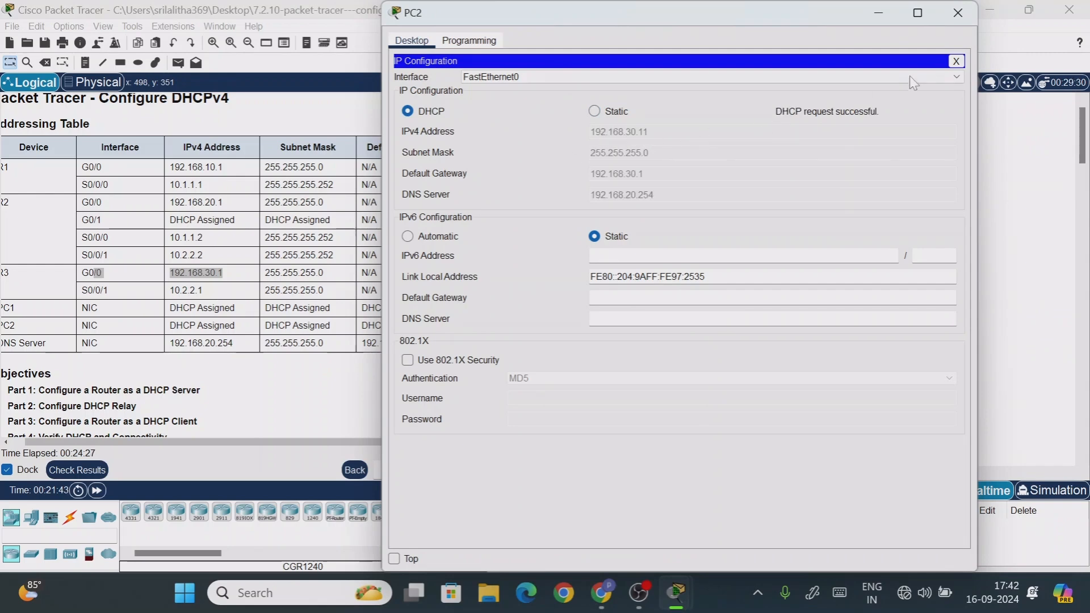
{"action": "left_click", "coordinate": [960, 13]}
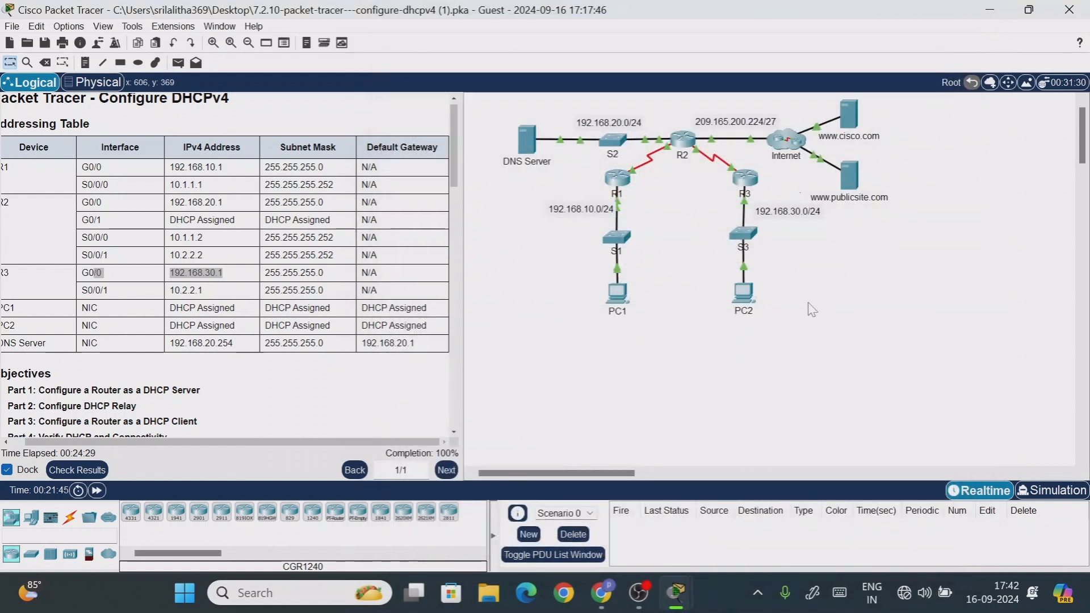